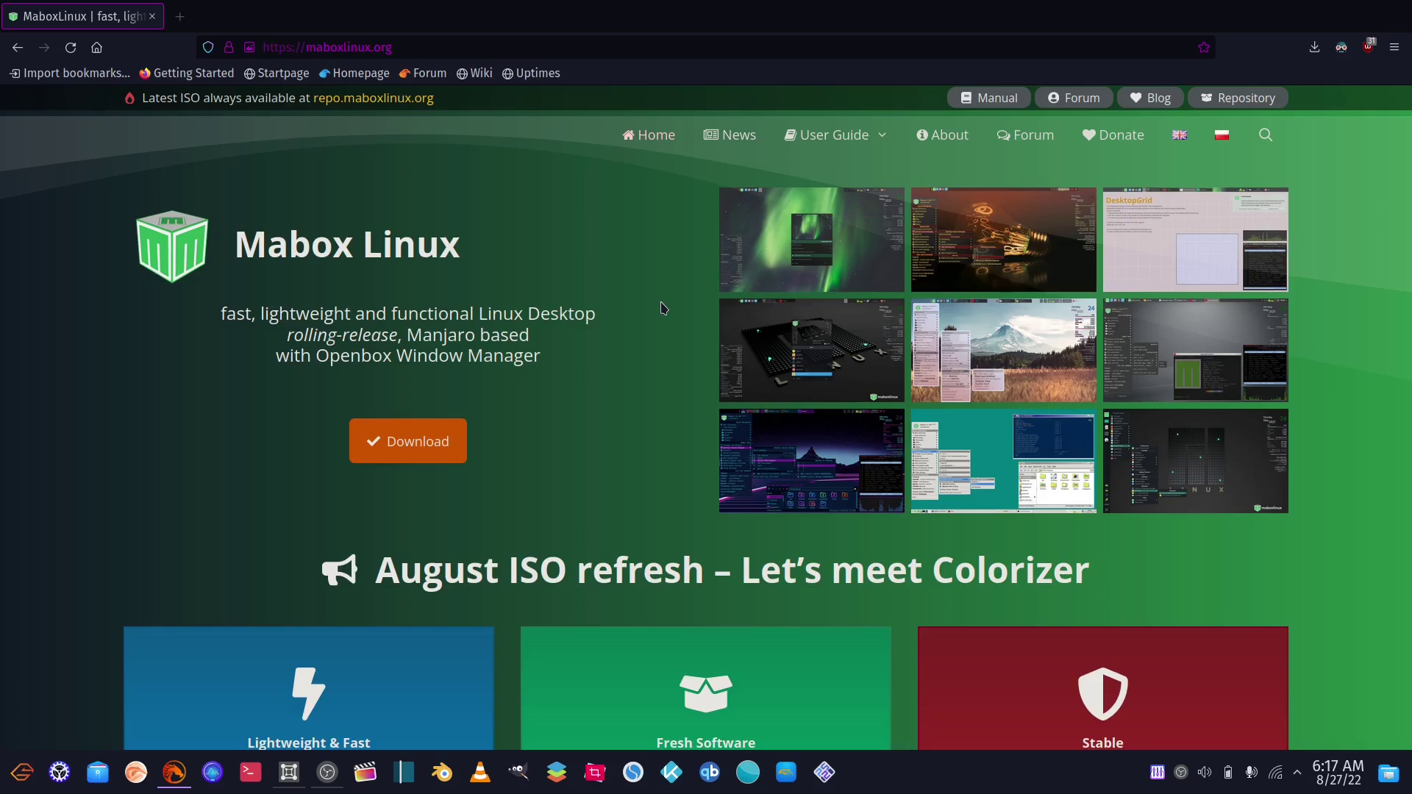
# Scroll up and down through the page shown in the full-screen FireDragon browser
pyautogui.scroll(-3, 664, 308)
pyautogui.scroll(3, 663, 308)
pyautogui.scroll(-5, 685, 316)
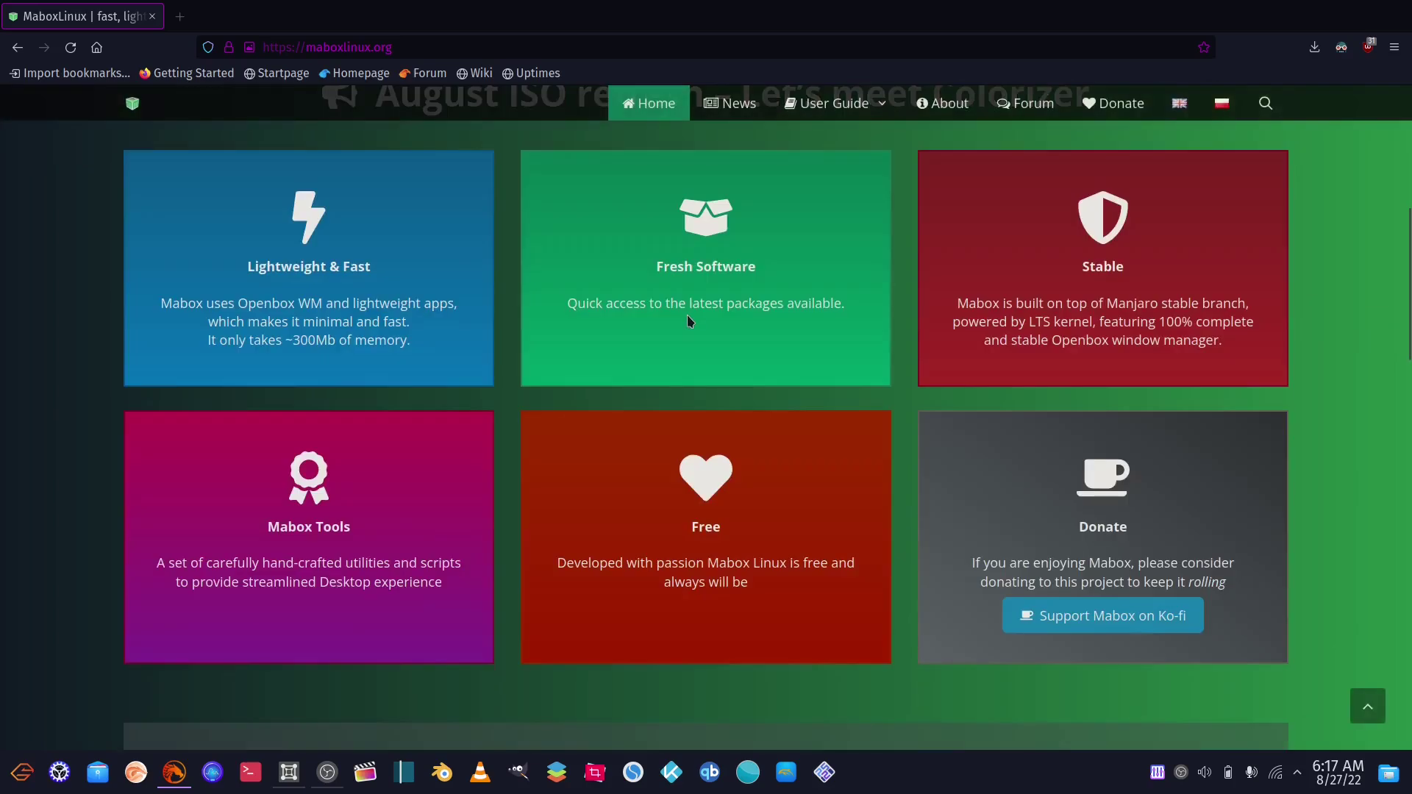
pyautogui.scroll(-2, 690, 320)
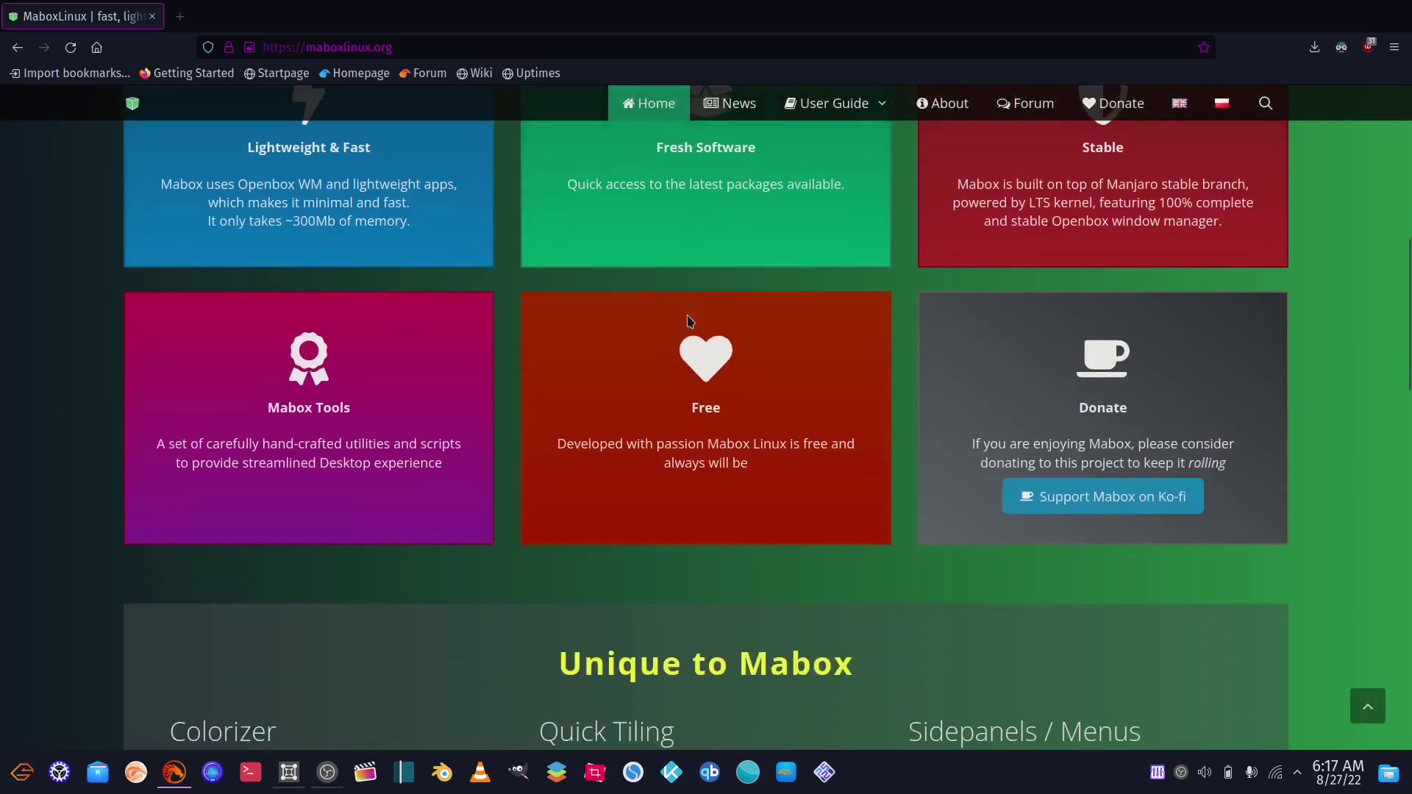
pyautogui.scroll(8, 689, 320)
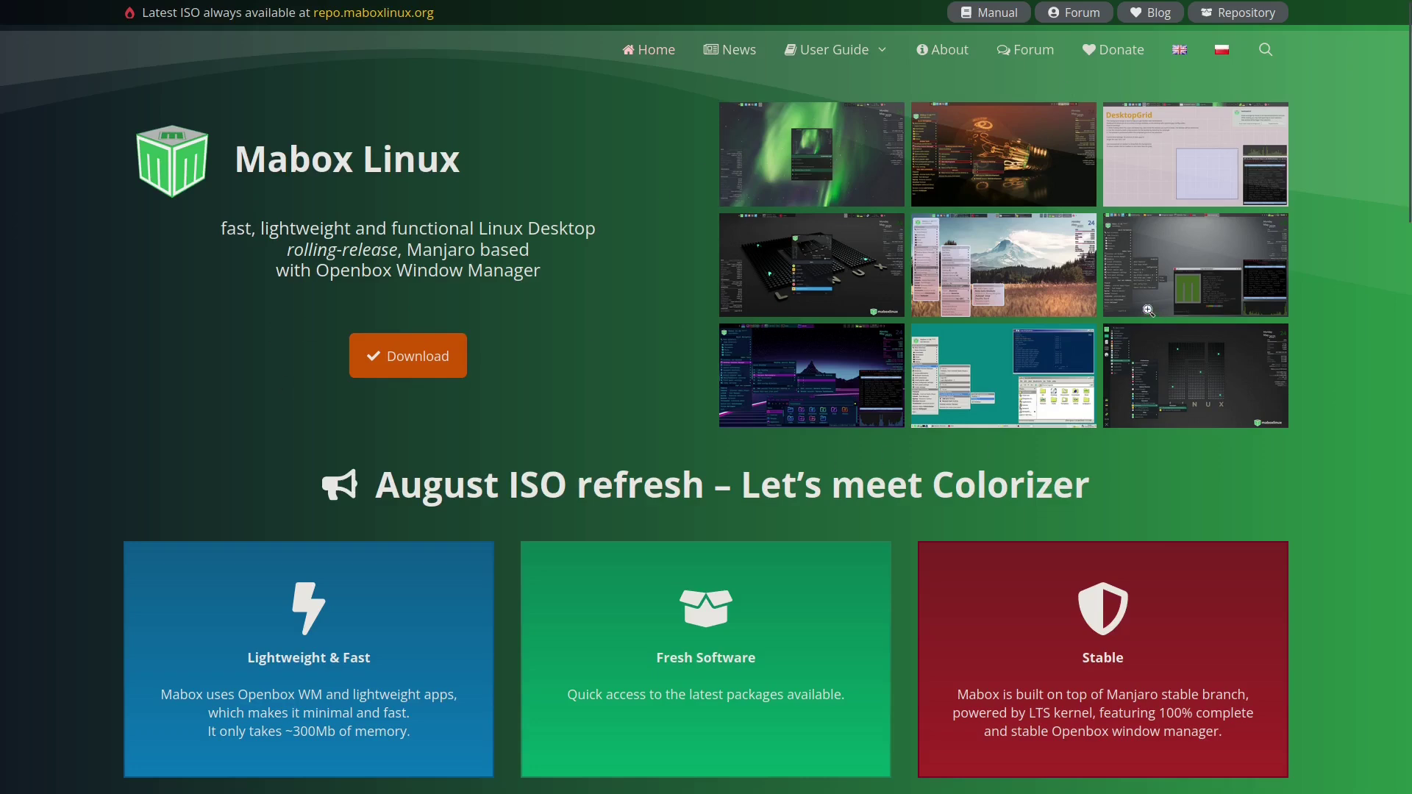
pyautogui.scroll(-5, 1105, 299)
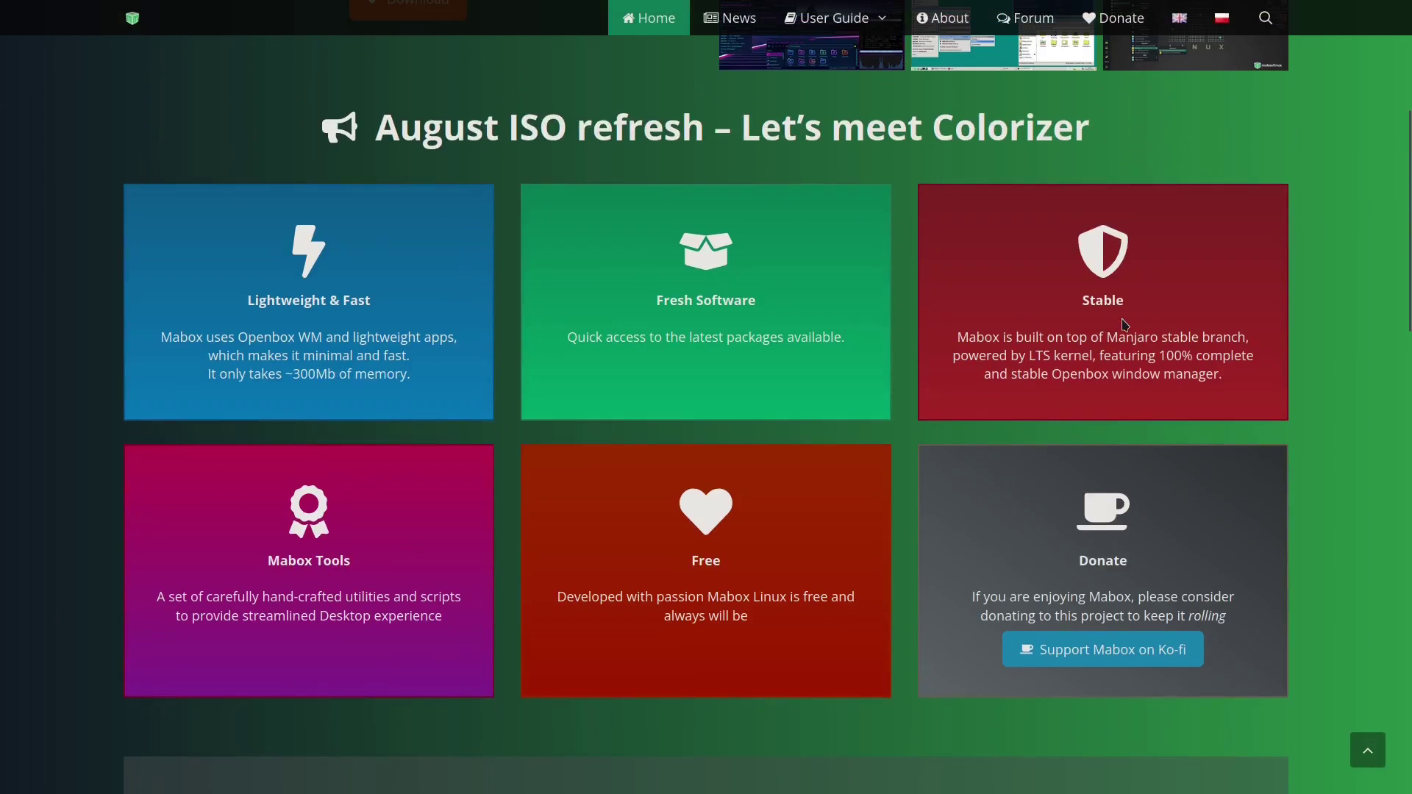
pyautogui.scroll(-2, 1182, 576)
pyautogui.scroll(8, 1191, 523)
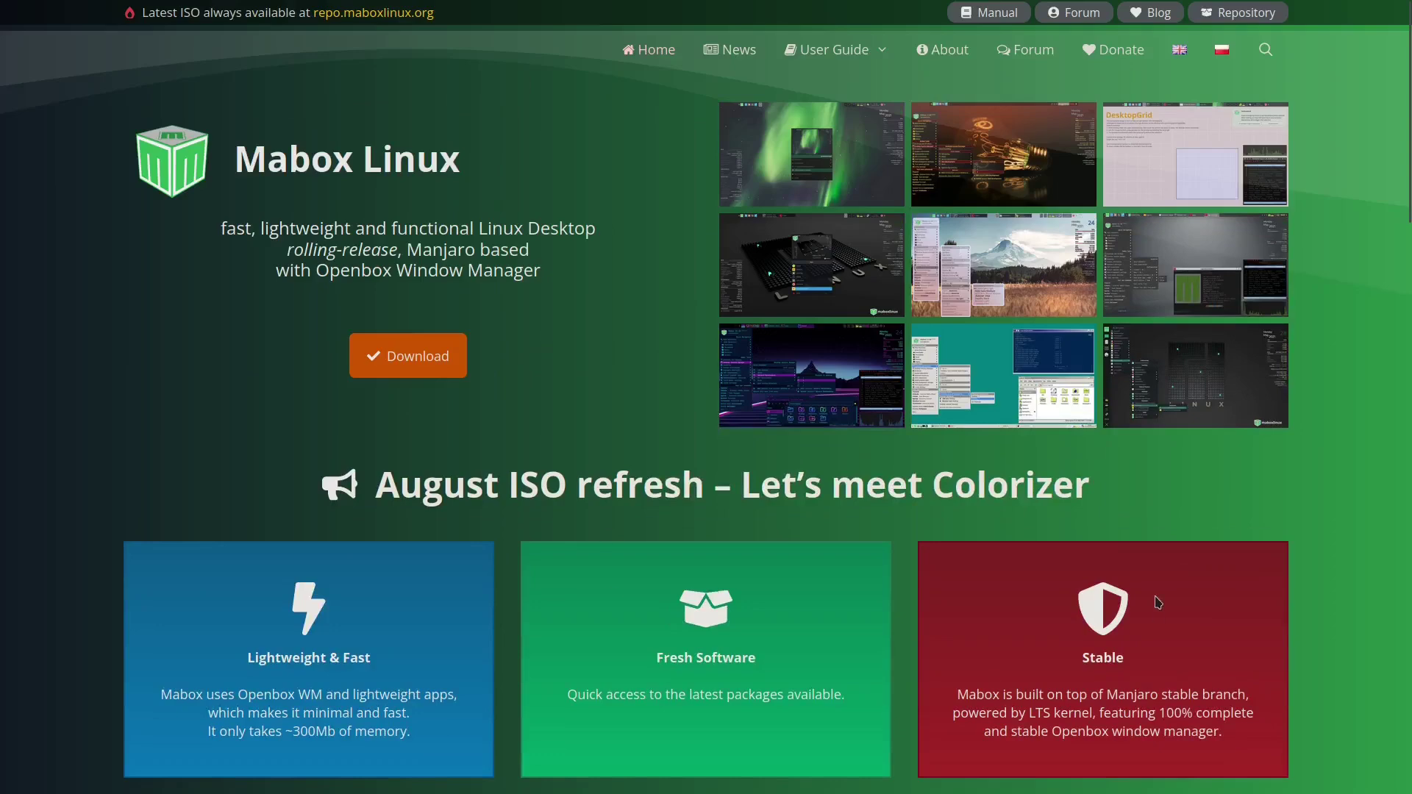
pyautogui.scroll(-7, 1158, 603)
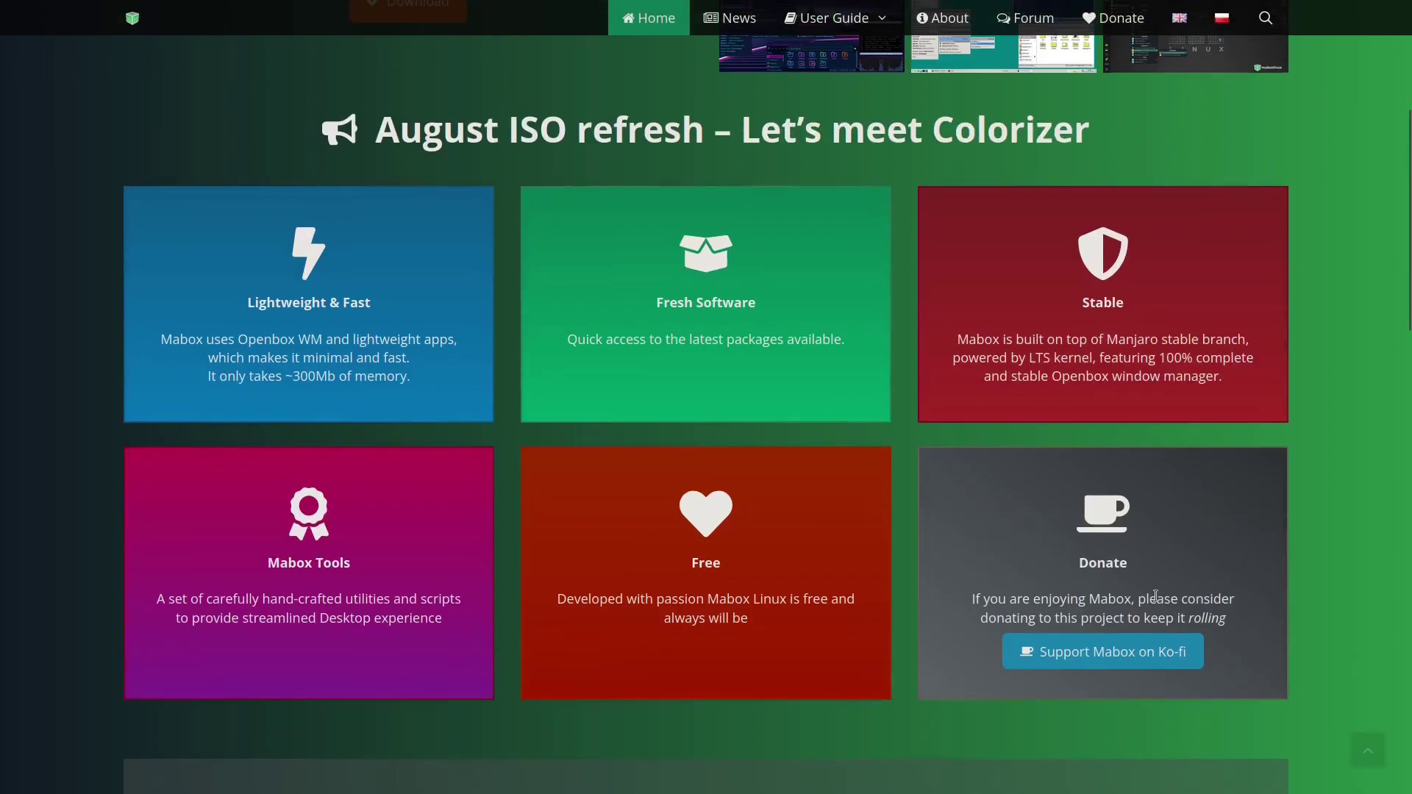
pyautogui.scroll(-6, 1156, 596)
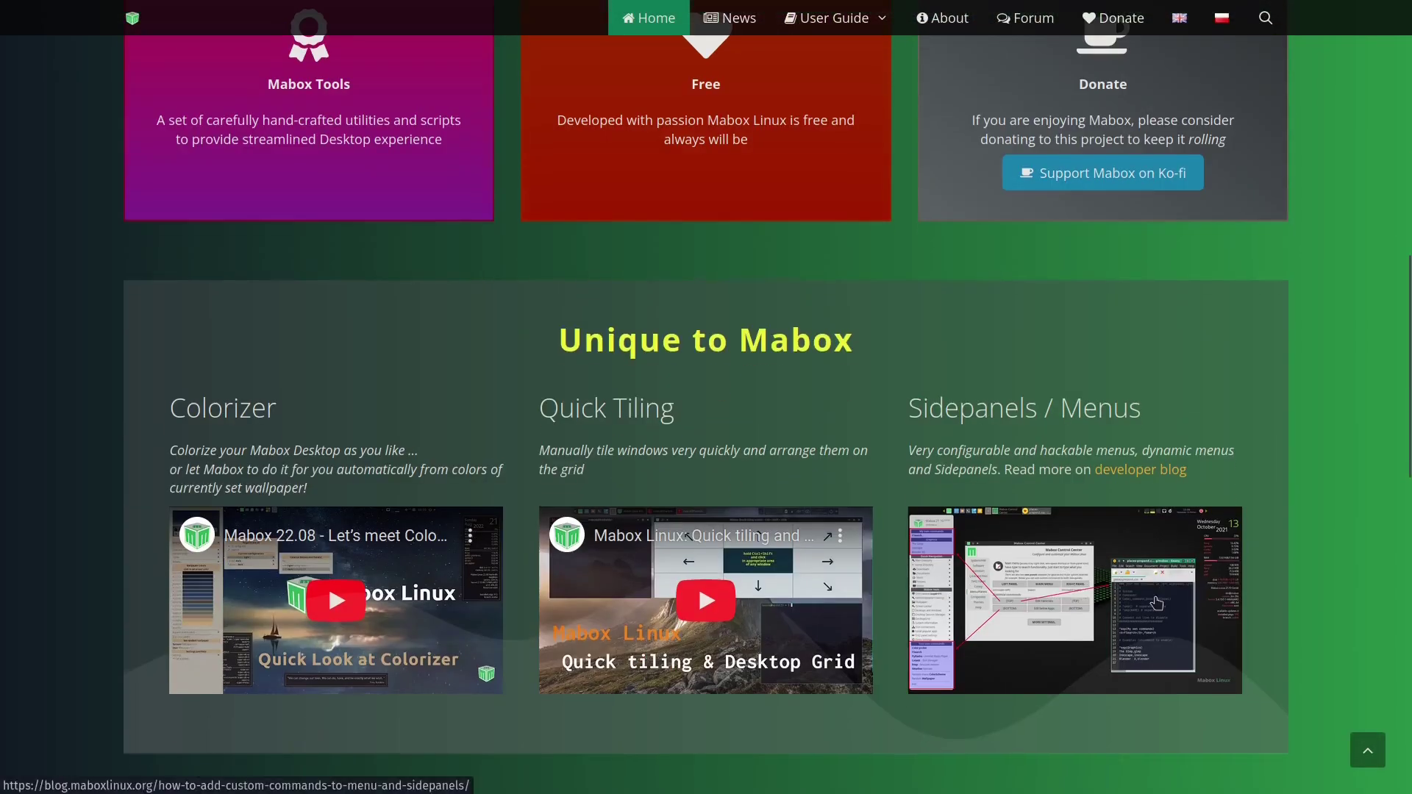
pyautogui.scroll(-5, 787, 482)
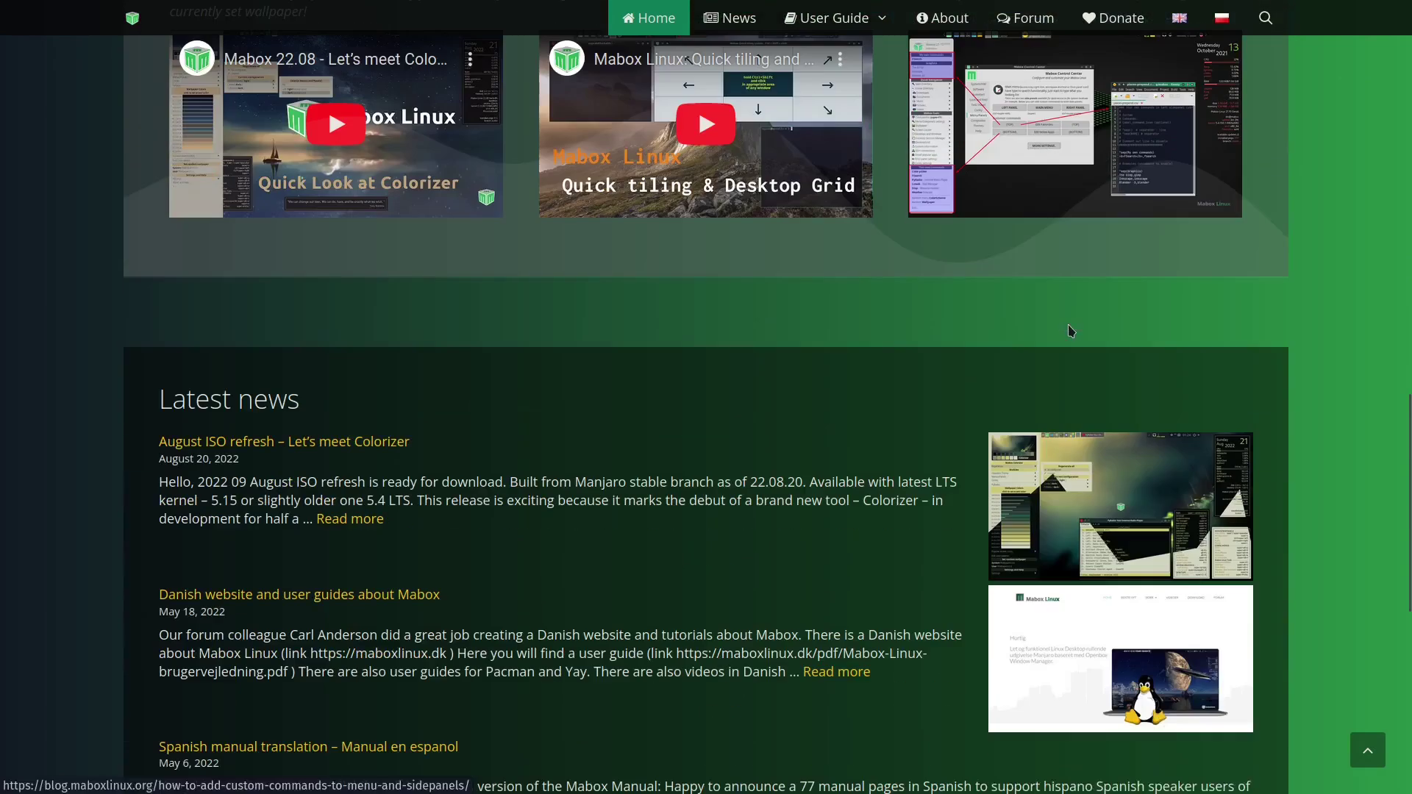
pyautogui.scroll(-9, 209, 436)
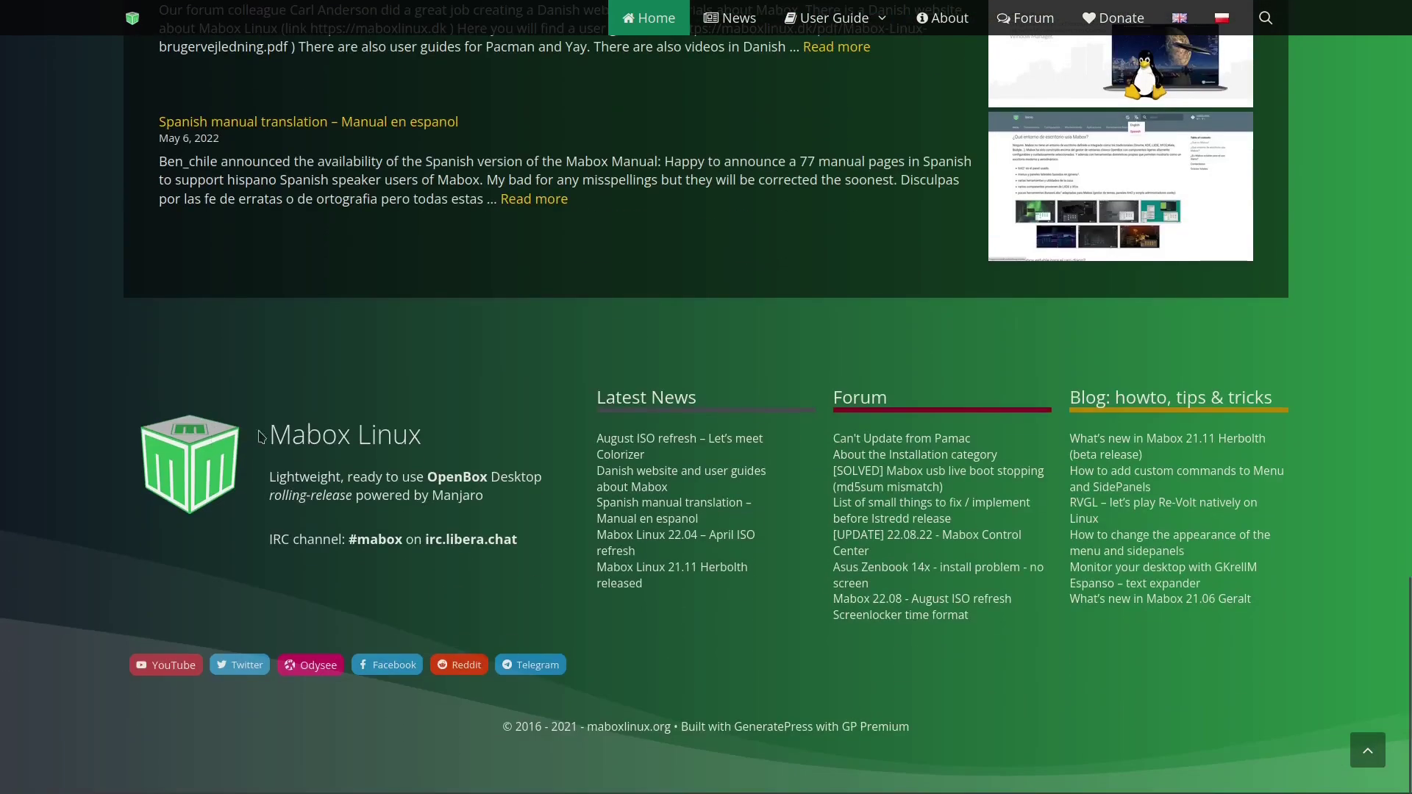
pyautogui.scroll(20, 974, 536)
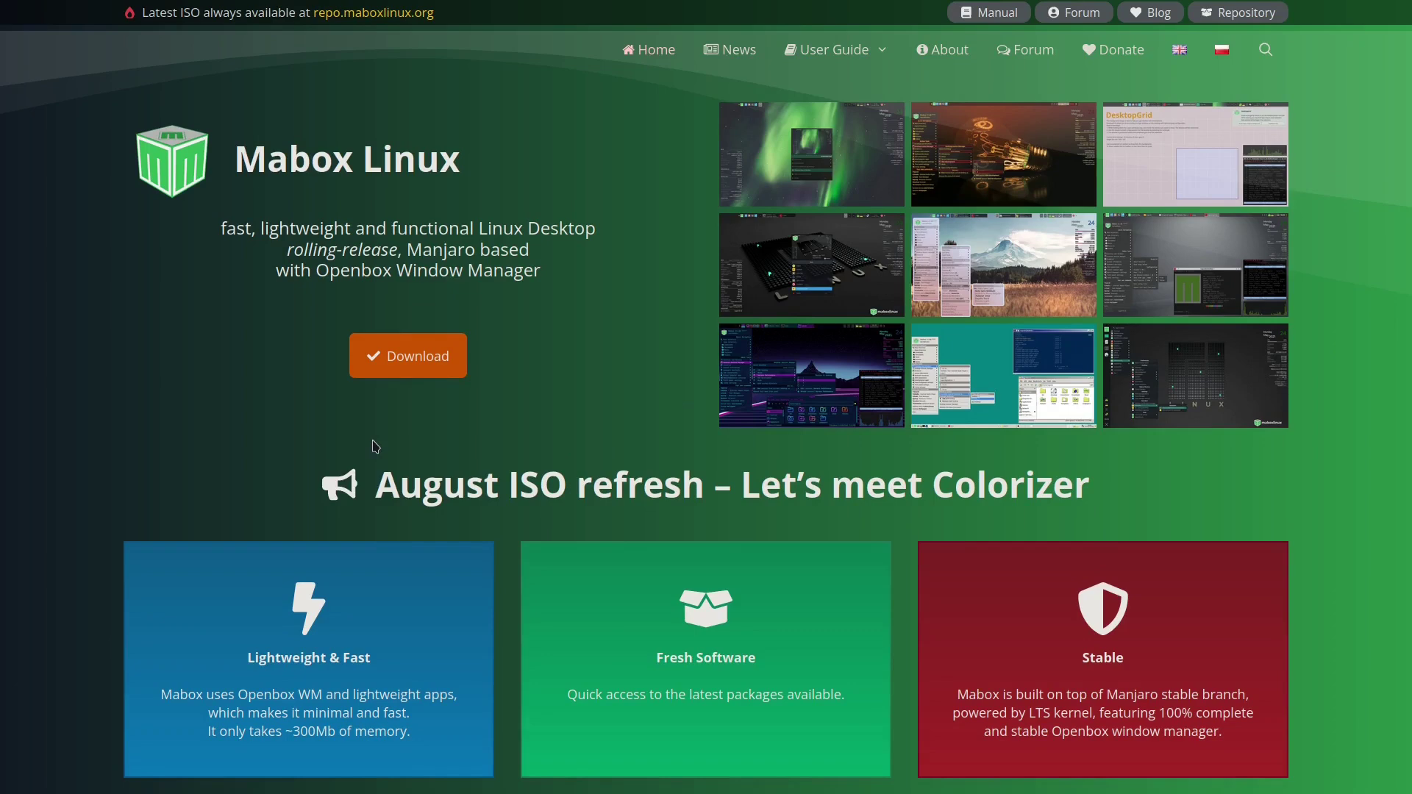
# Exit full screen, restore the FireDragon window, and close it from the taskbar
pyautogui.press('F11')
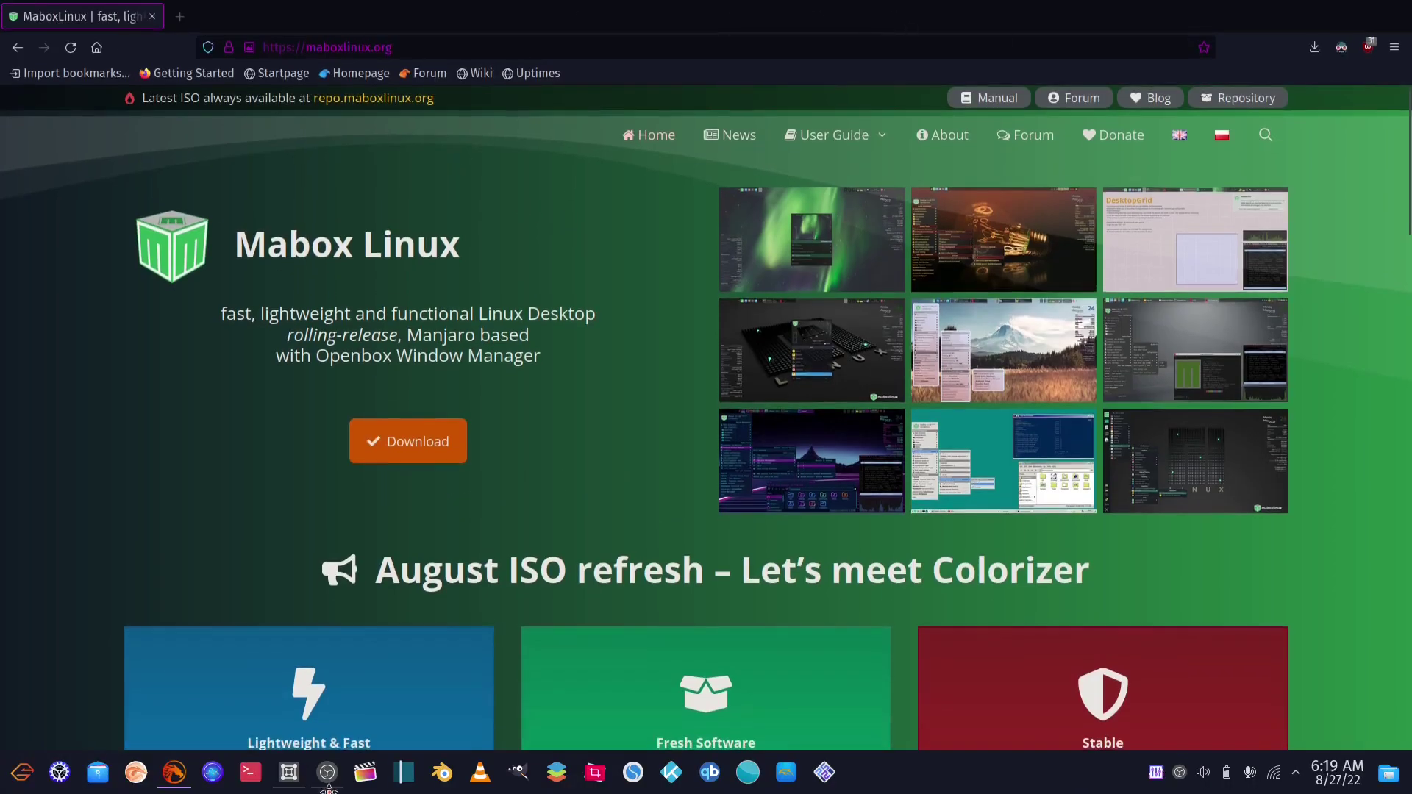
pyautogui.press('super+Down')
pyautogui.rightClick(177, 783)
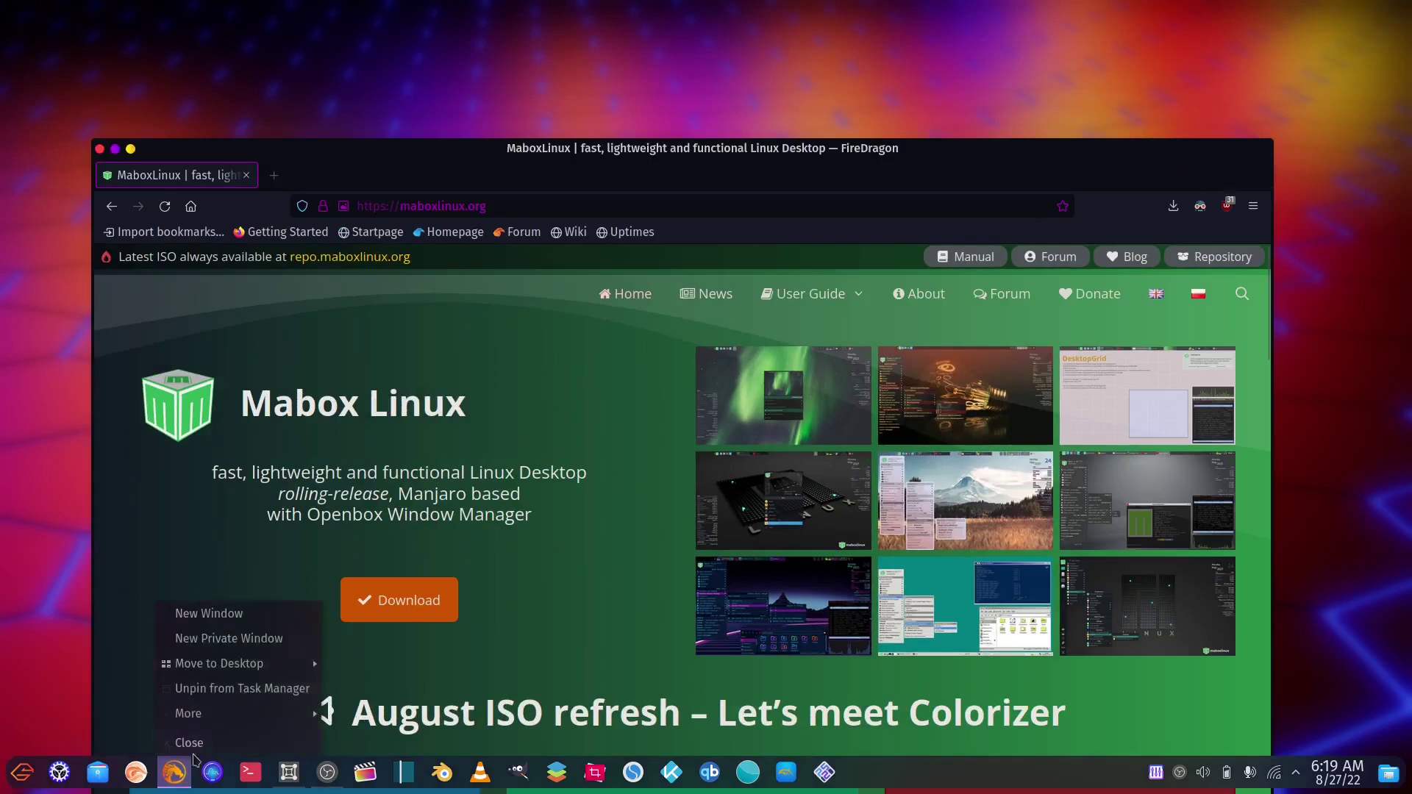
pyautogui.click(206, 743)
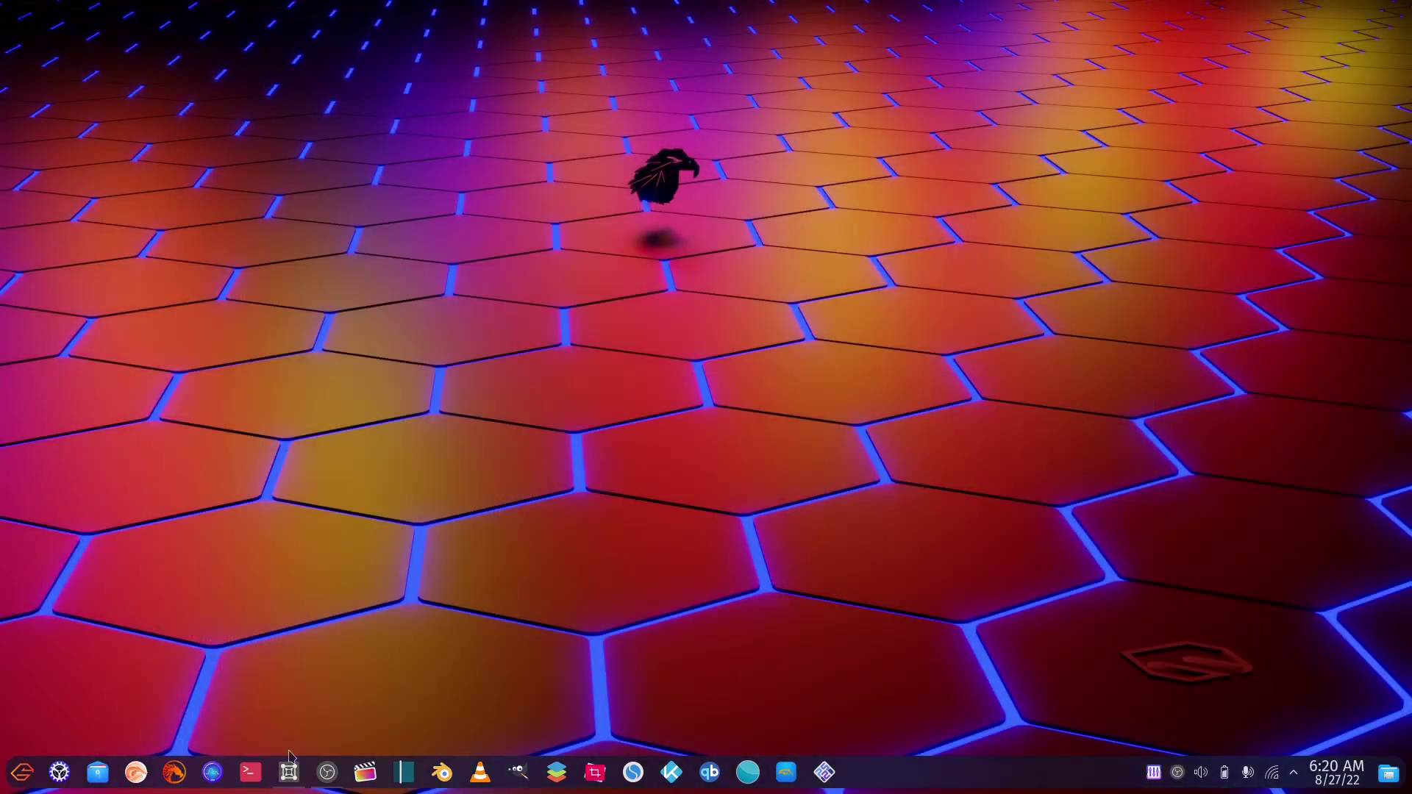
# Open the mabox-linux-22 virtual machine, view it full screen, then return to windowed view
pyautogui.click(289, 772)
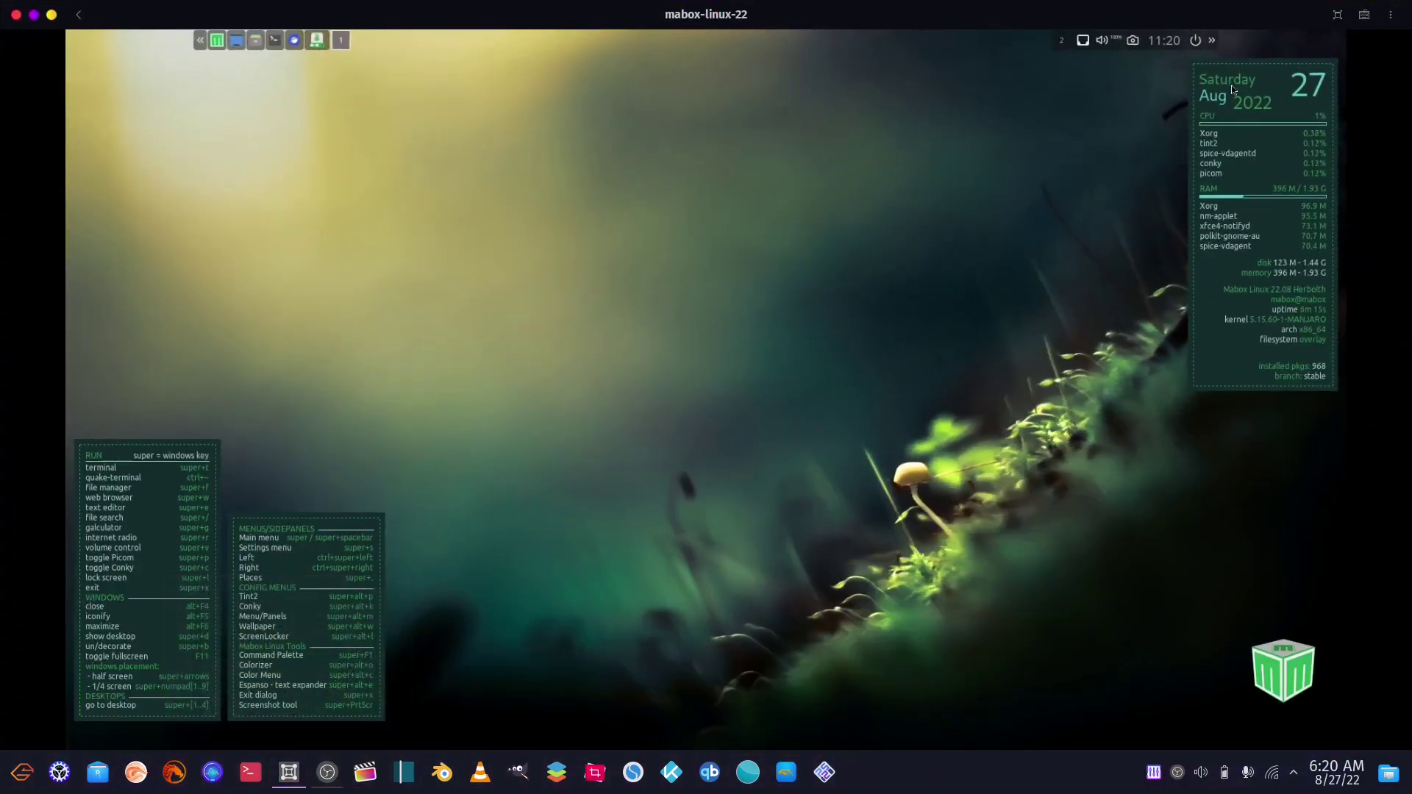
pyautogui.click(1338, 15)
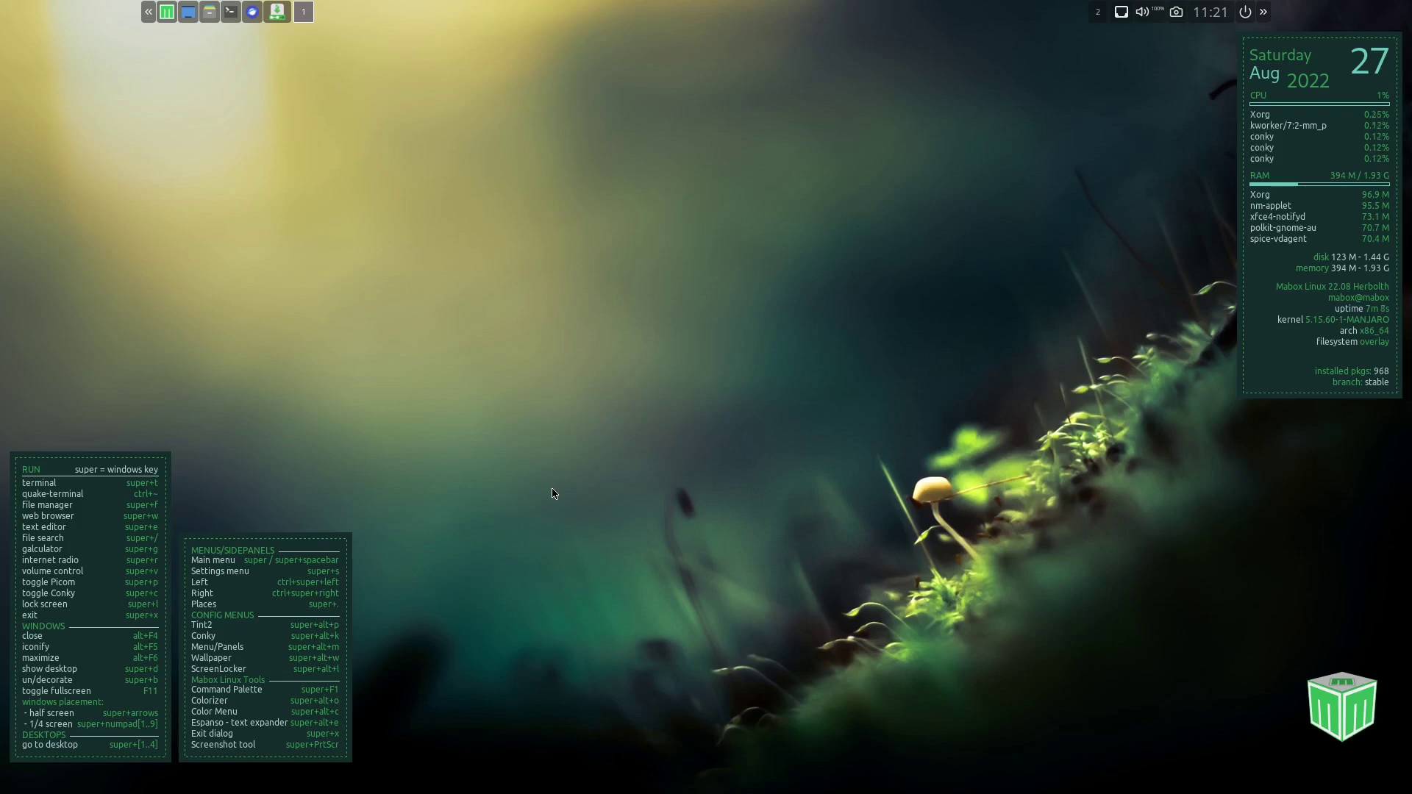
pyautogui.press('F11')
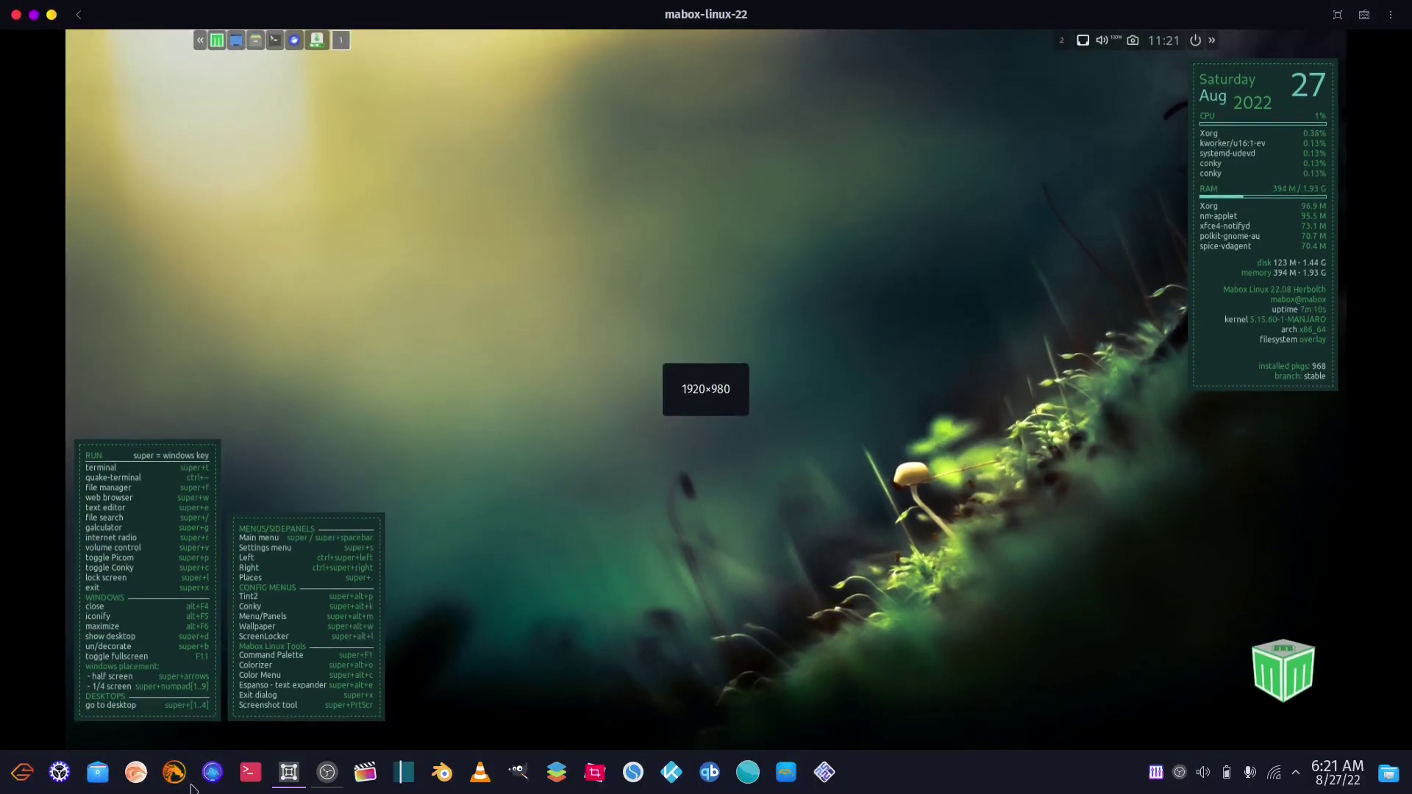
pyautogui.click(98, 772)
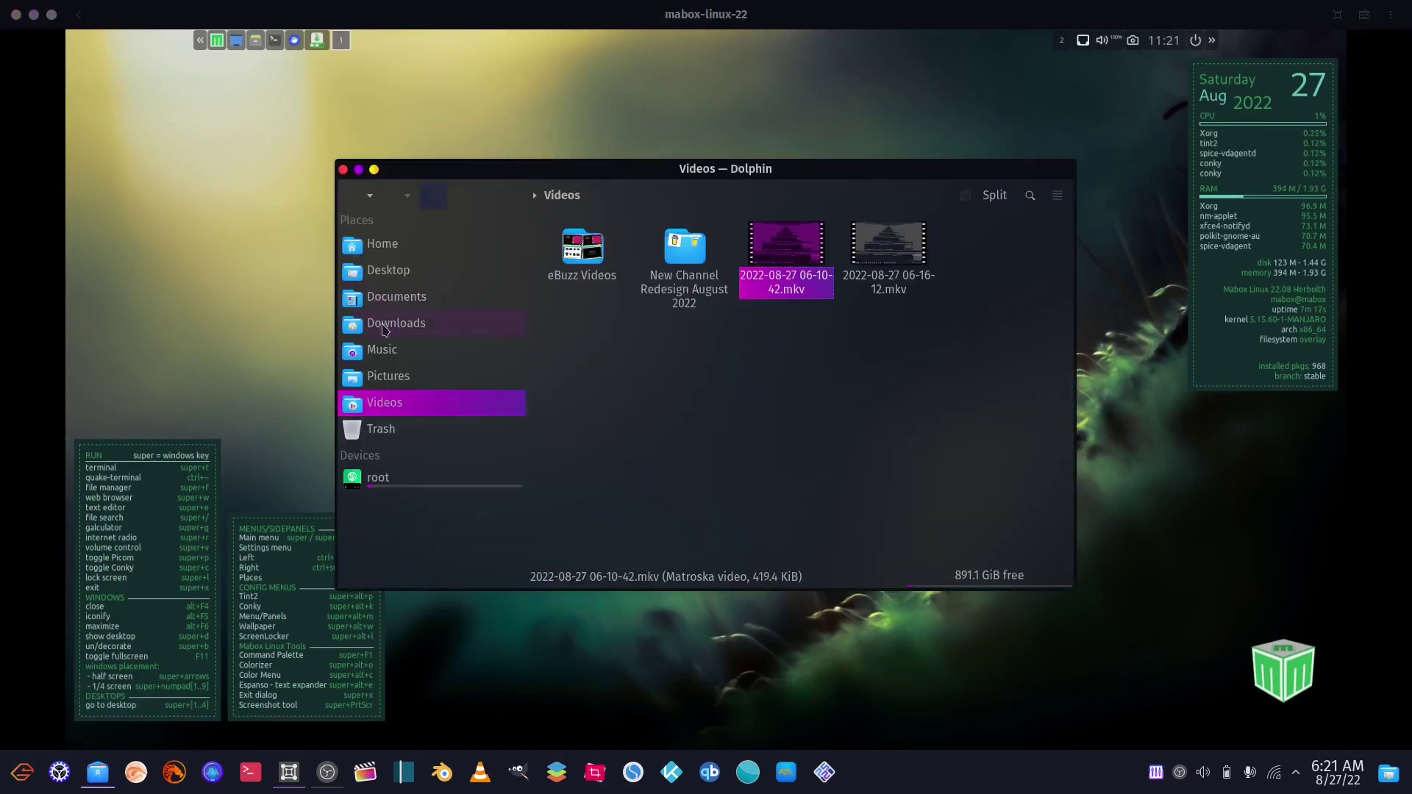
pyautogui.click(393, 324)
pyautogui.moveTo(603, 289)
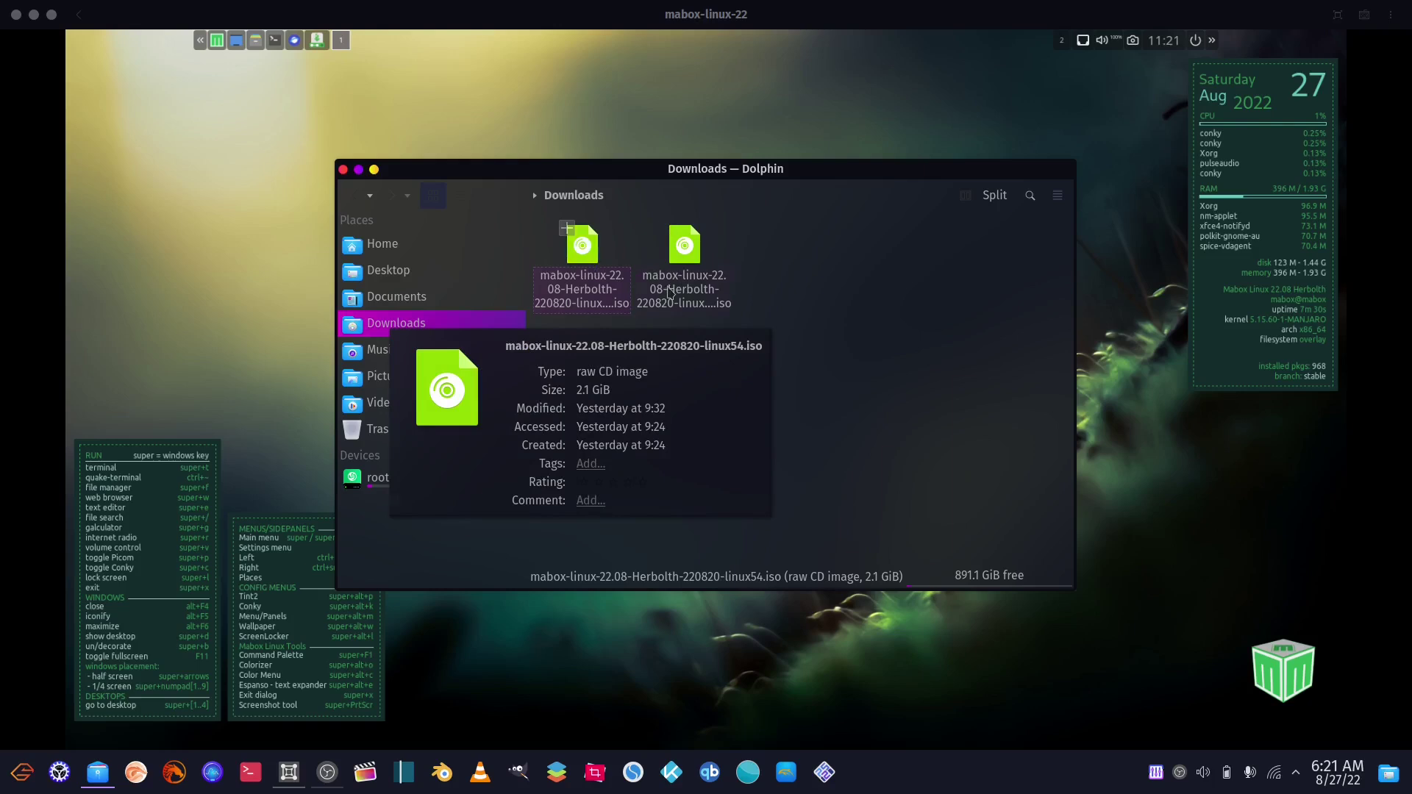
pyautogui.moveTo(701, 296)
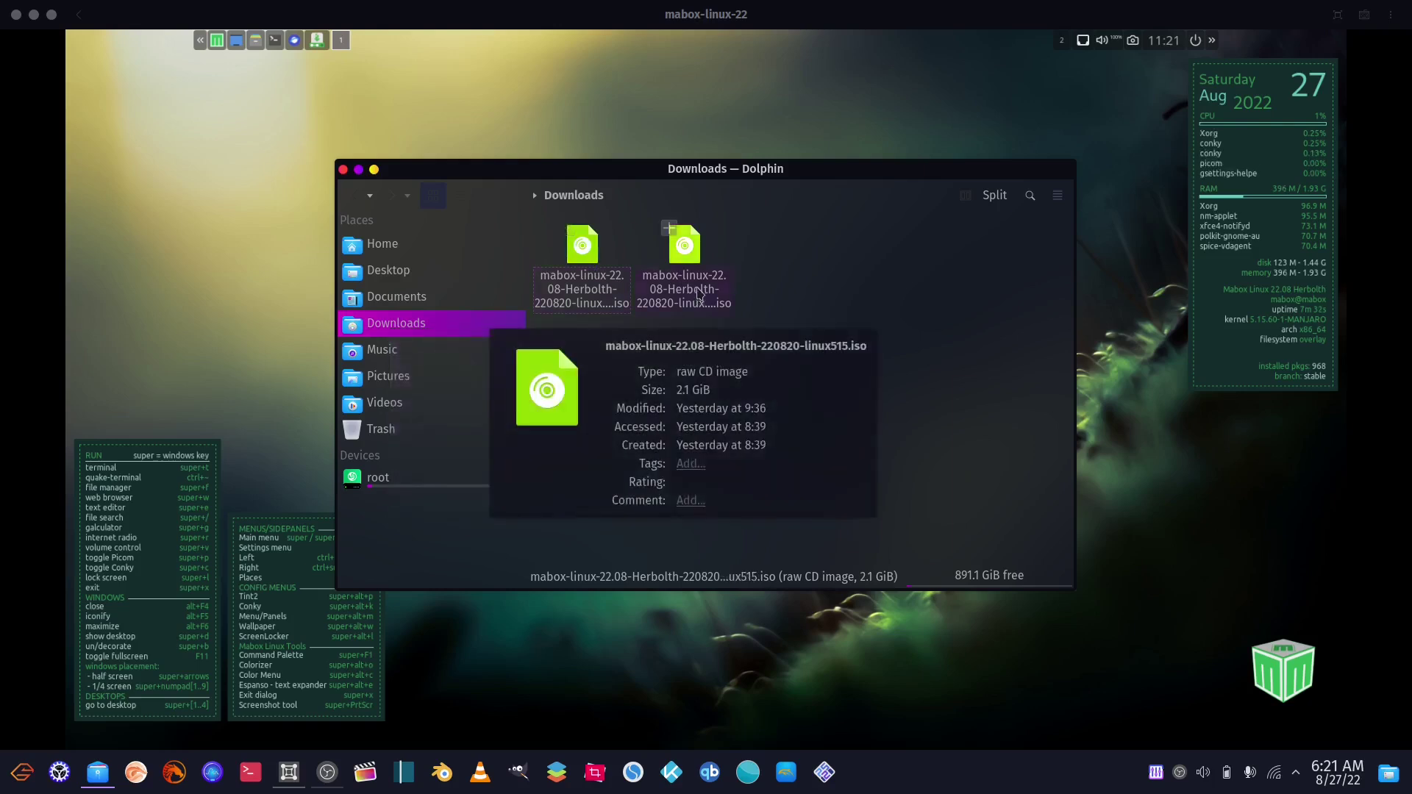
pyautogui.click(344, 171)
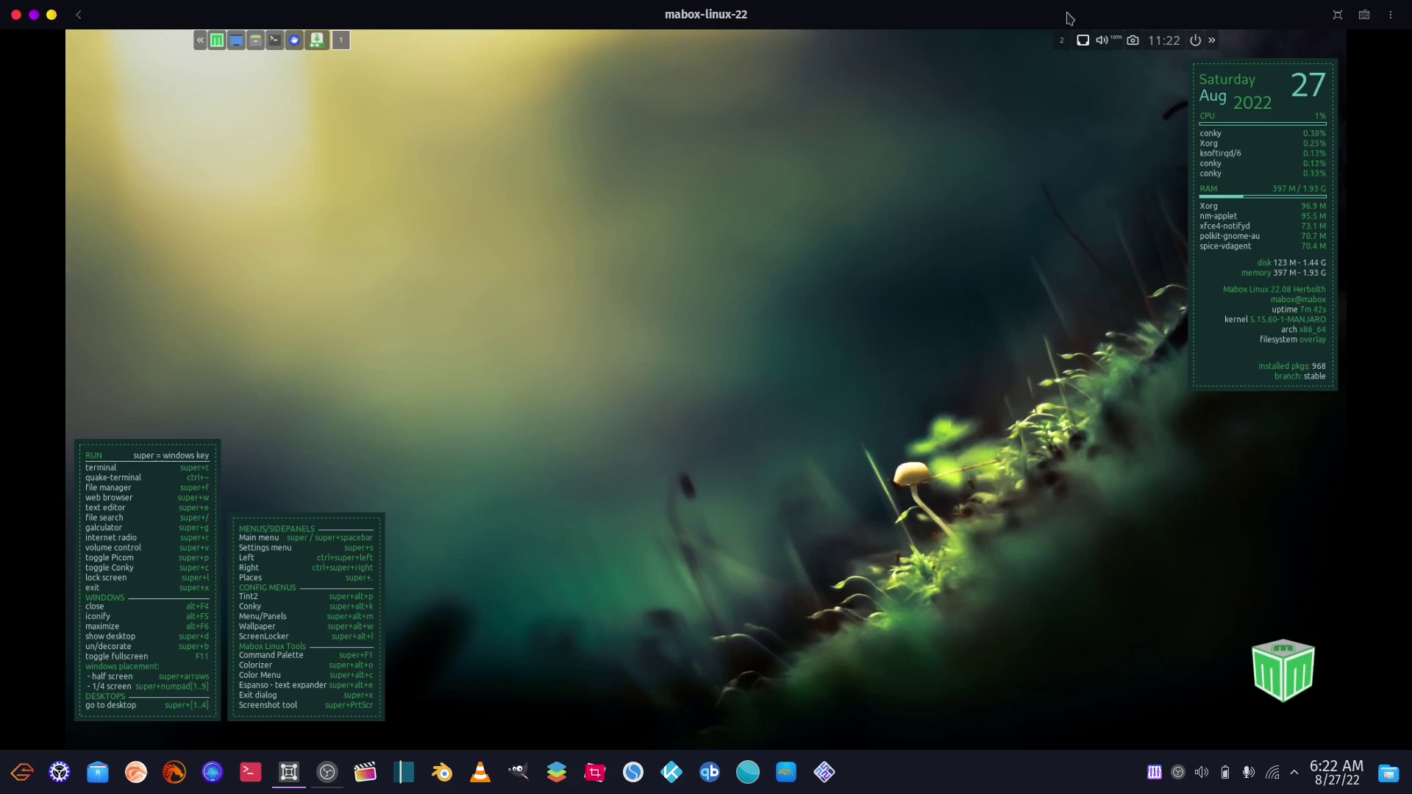
# Show the mabox-linux-22 guest full screen with the Mabox top panel visible
pyautogui.click(1338, 16)
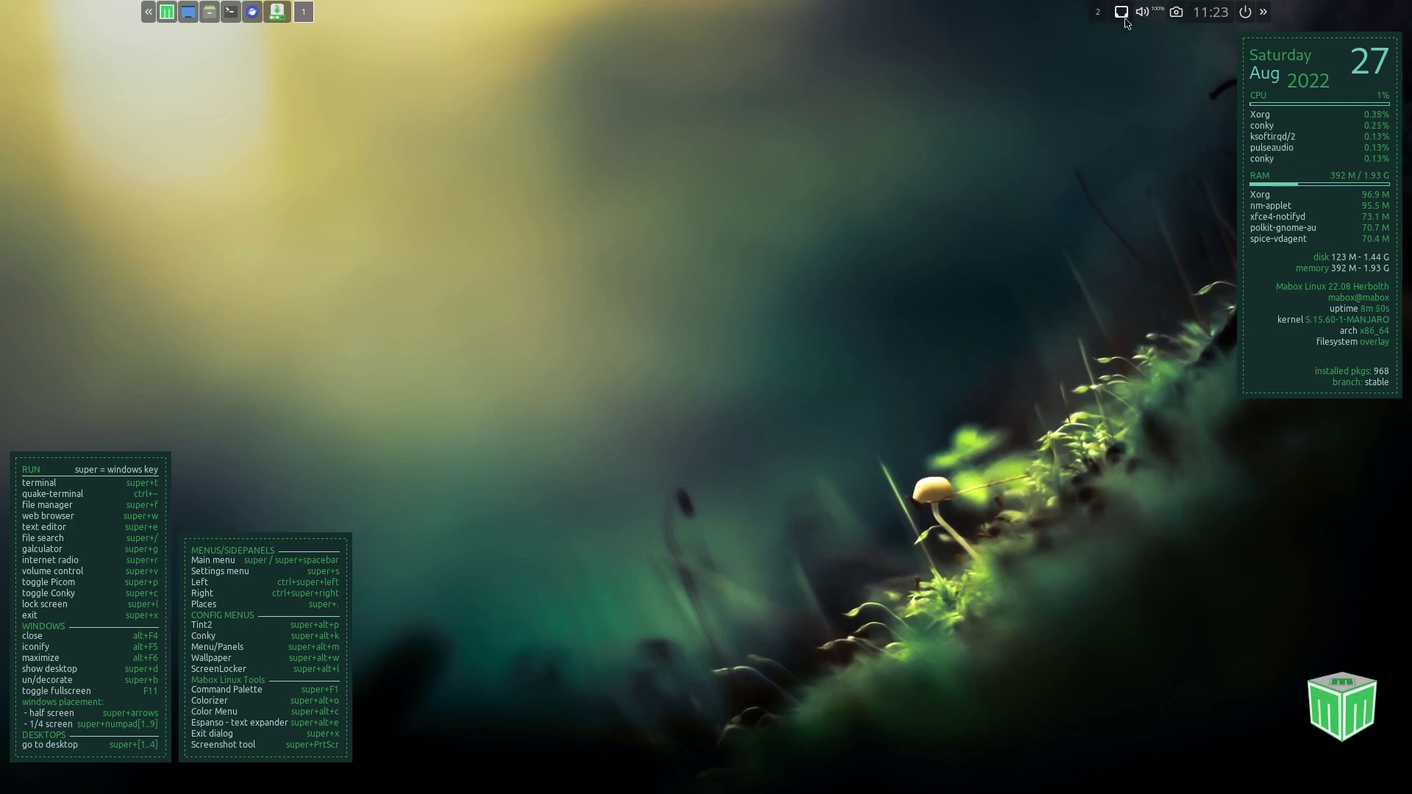
pyautogui.moveTo(269, 4)
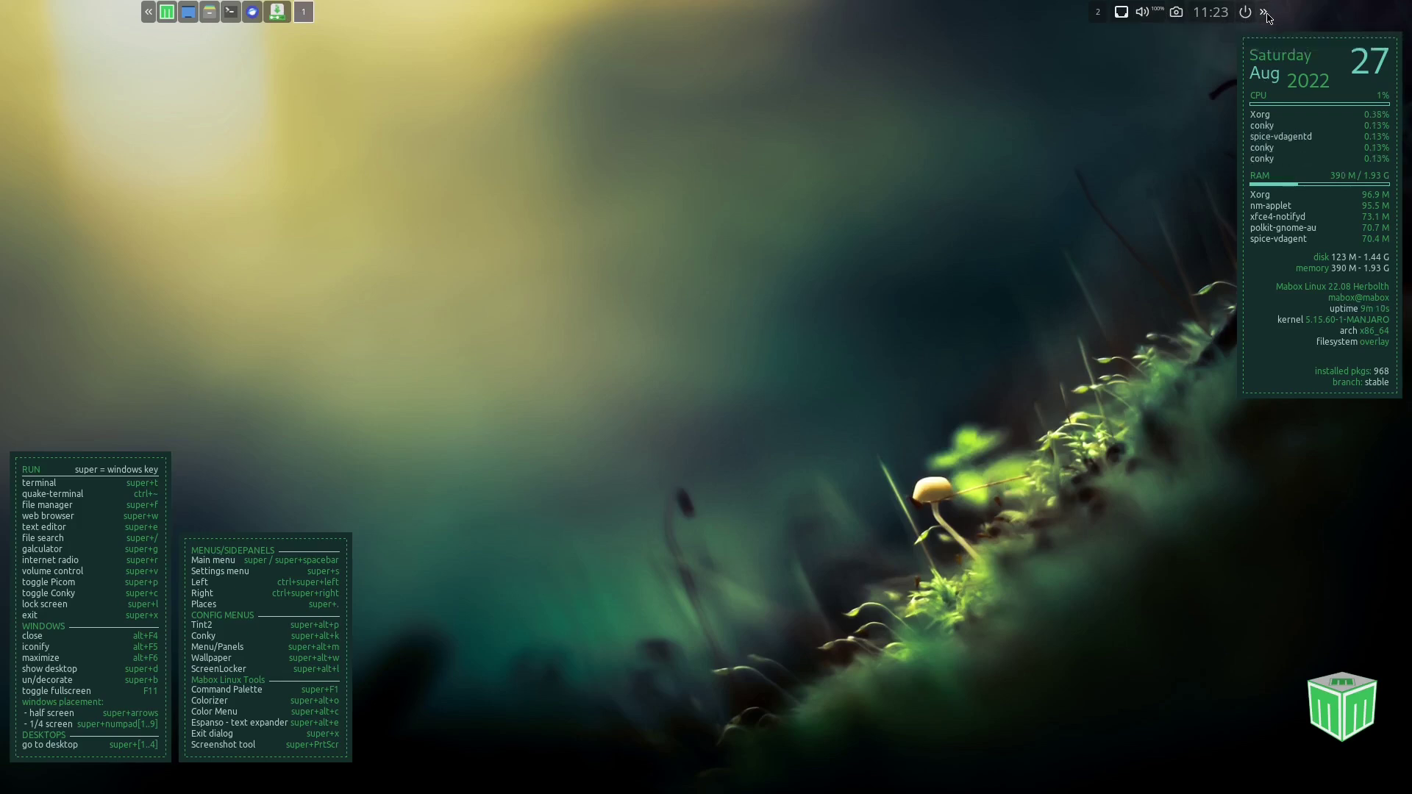
# Launch Mabox Control Center from the right side panel and enlarge it to 816 x 644
pyautogui.click(1264, 13)
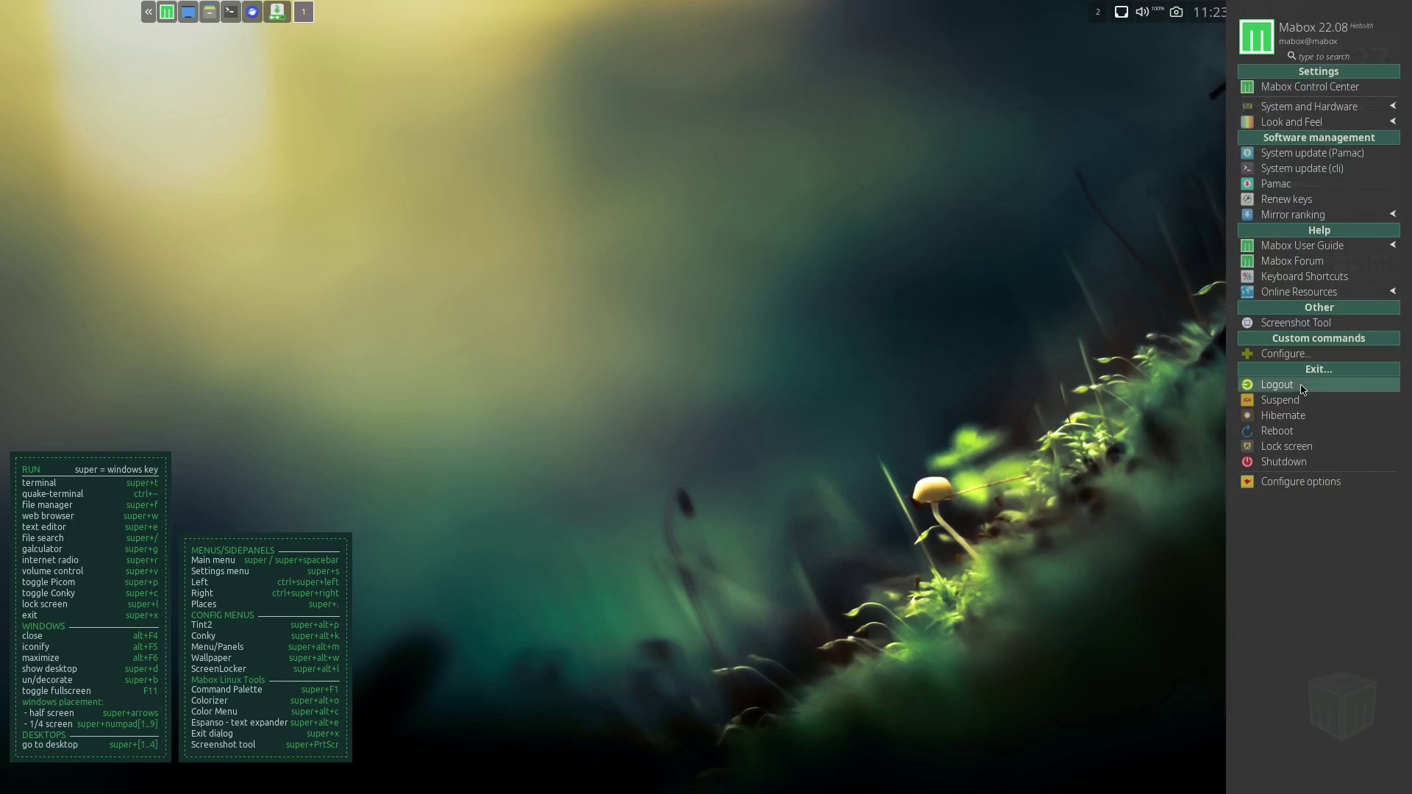
pyautogui.click(1299, 90)
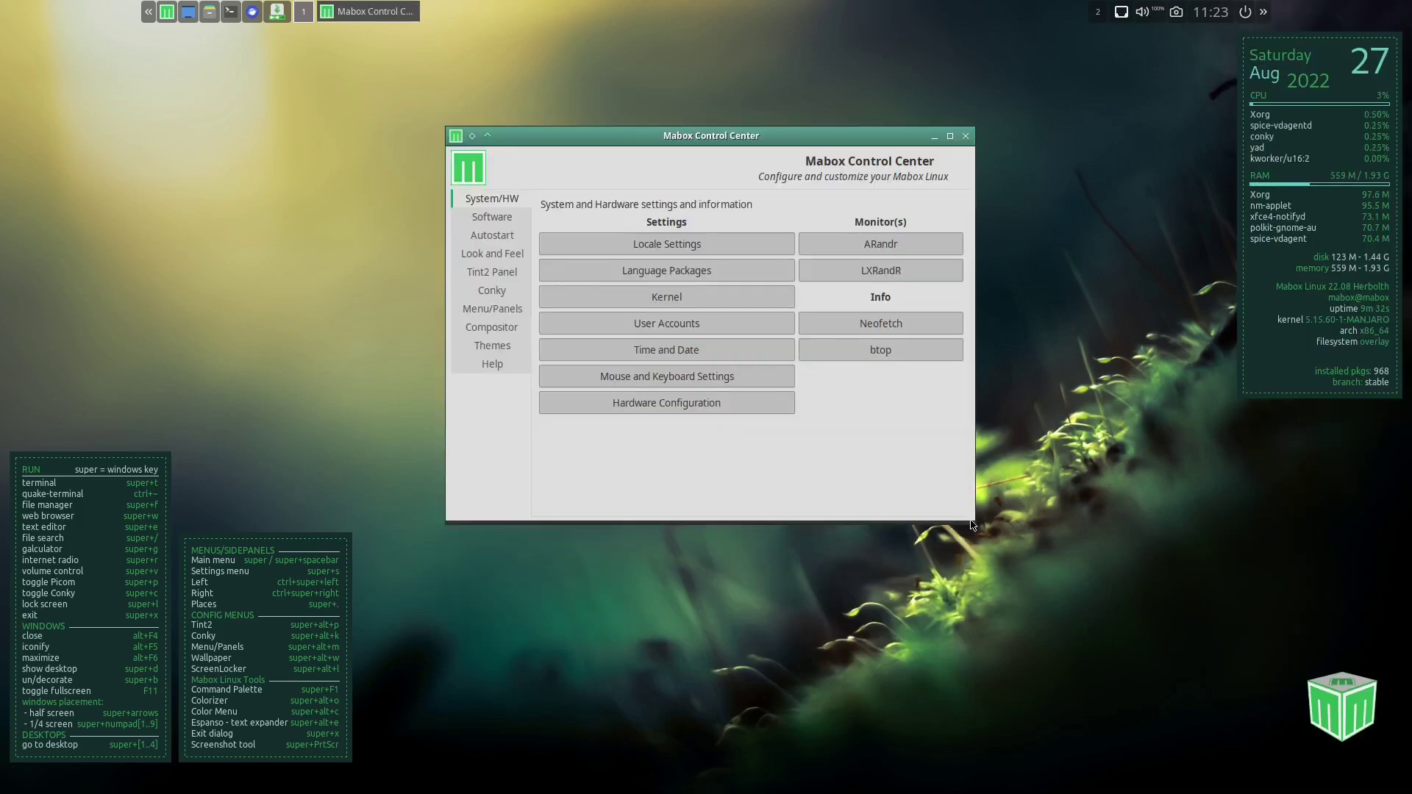
pyautogui.moveTo(971, 514); pyautogui.dragTo(1096, 633)
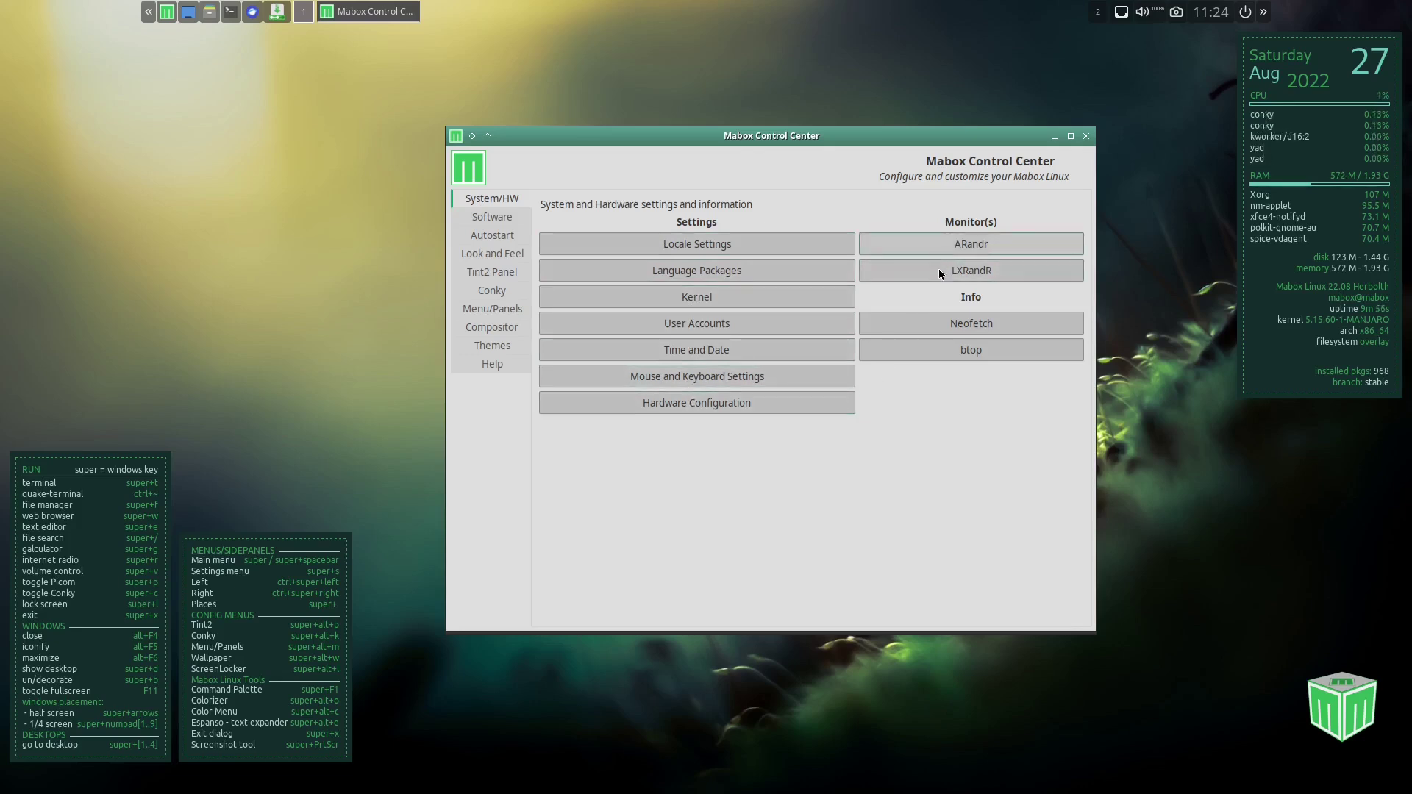
# Launch btop maximized to review CPU, memory and process stats, then close it
pyautogui.click(951, 351)
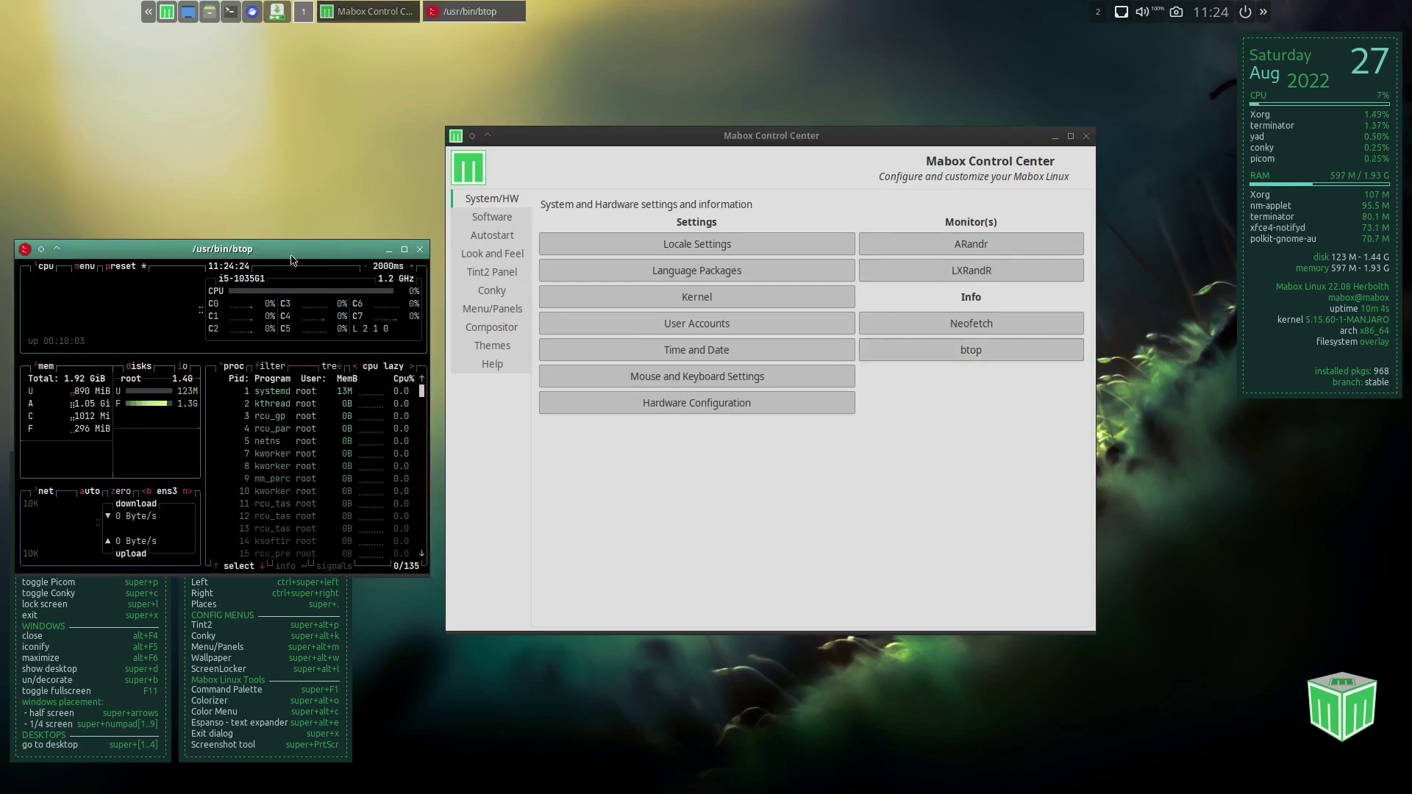
pyautogui.moveTo(292, 259); pyautogui.dragTo(610, 174)
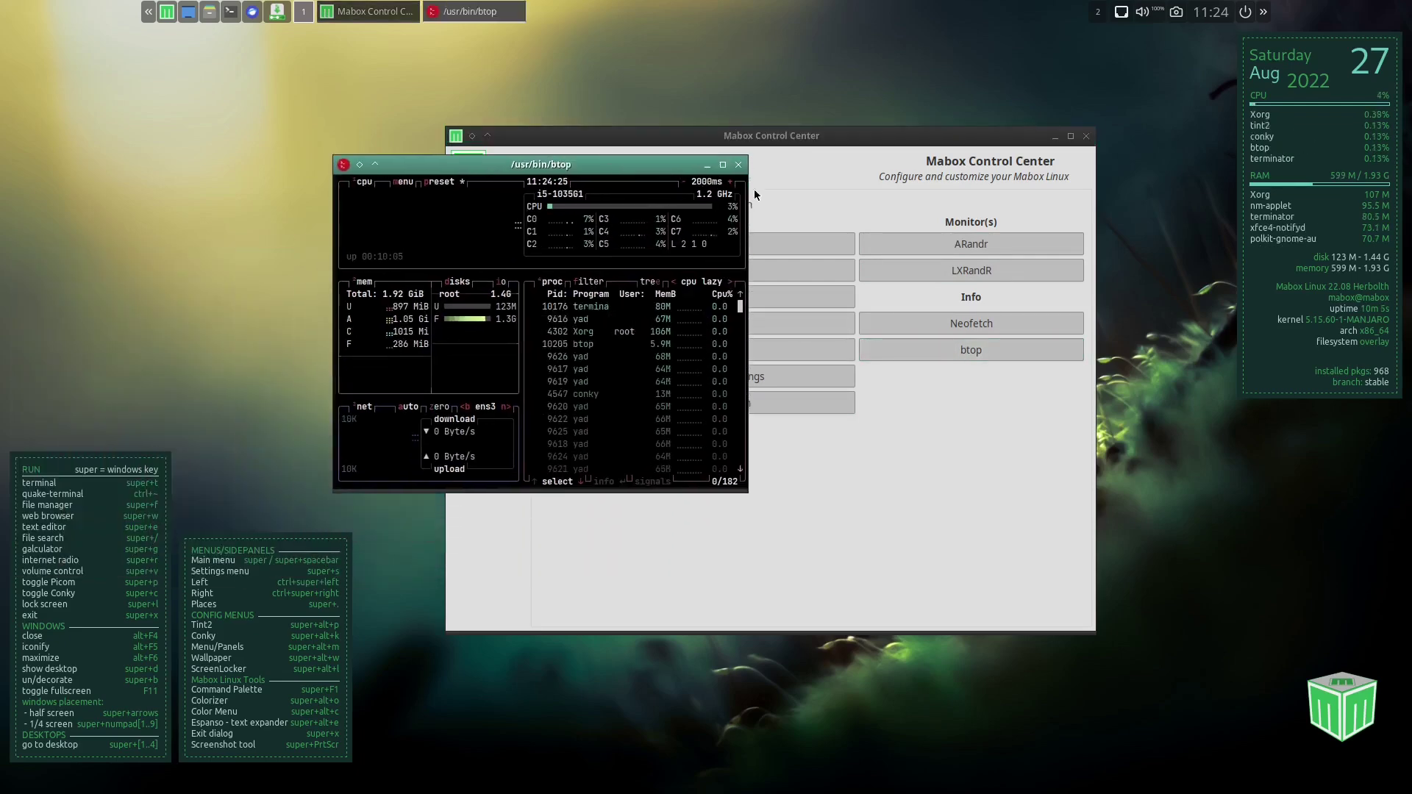
pyautogui.click(724, 166)
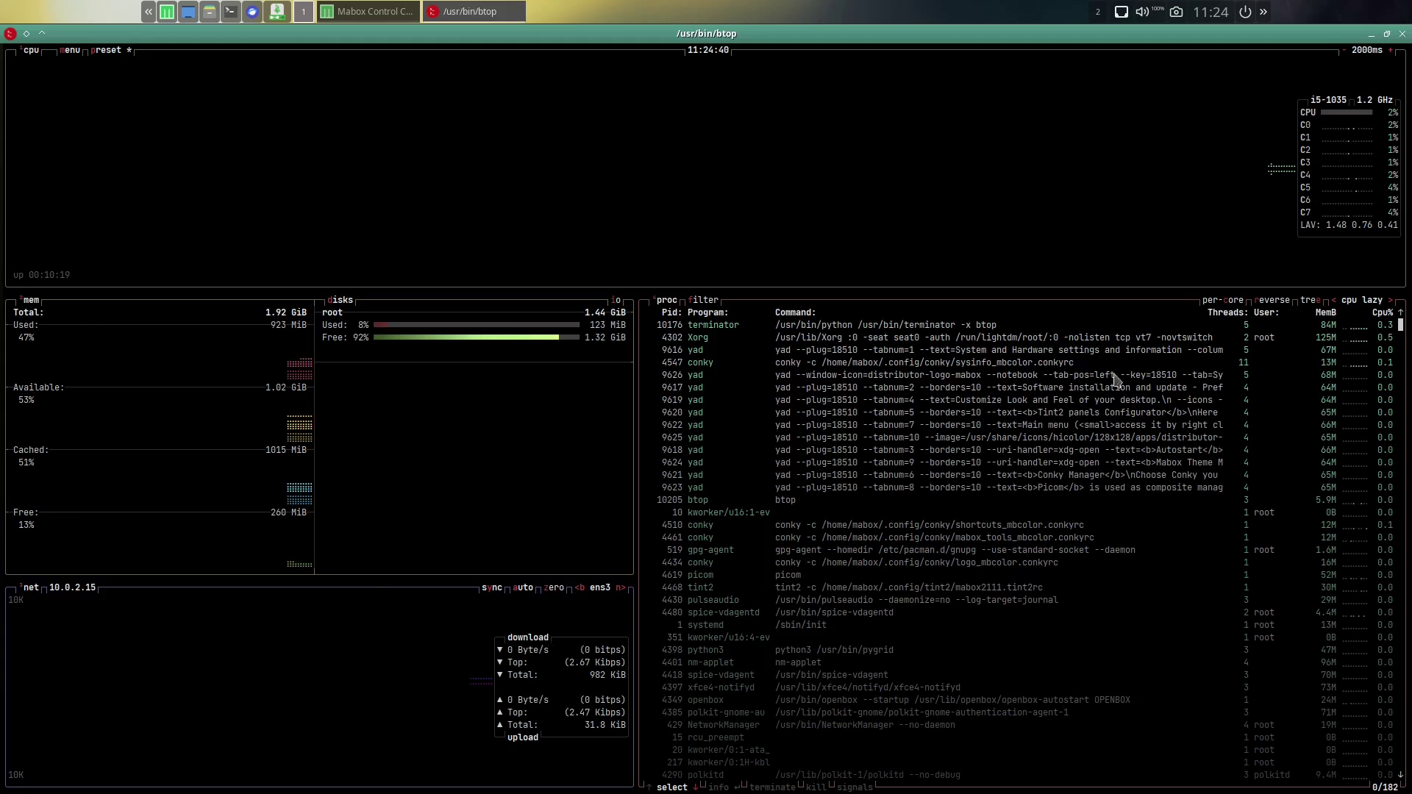
pyautogui.scroll(-5, 977, 576)
pyautogui.scroll(5, 981, 579)
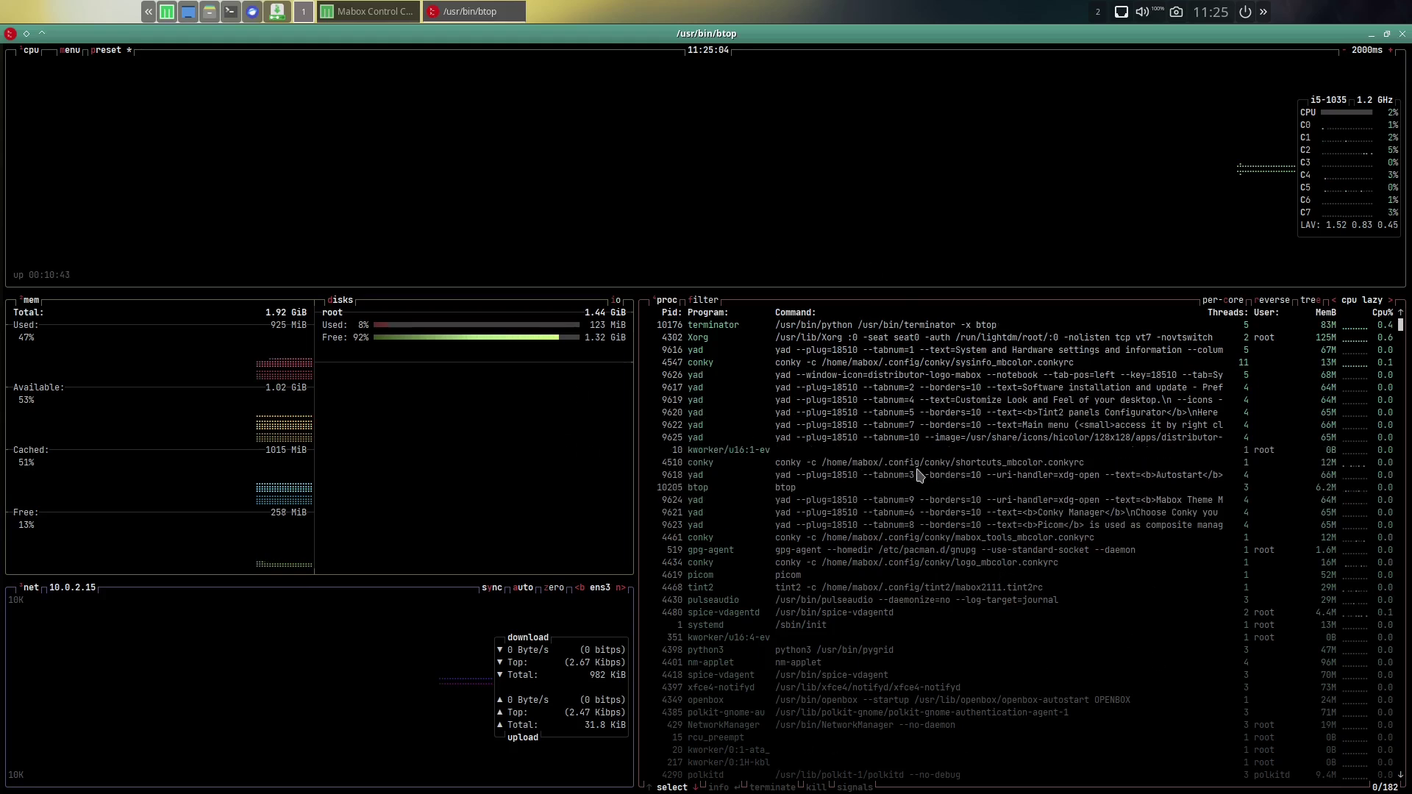
pyautogui.click(1402, 35)
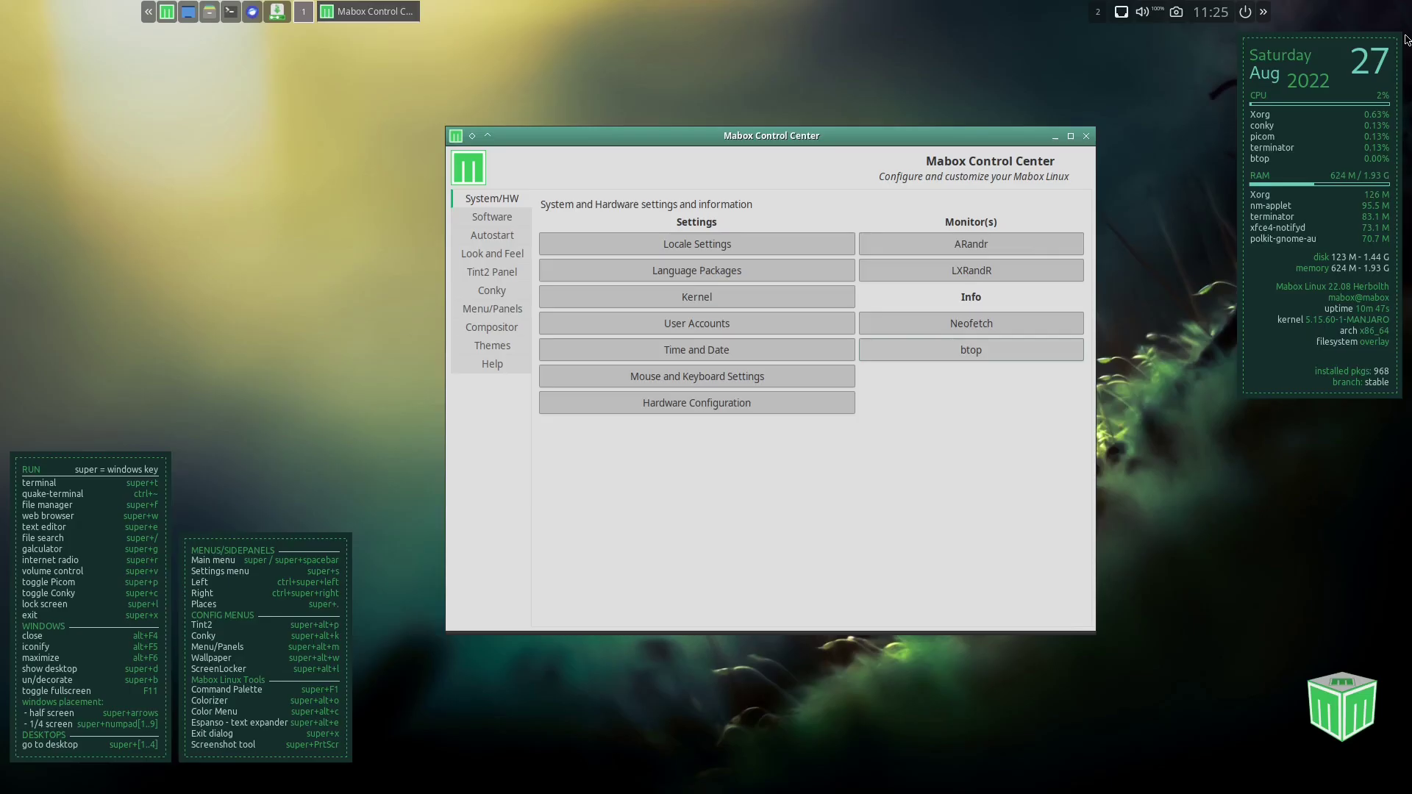
# Launch Install Popular Applications from the Software page and look inside the Browsers category
pyautogui.click(496, 221)
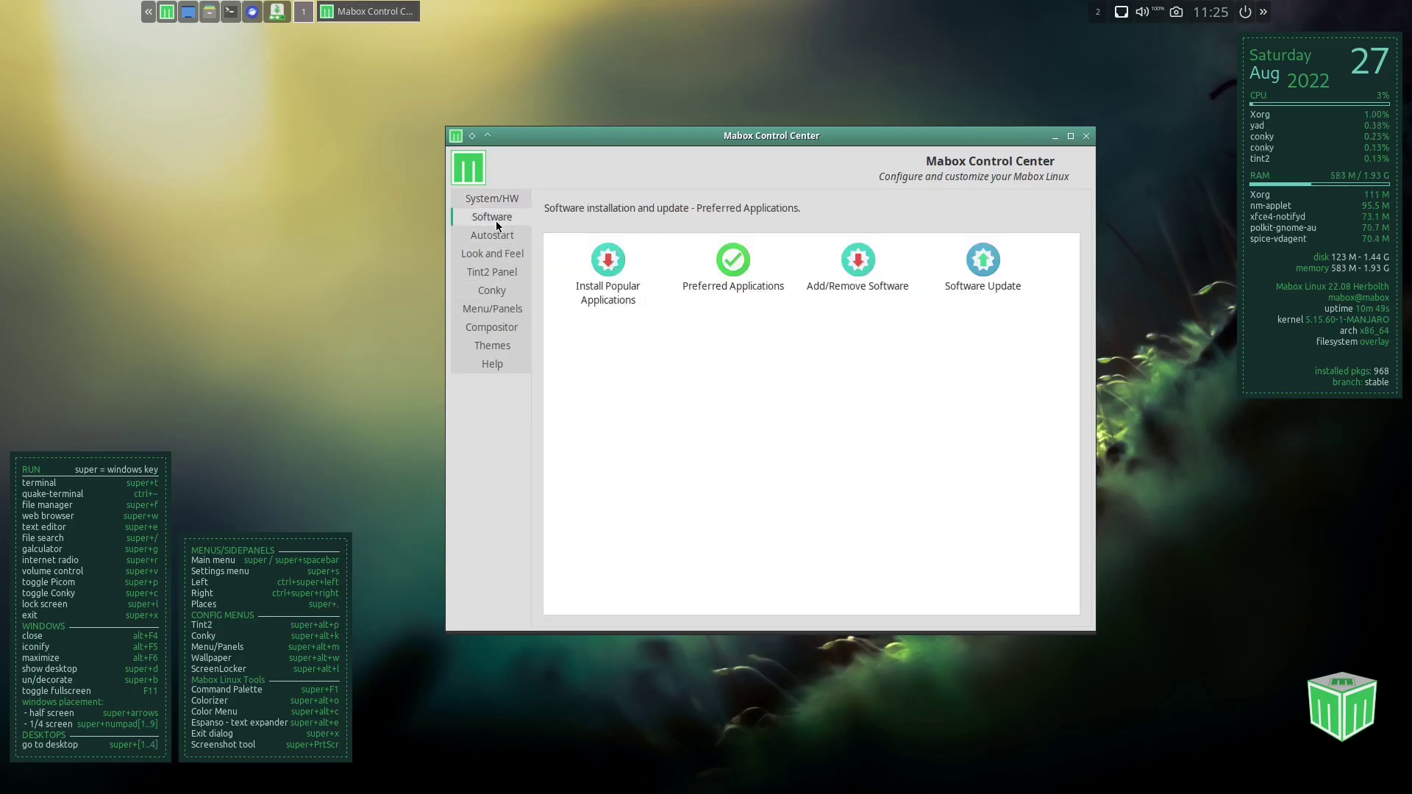
pyautogui.click(615, 256)
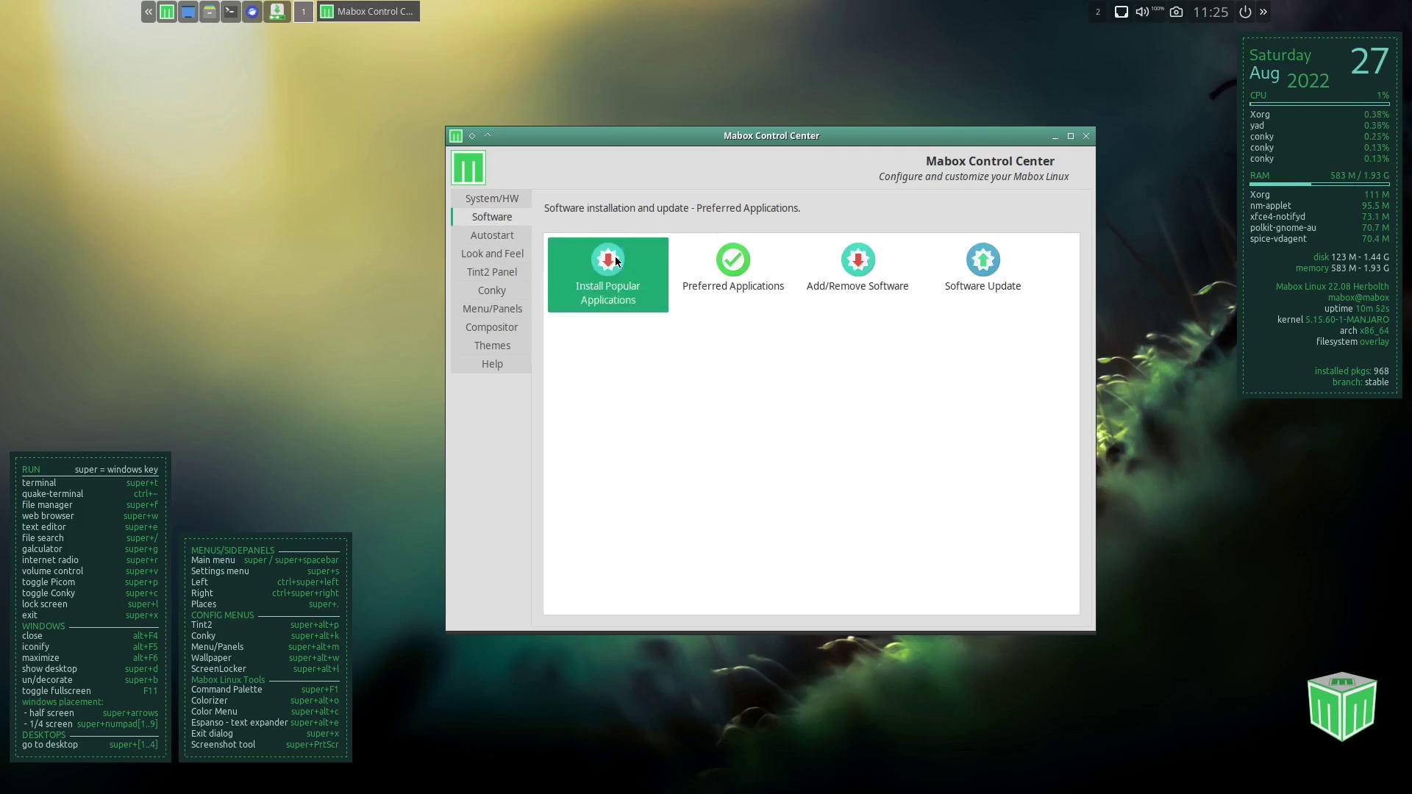
pyautogui.click(424, 273)
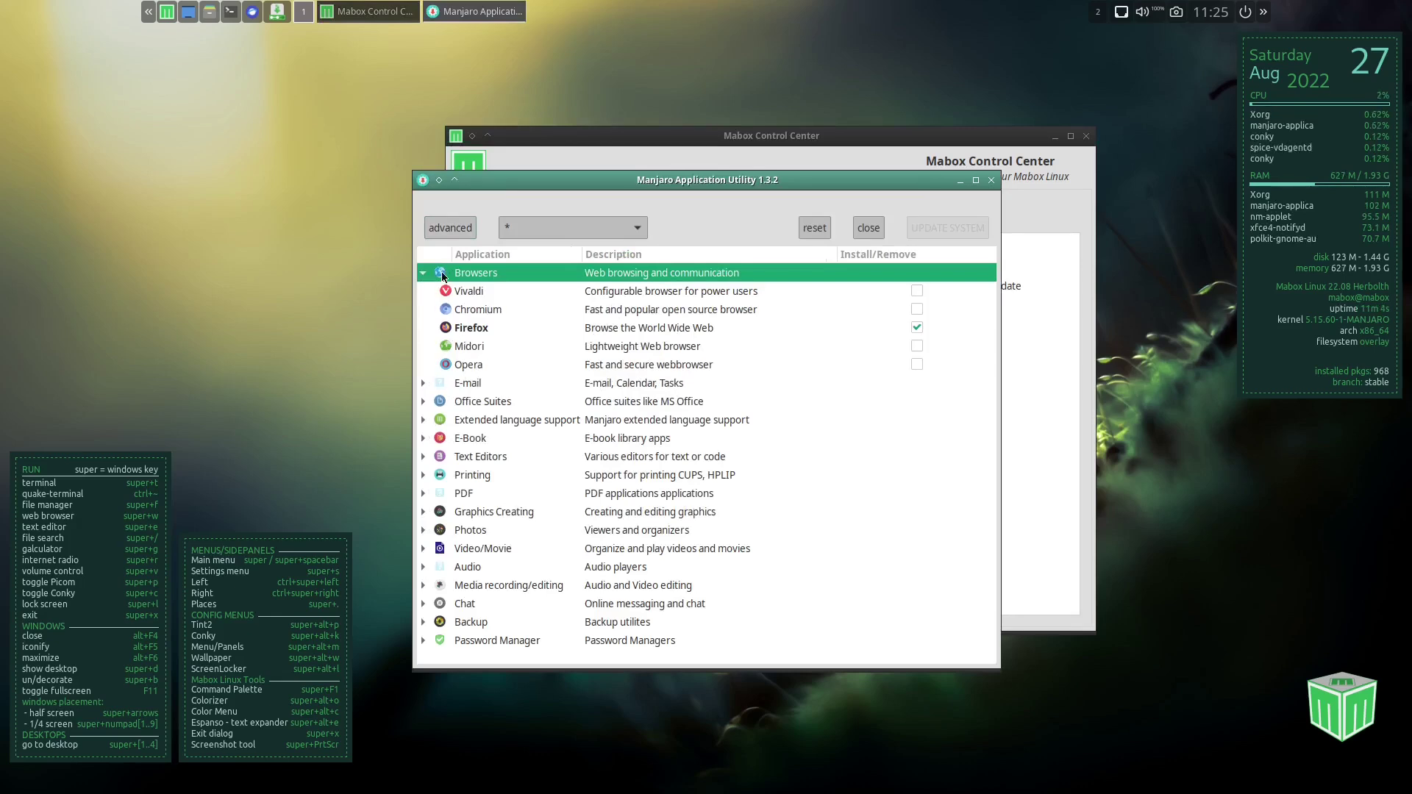
pyautogui.click(423, 274)
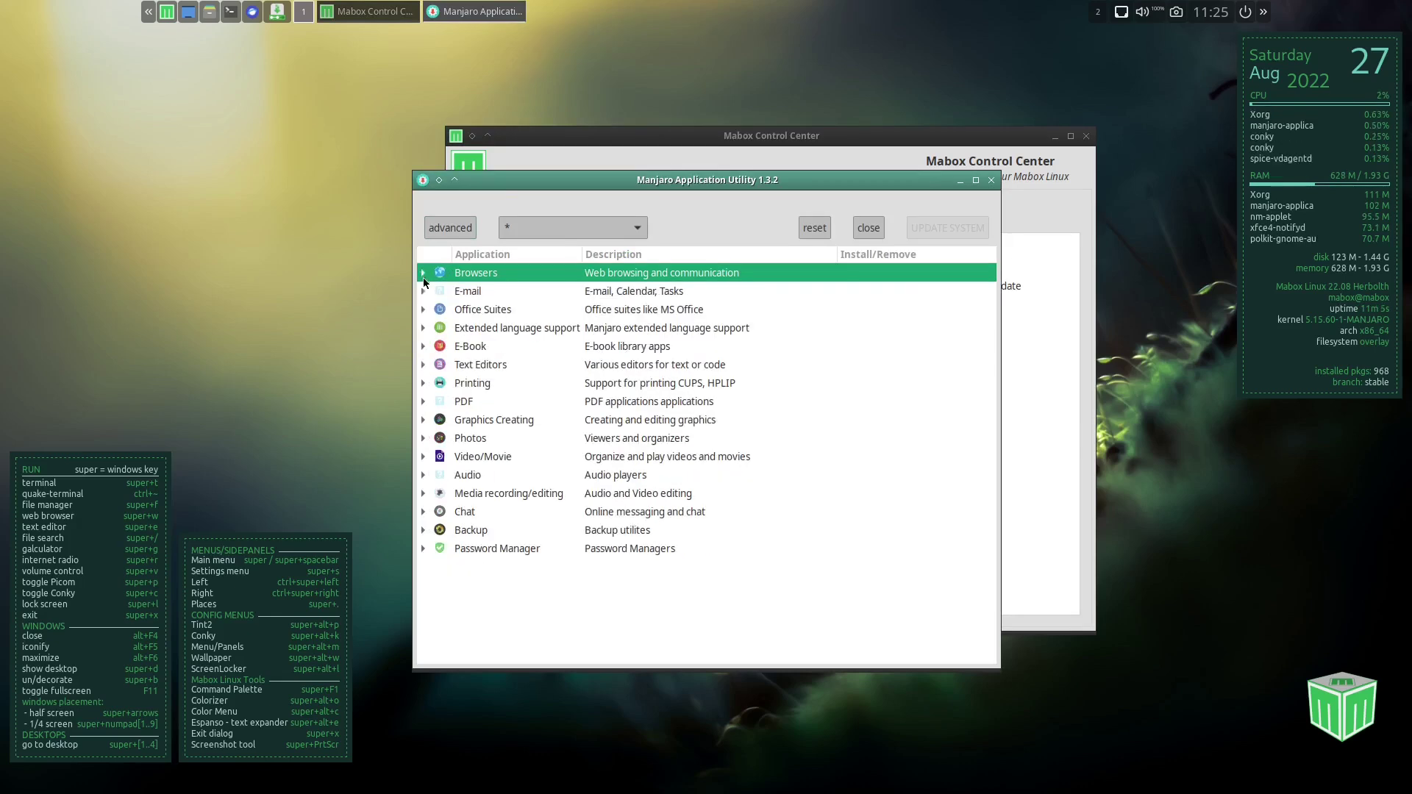
# Mark Blender, GIMP and Inkscape under Graphics Creating, untick Krita, then close without installing
pyautogui.click(423, 420)
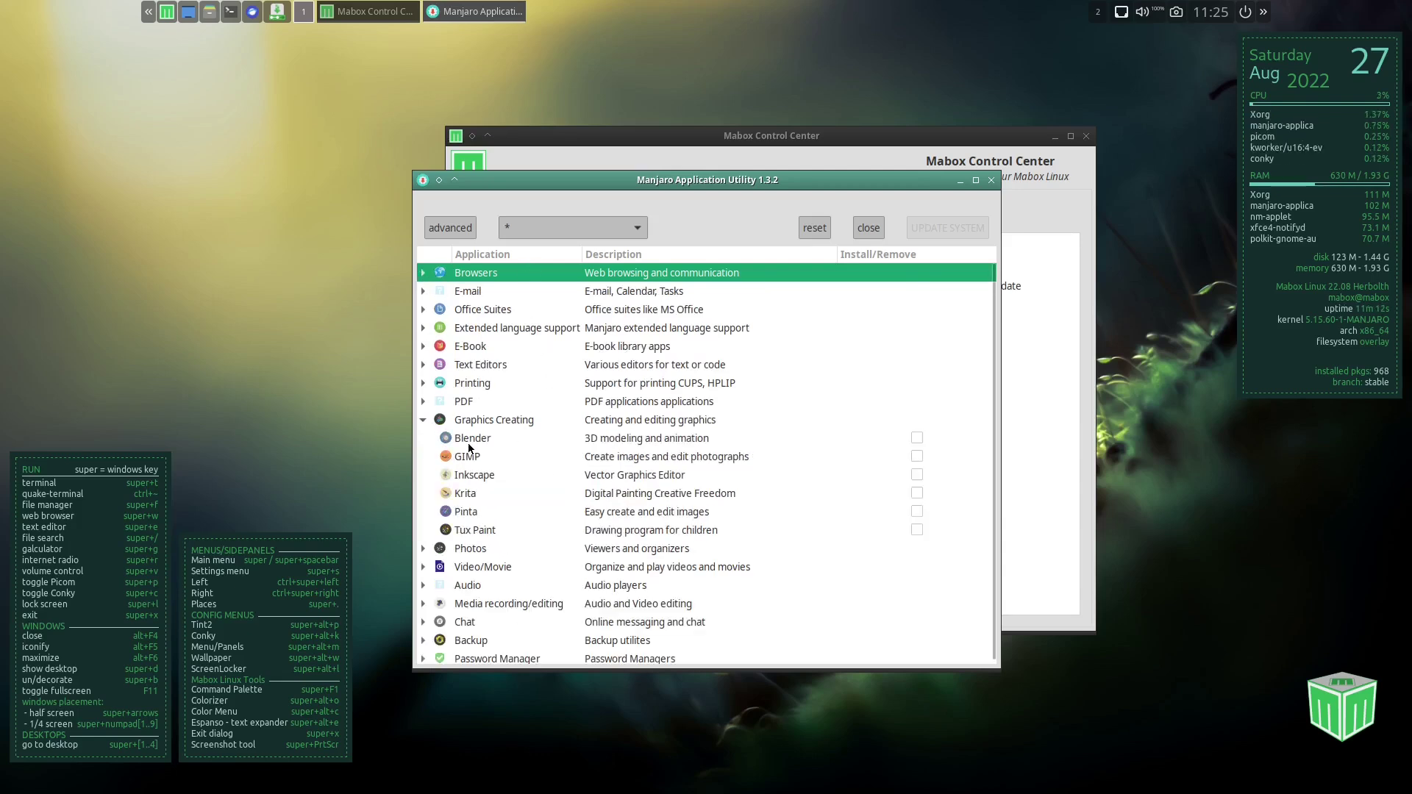
pyautogui.click(466, 463)
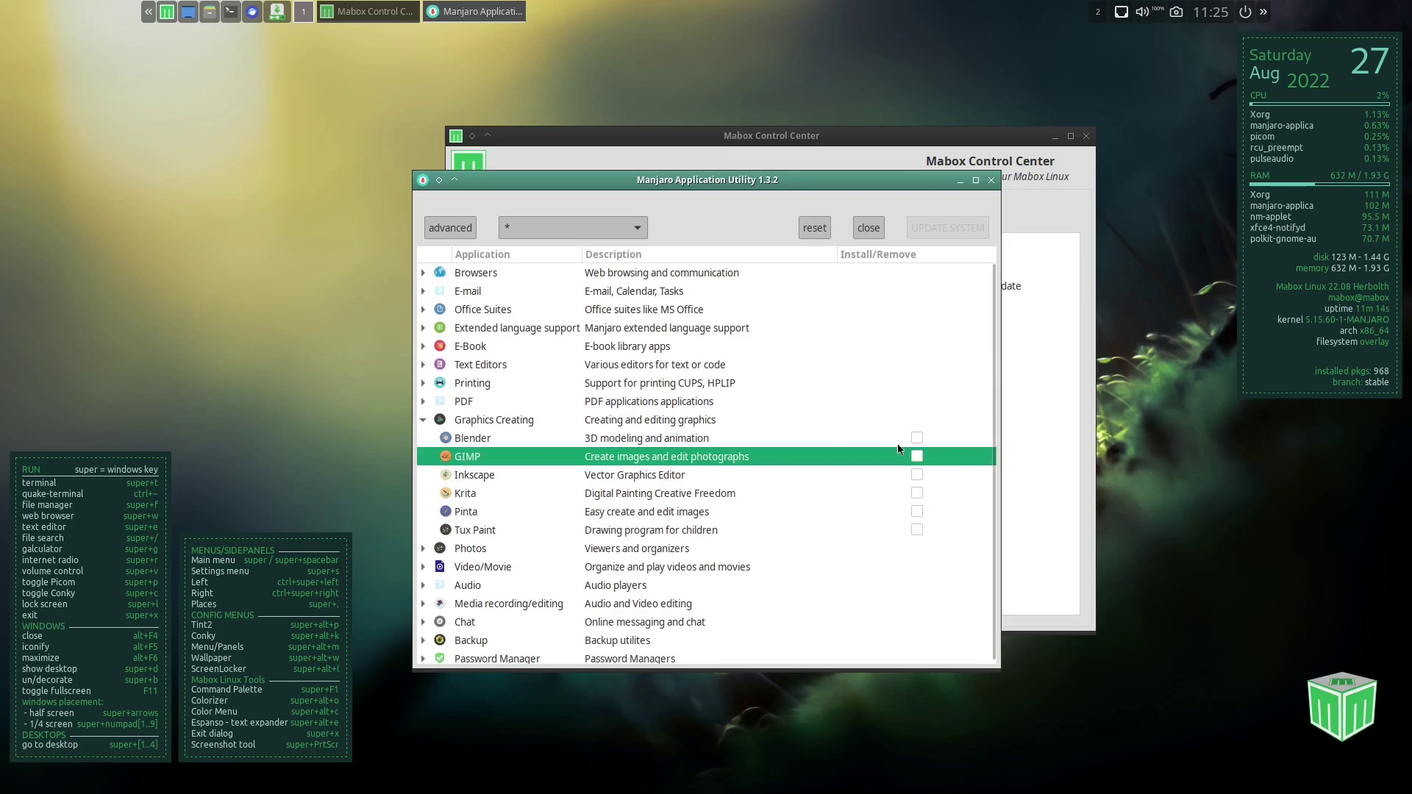
pyautogui.click(916, 439)
pyautogui.click(916, 457)
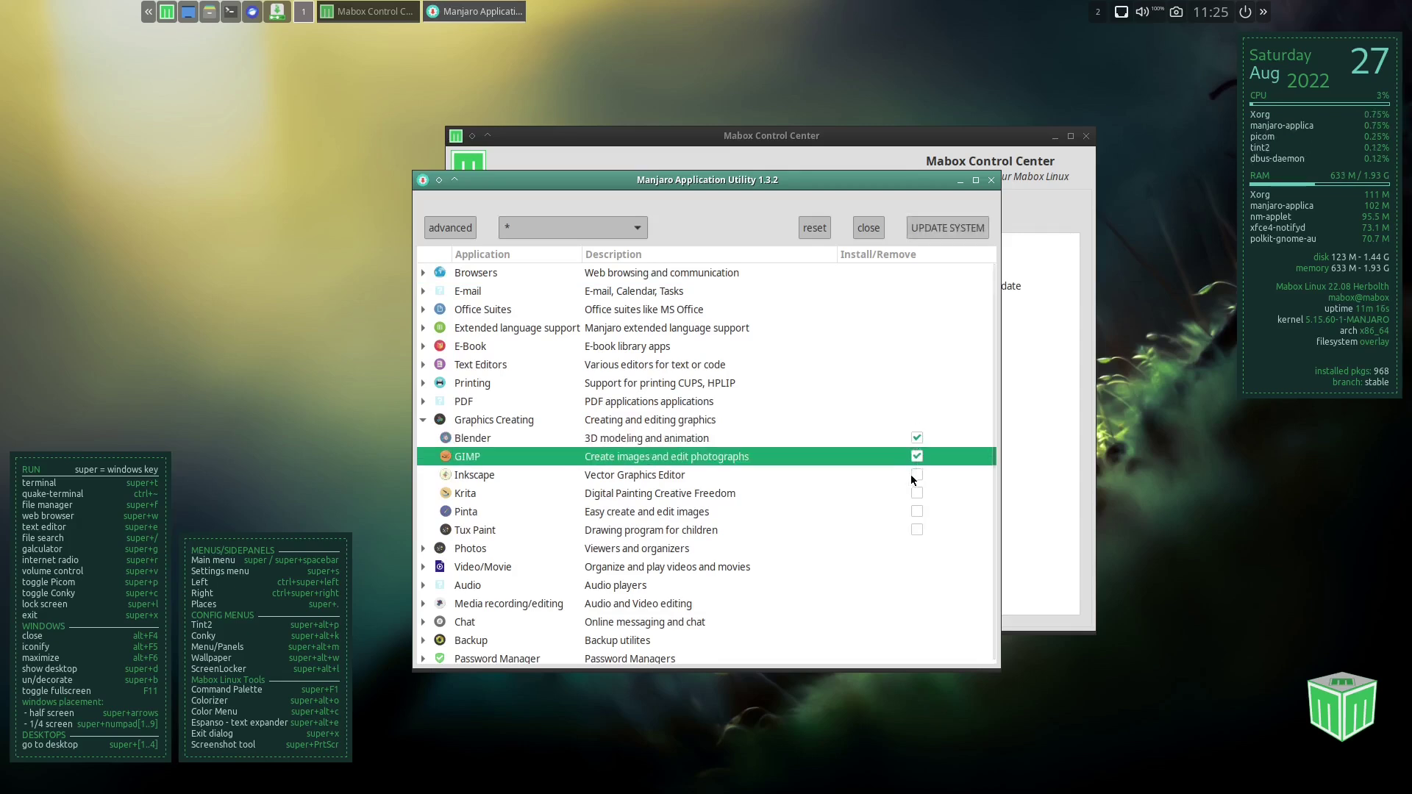
pyautogui.click(917, 475)
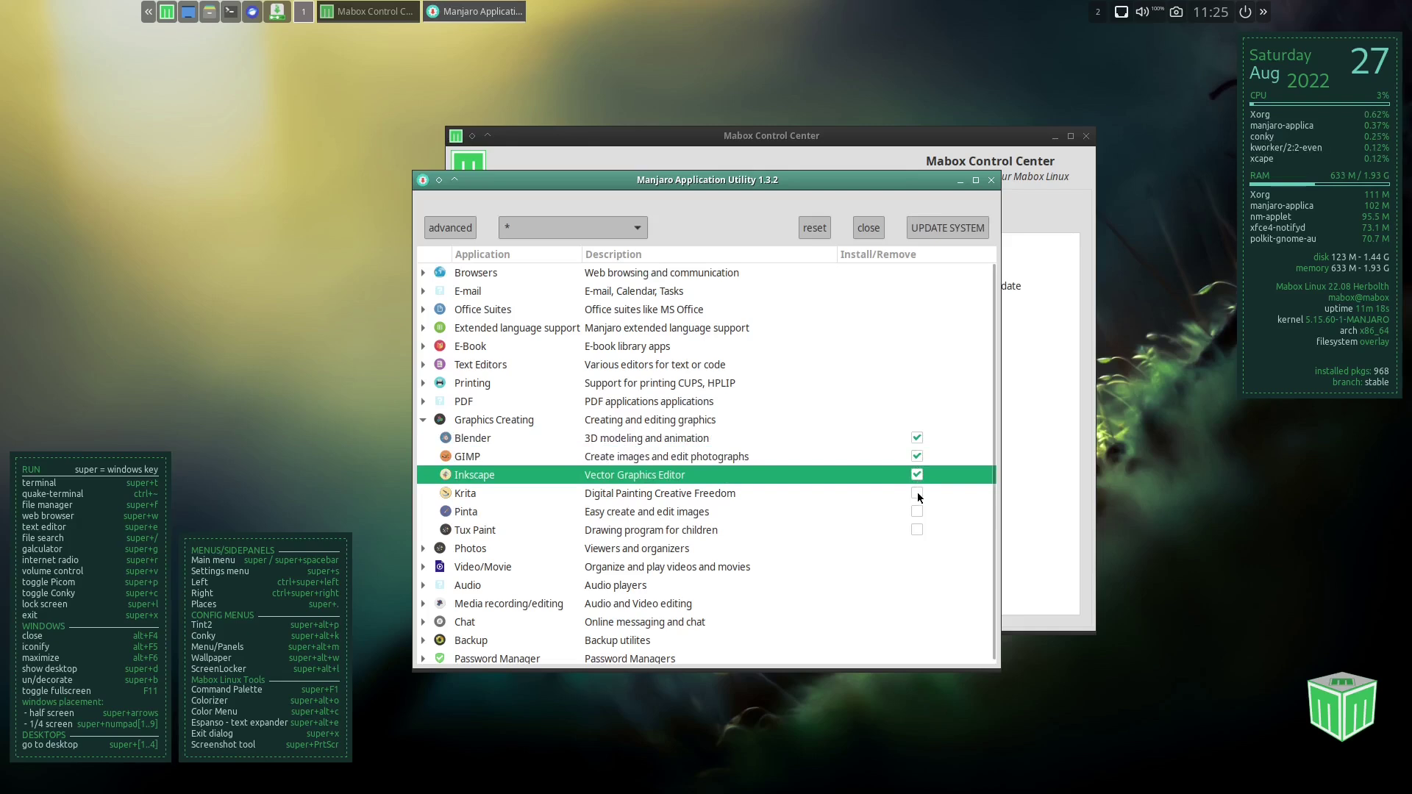
pyautogui.click(917, 493)
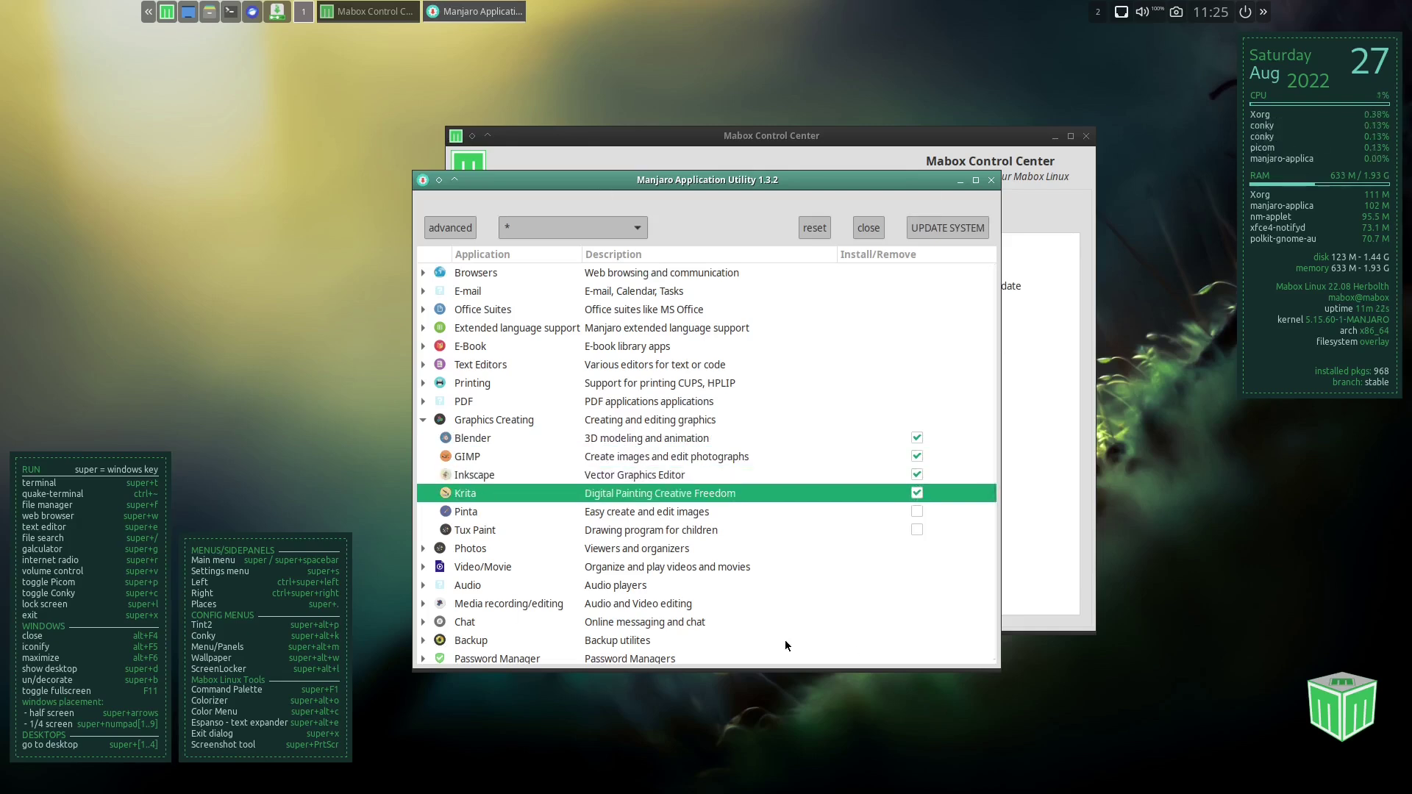
pyautogui.click(917, 493)
pyautogui.click(423, 420)
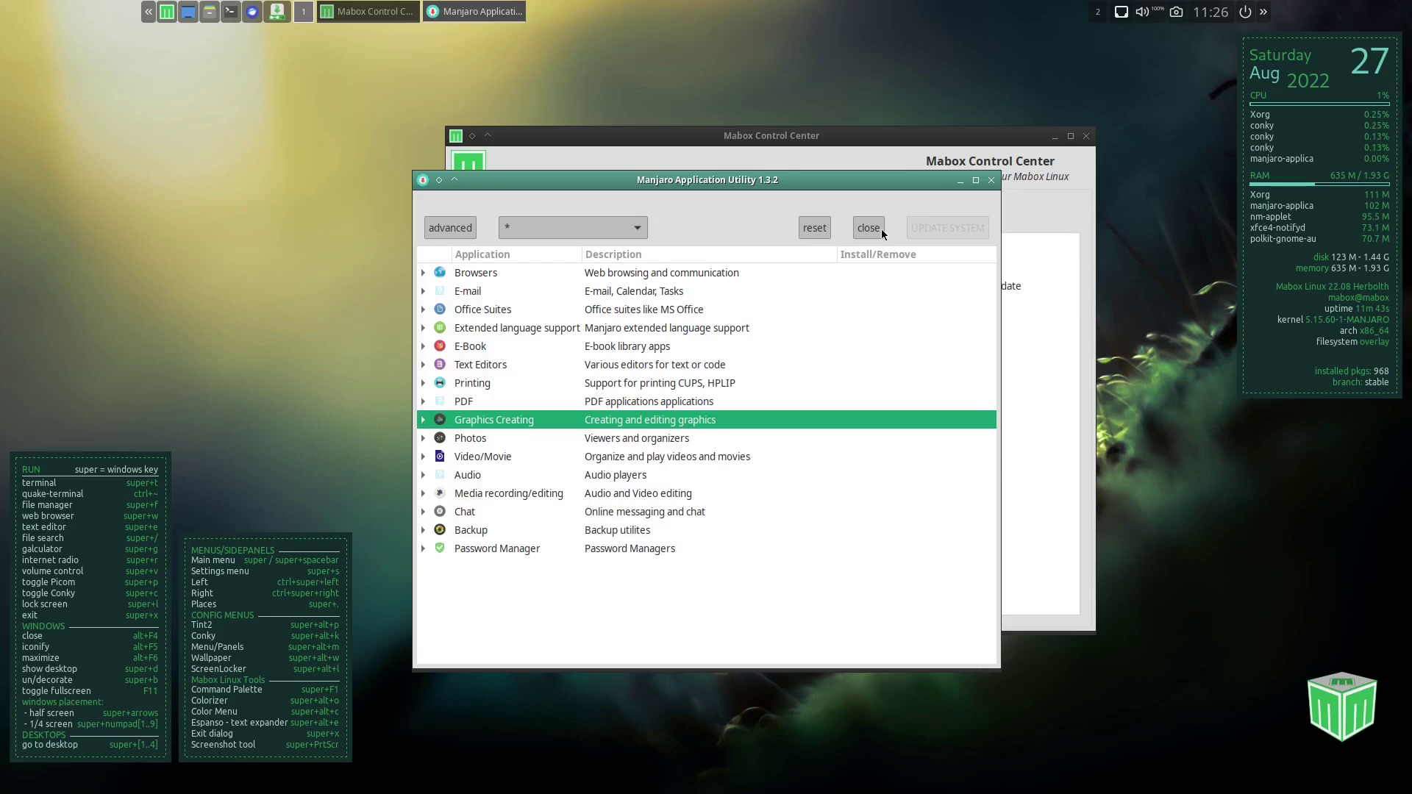
pyautogui.click(991, 180)
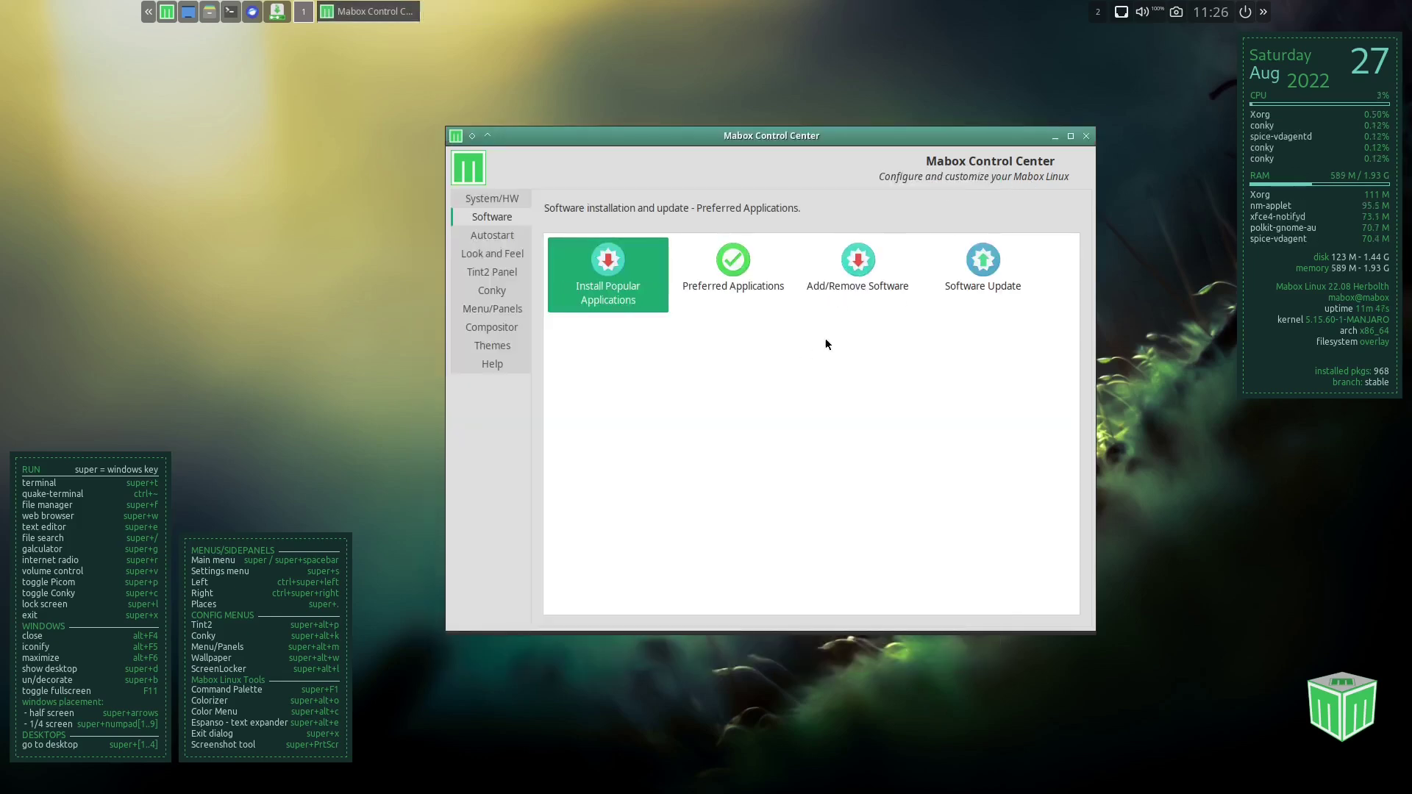
# Open Add/Remove Software (Pamac) and maximize its window
pyautogui.click(860, 266)
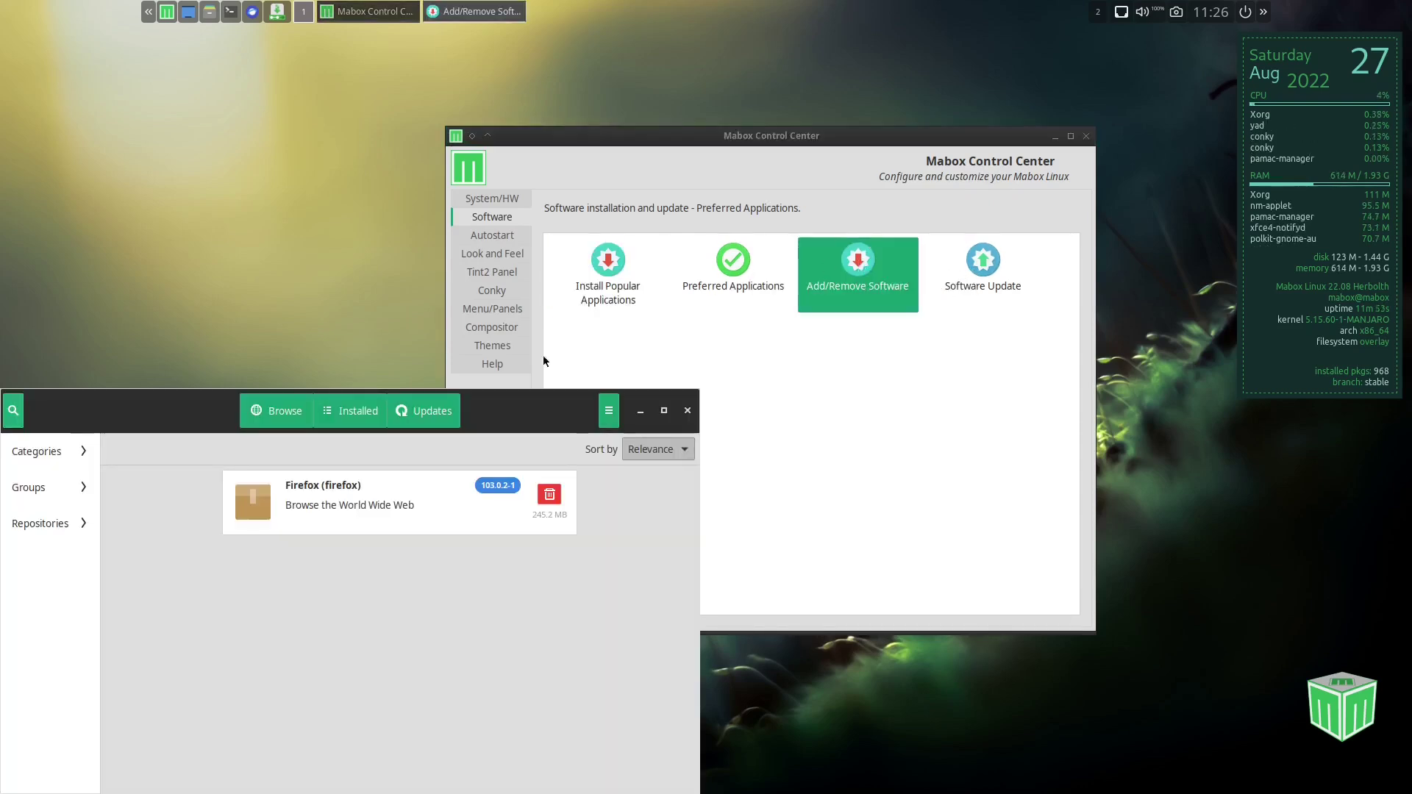
pyautogui.moveTo(169, 410); pyautogui.dragTo(297, 122)
pyautogui.click(990, 143)
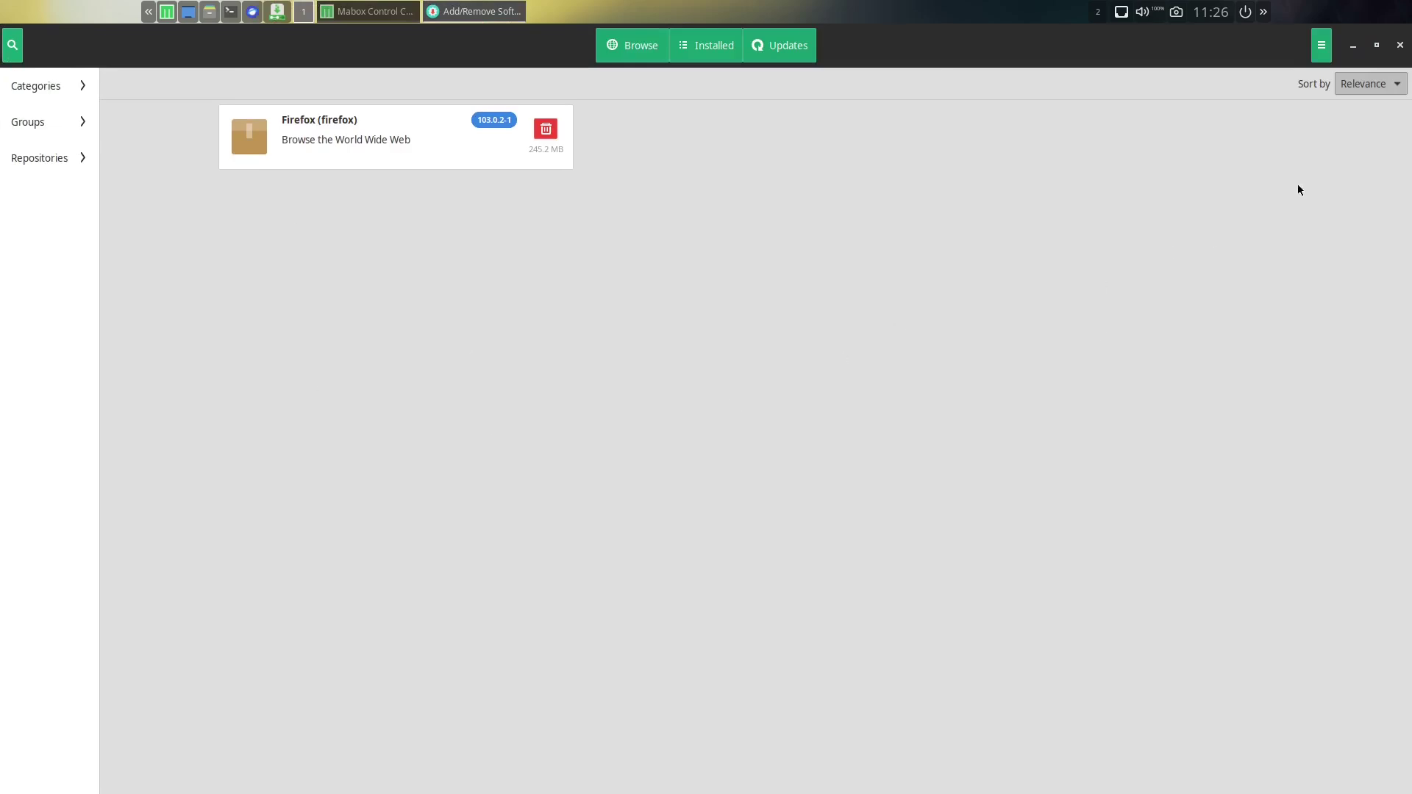
# In Pamac Preferences > Third Party, enable AUR support and Check for updates
pyautogui.click(1323, 47)
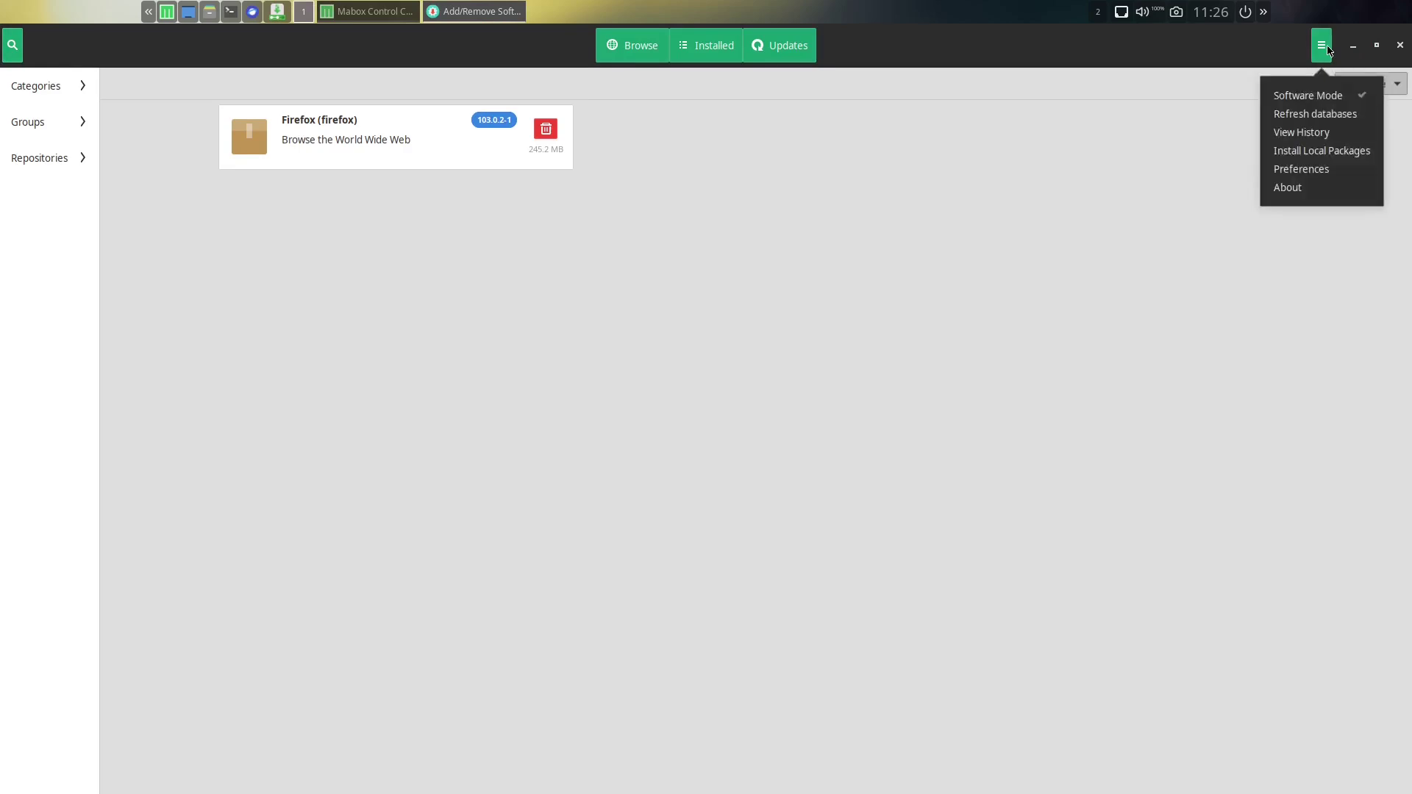
pyautogui.click(1304, 169)
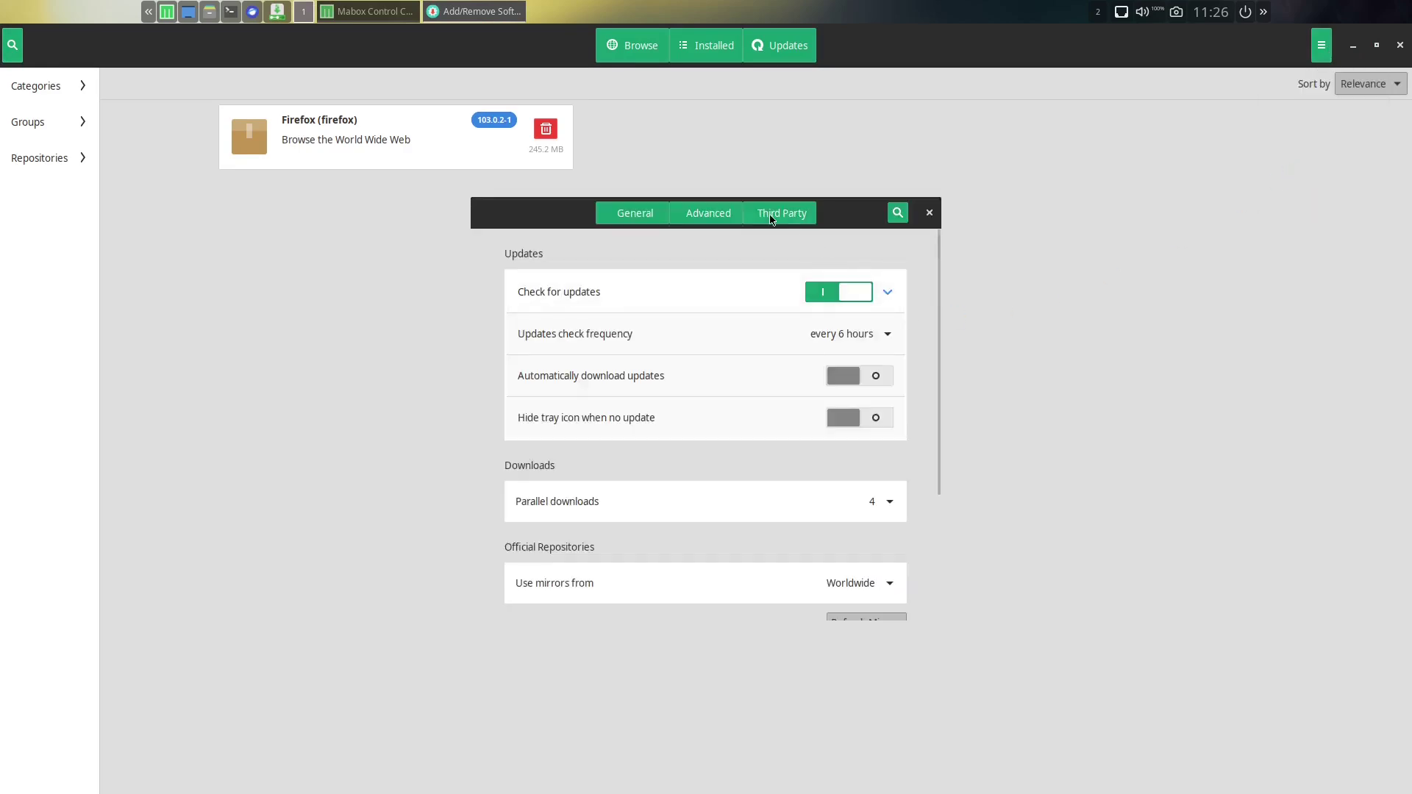
pyautogui.click(781, 213)
pyautogui.click(858, 331)
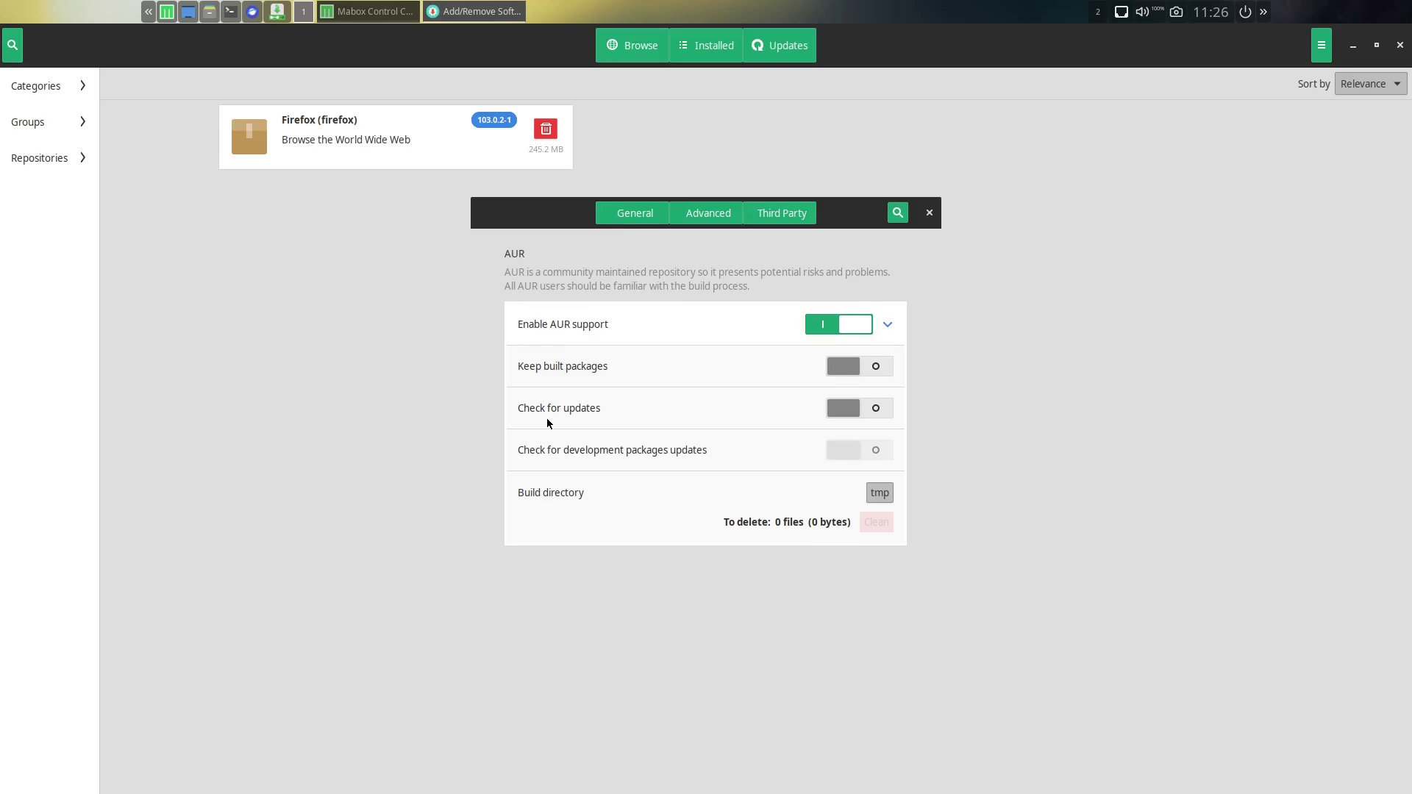
pyautogui.click(871, 412)
pyautogui.click(637, 218)
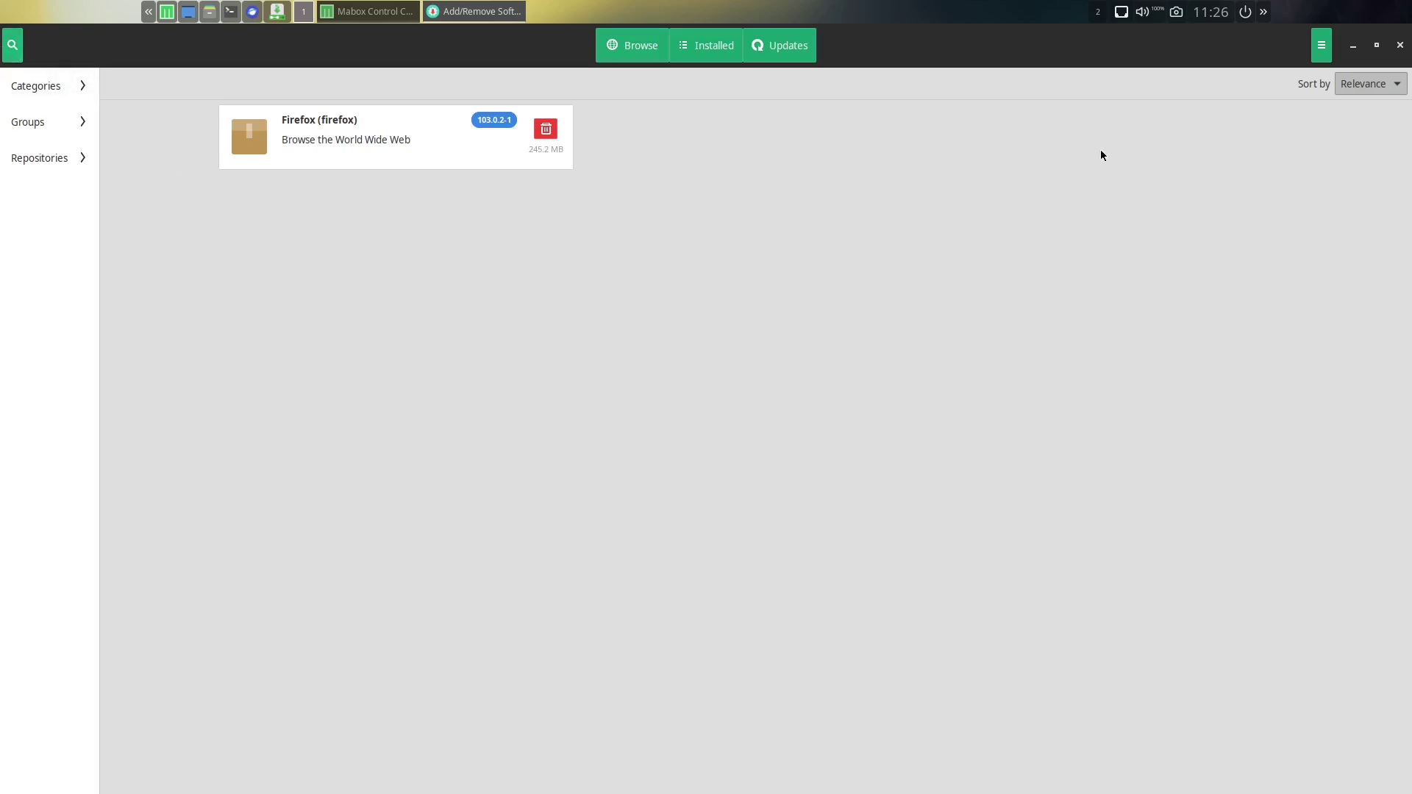
# Close Pamac, view the Autostart options, then switch to the Look and Feel page
pyautogui.click(1402, 45)
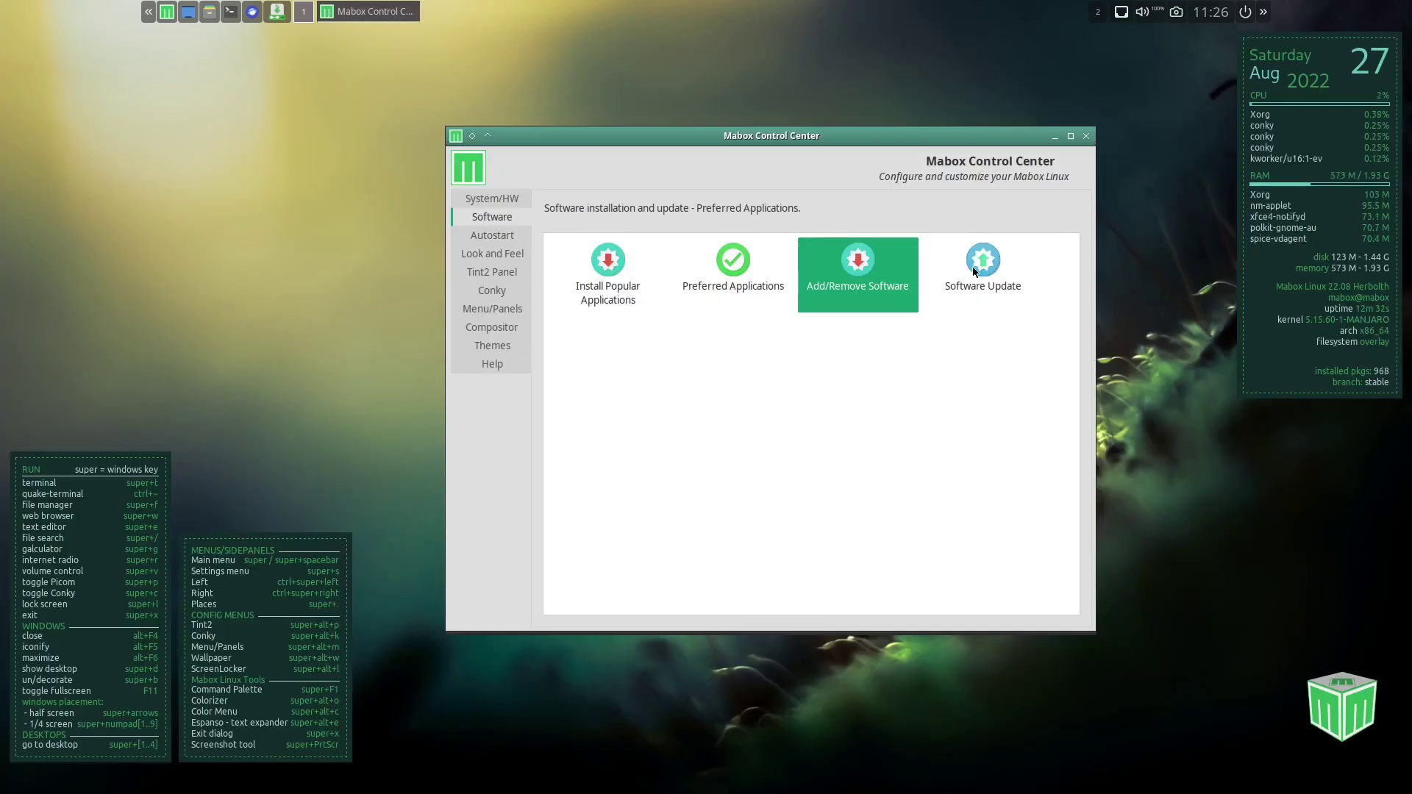
pyautogui.click(506, 236)
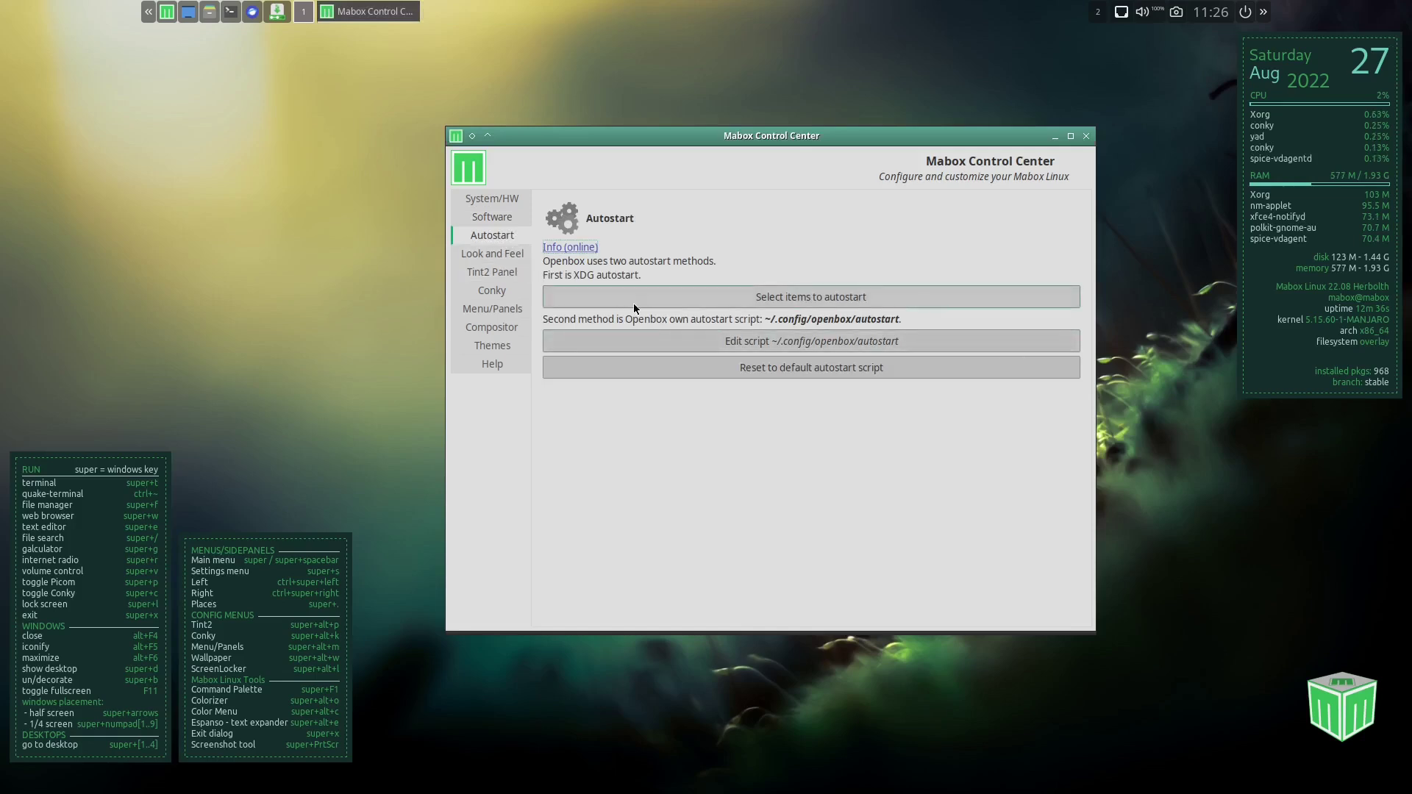
pyautogui.click(499, 259)
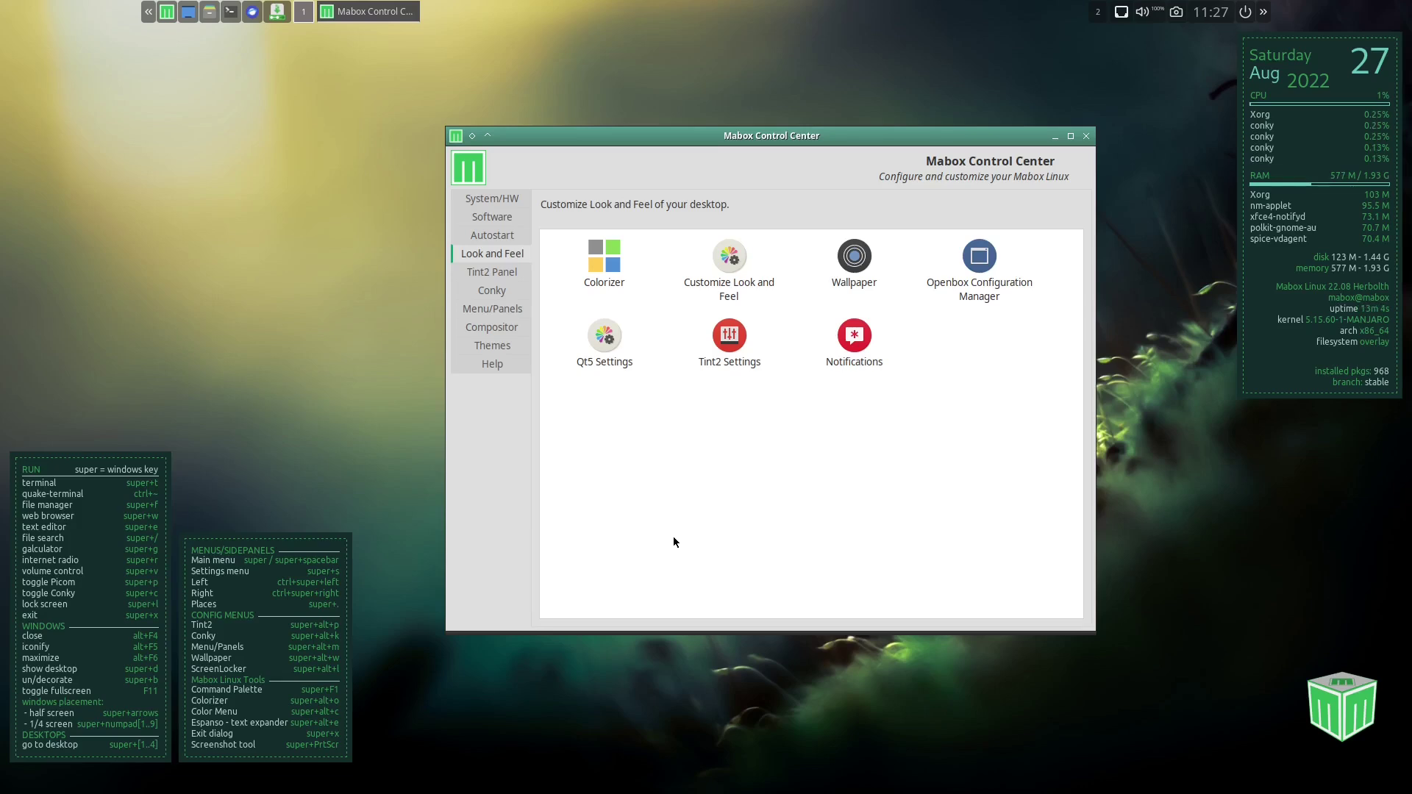
pyautogui.click(615, 260)
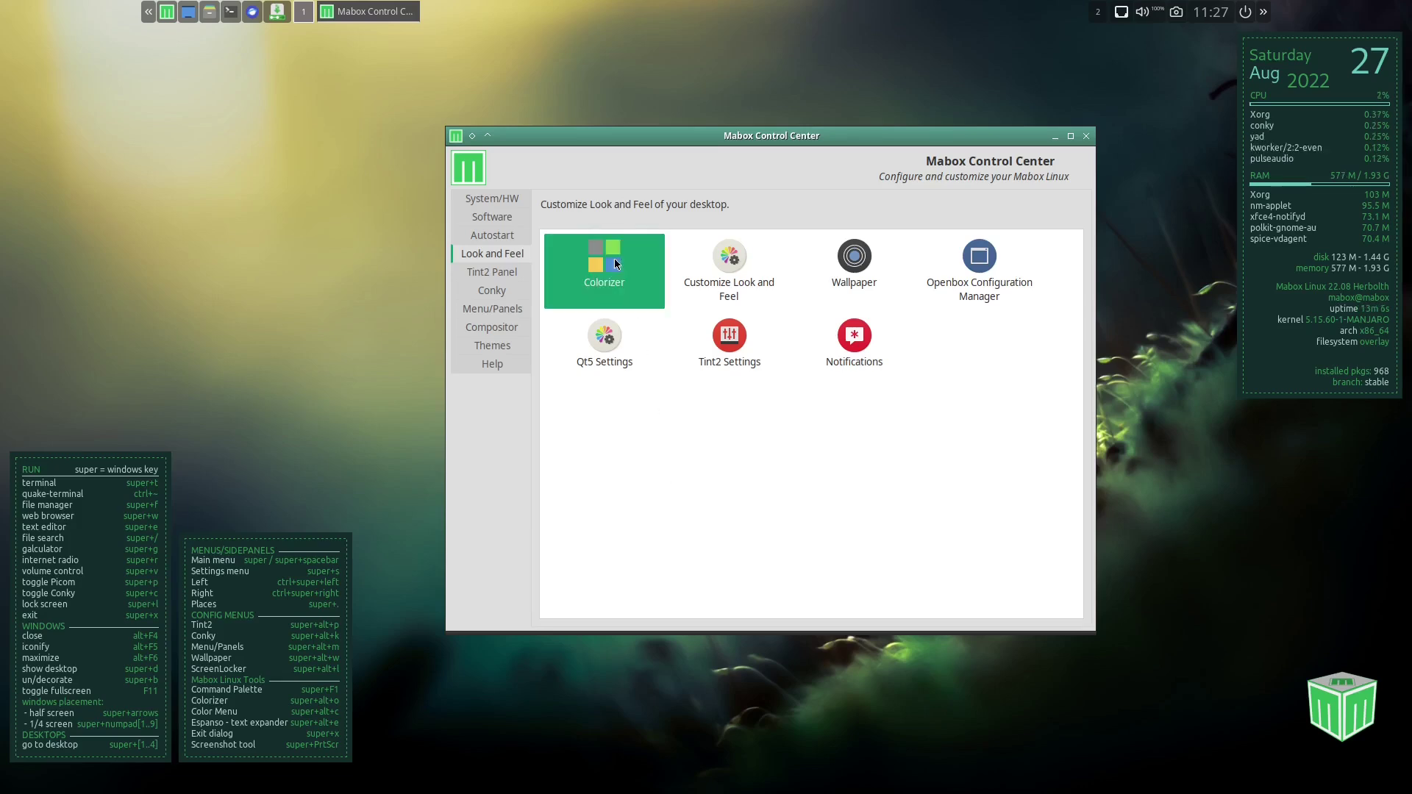
pyautogui.doubleClick(612, 255)
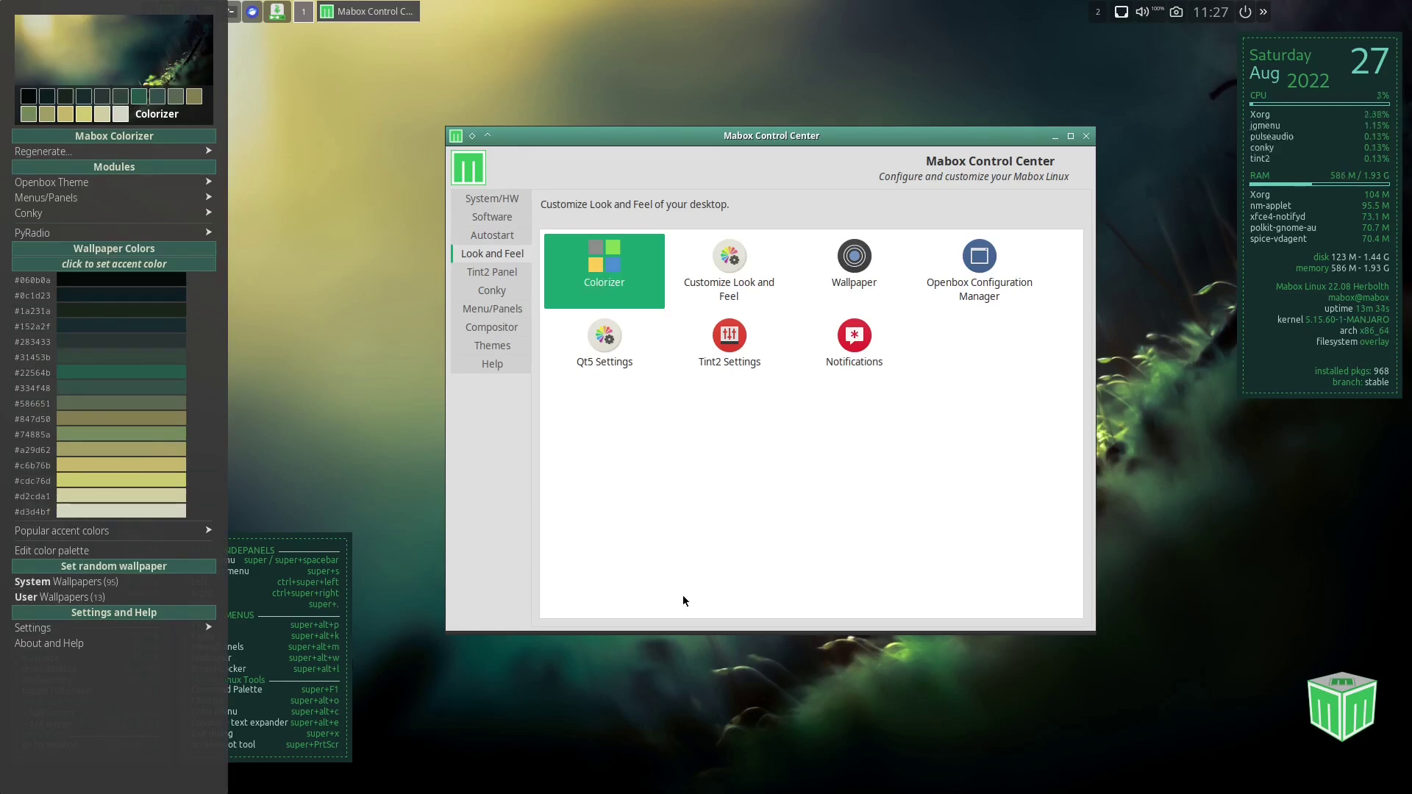
pyautogui.click(665, 689)
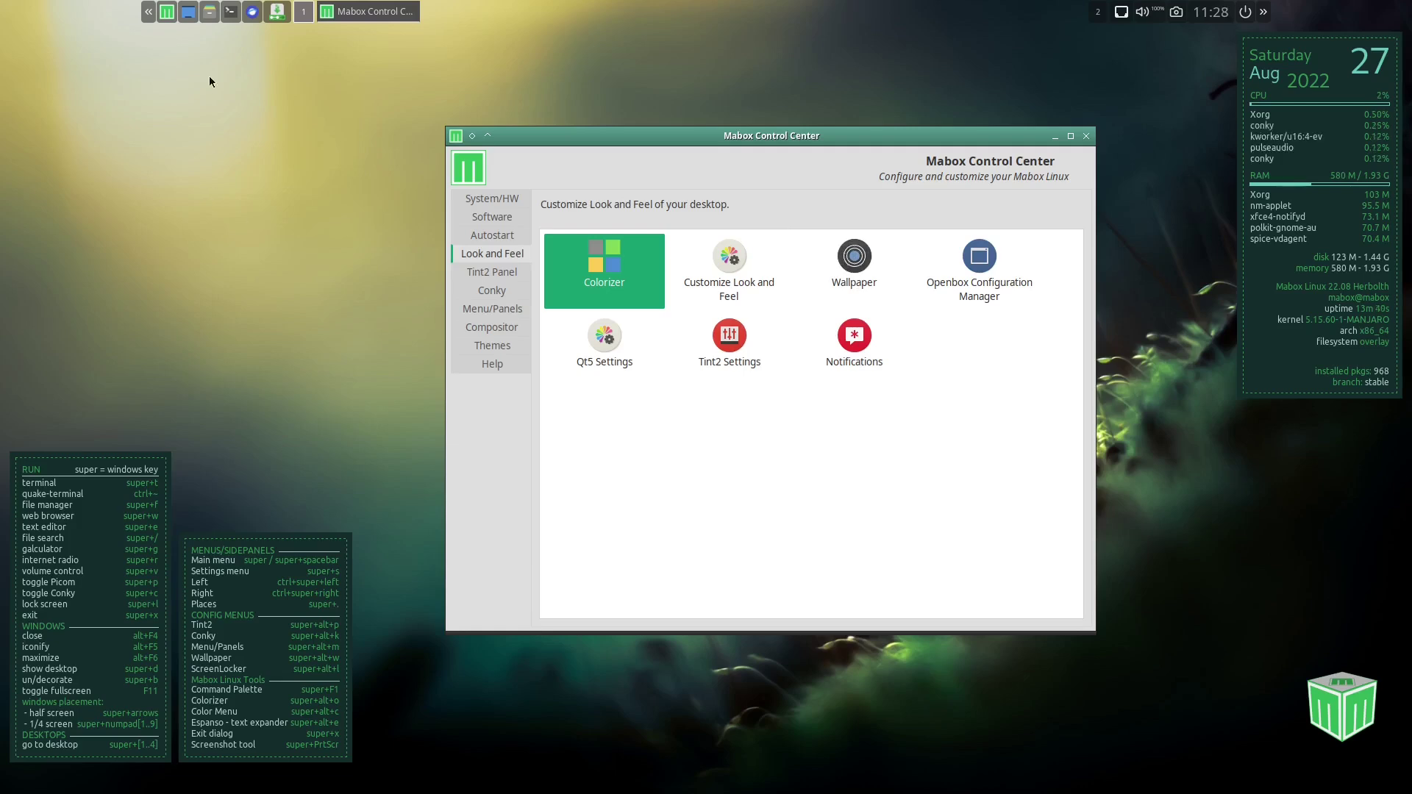
# Set the neon synthwave mountain image as wallpaper using the left side-panel wallpaper picker
pyautogui.click(144, 9)
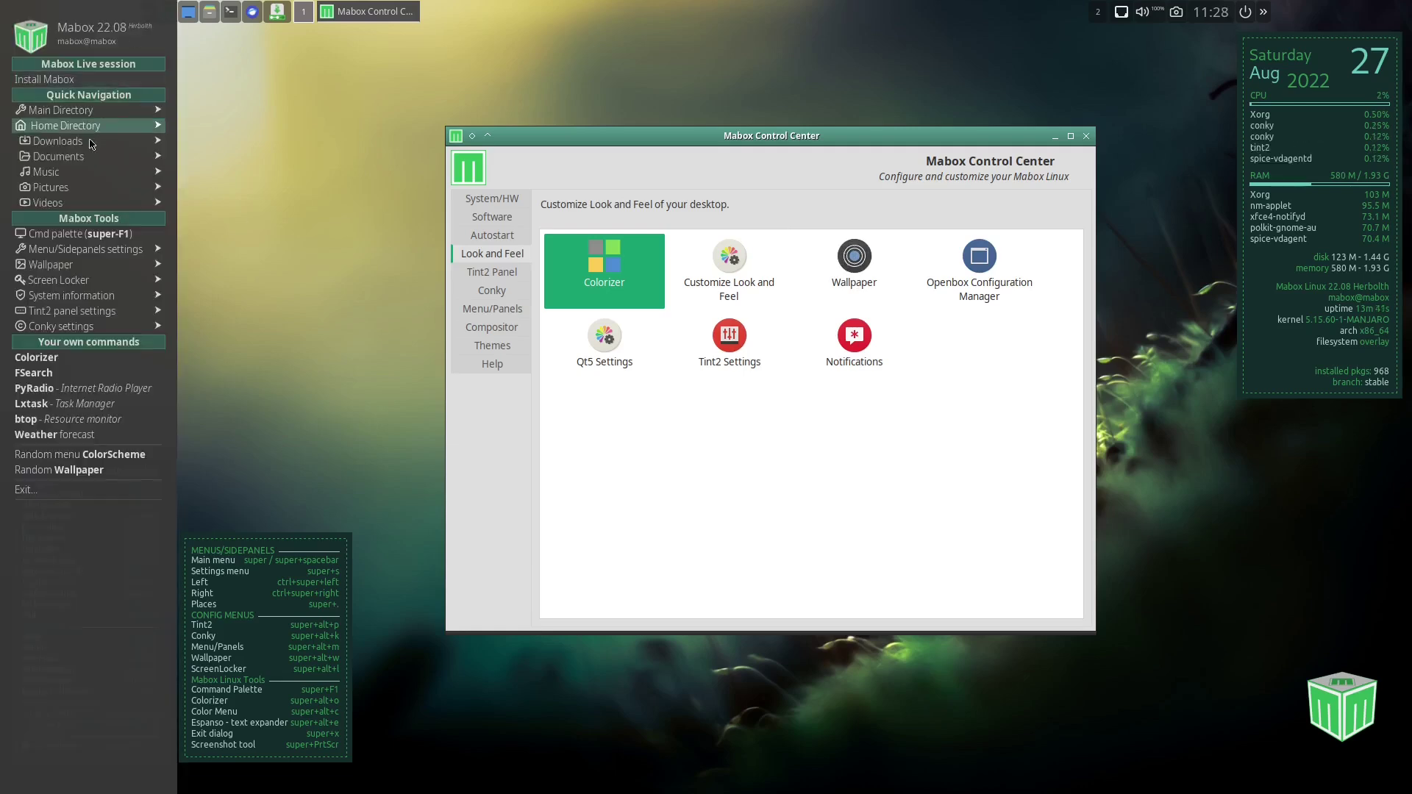
pyautogui.moveTo(58, 271)
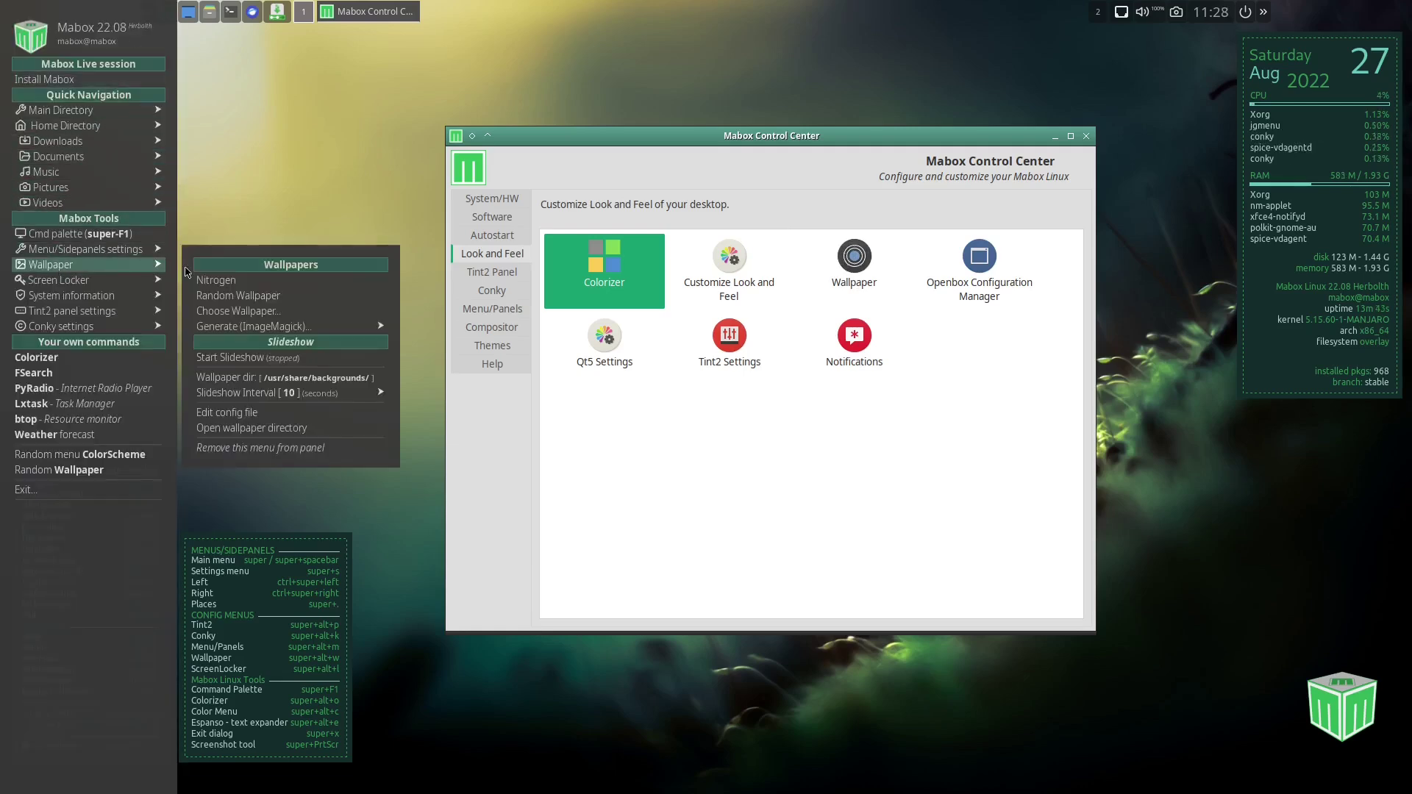
pyautogui.click(250, 312)
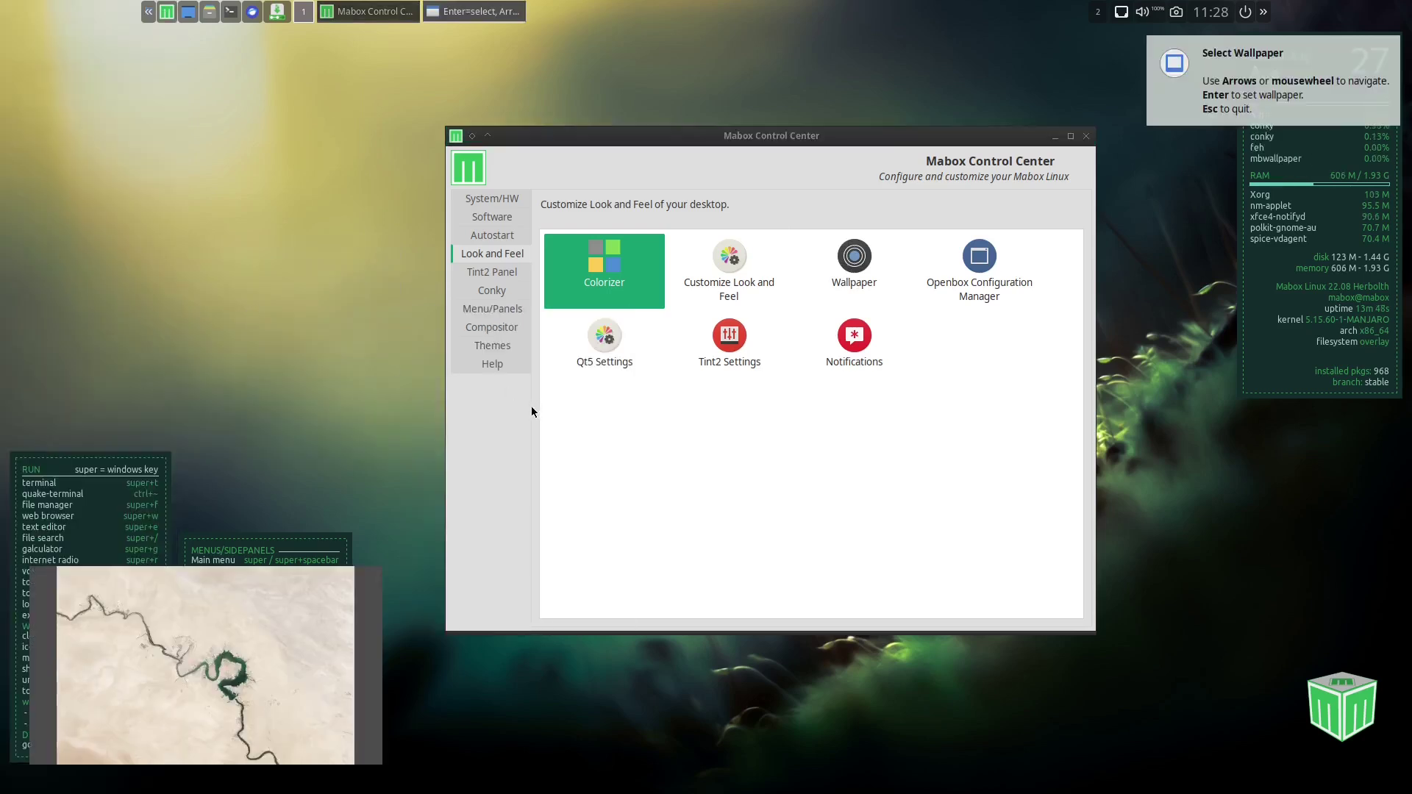
pyautogui.press('Right')
pyautogui.press('Right')
pyautogui.press('Right')
pyautogui.press('Right')
pyautogui.press('Right')
pyautogui.press('Right')
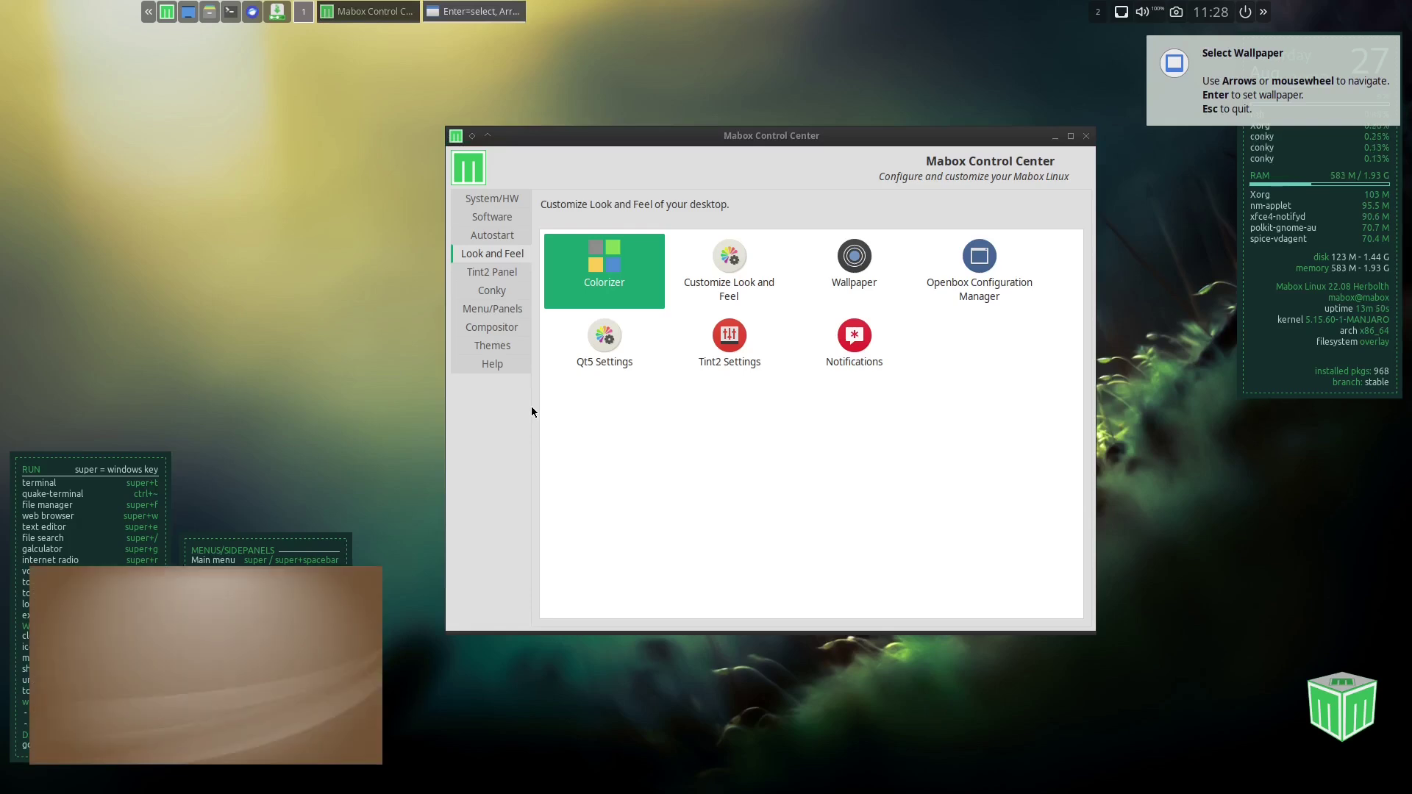
pyautogui.press('Right')
pyautogui.press('Right')
pyautogui.press('Right')
pyautogui.press('Right')
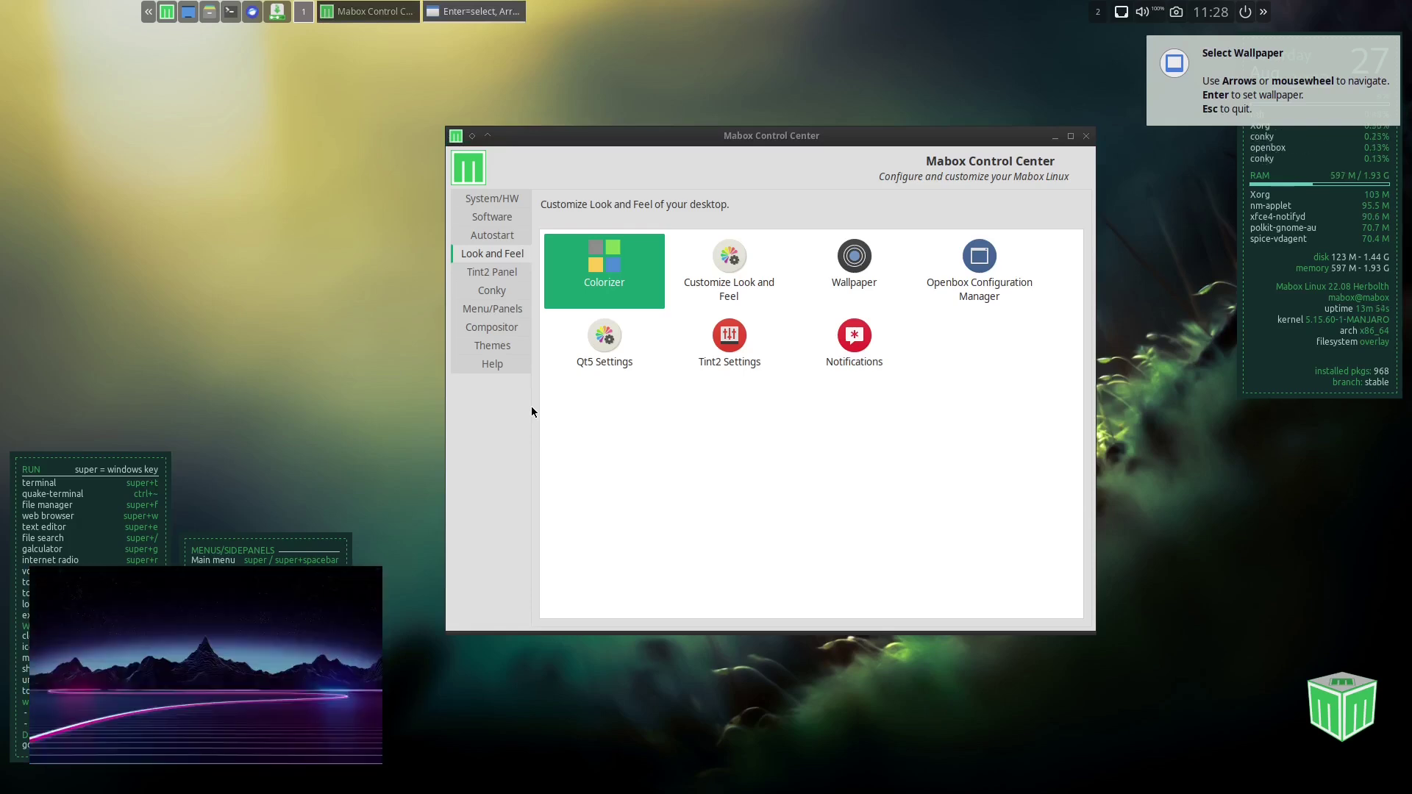
pyautogui.press('Return')
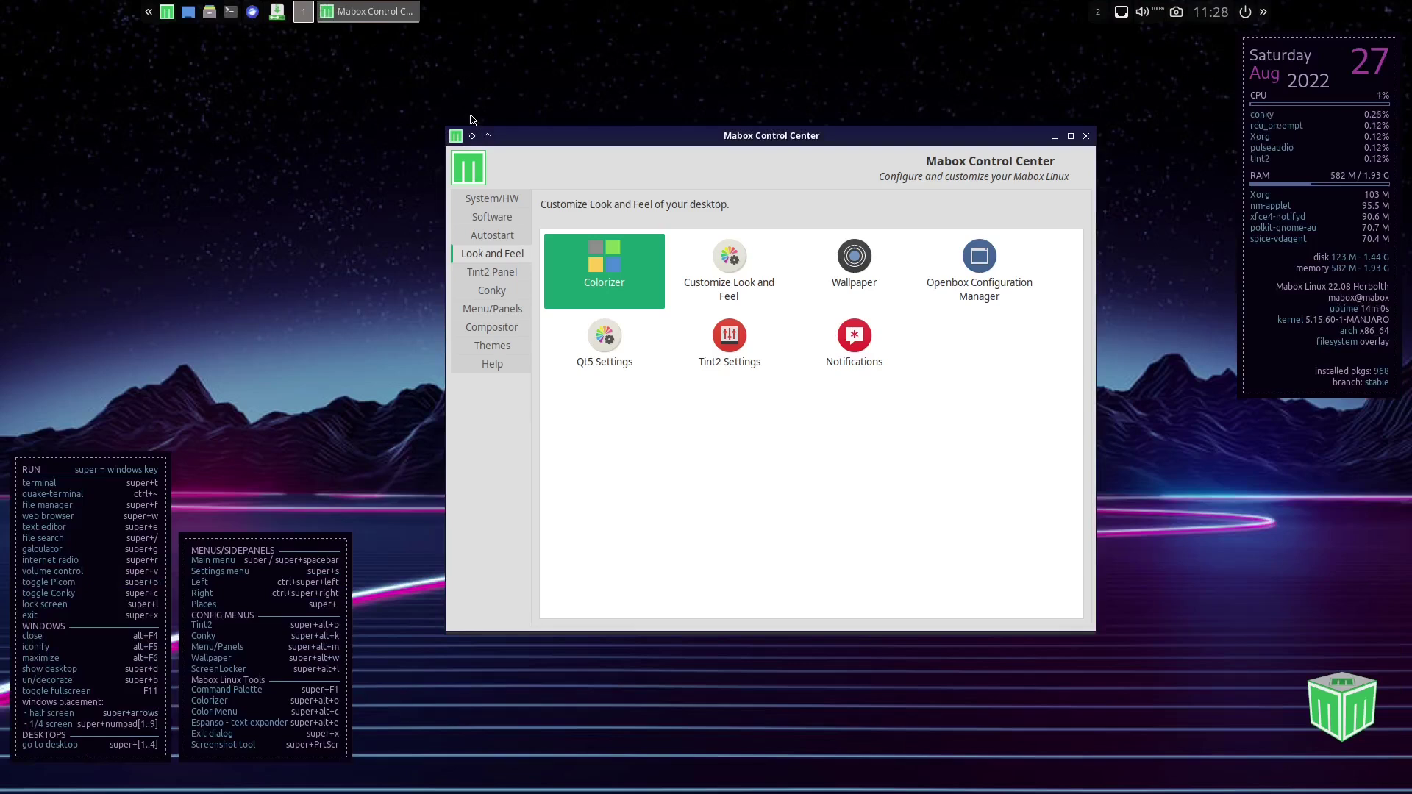
# Move Control Center to the lower right and reopen Colorizer with its Regenerate options
pyautogui.click(627, 286)
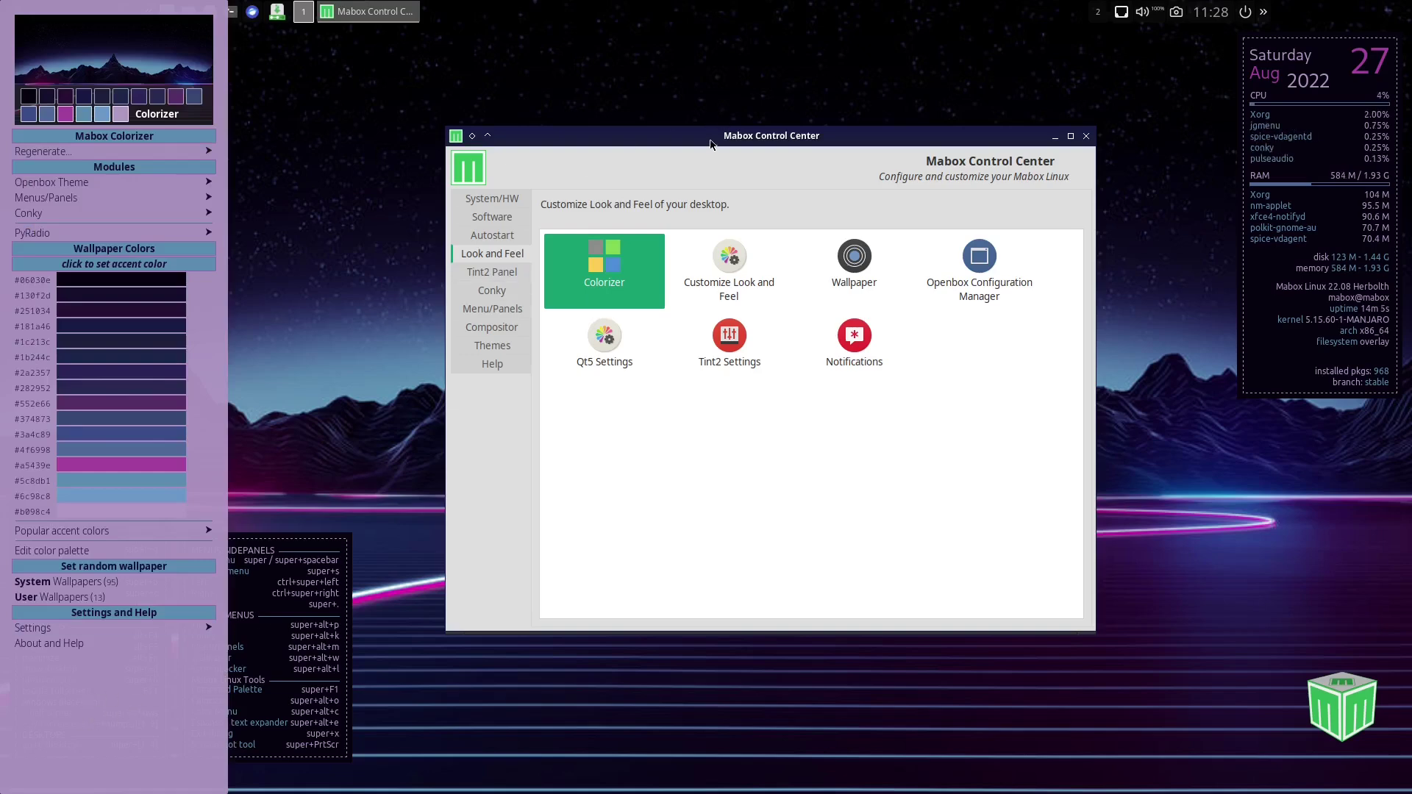
pyautogui.click(821, 490)
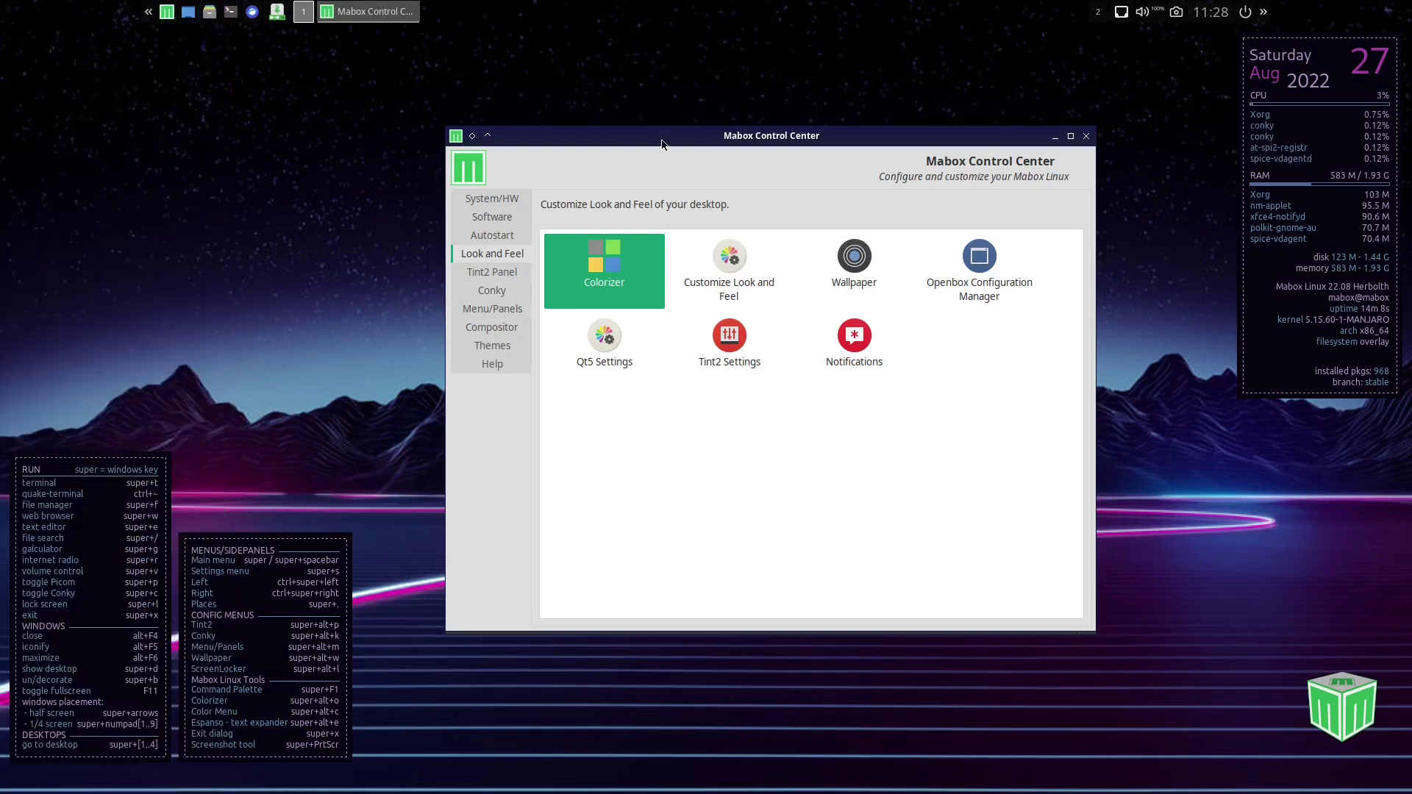
pyautogui.moveTo(666, 135); pyautogui.dragTo(834, 598)
pyautogui.click(779, 713)
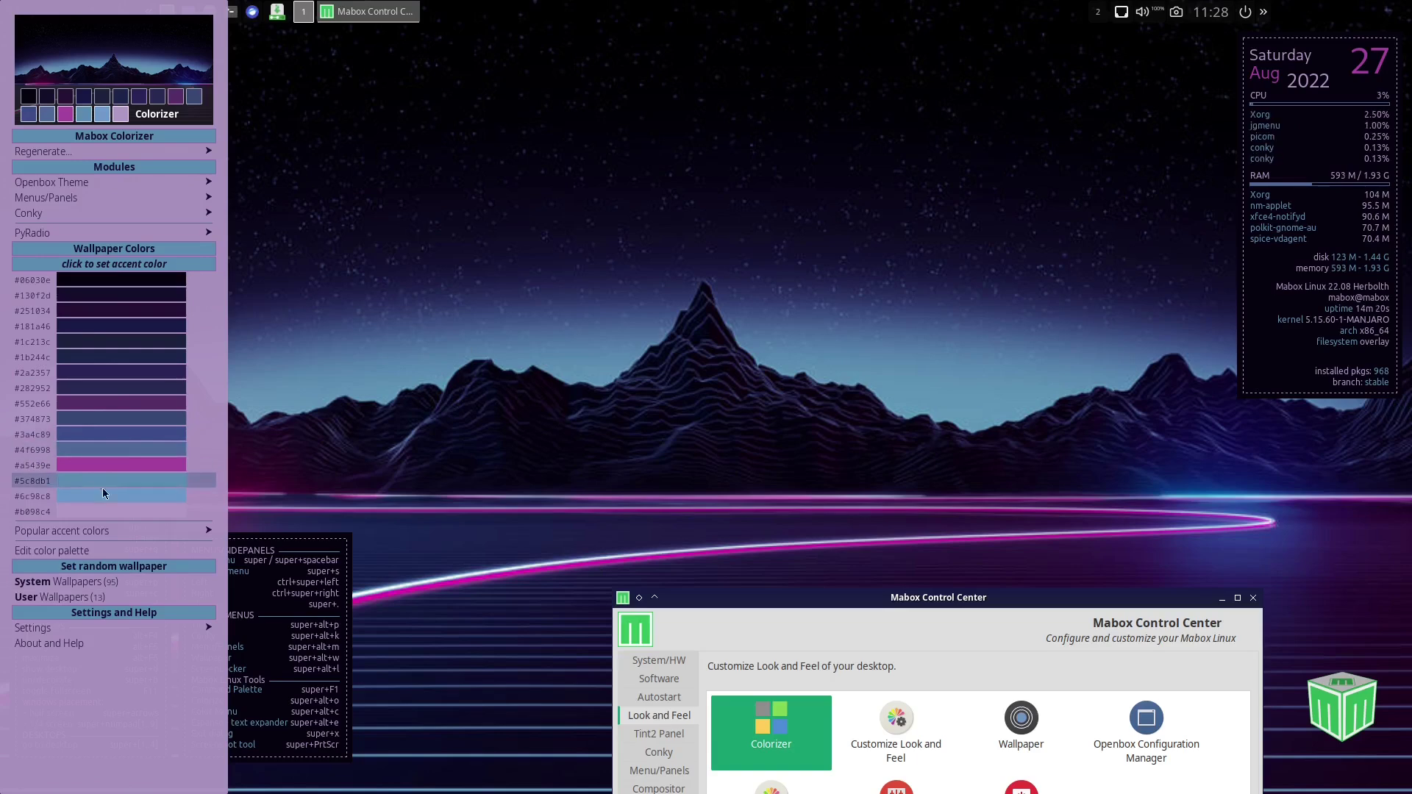
pyautogui.moveTo(151, 151)
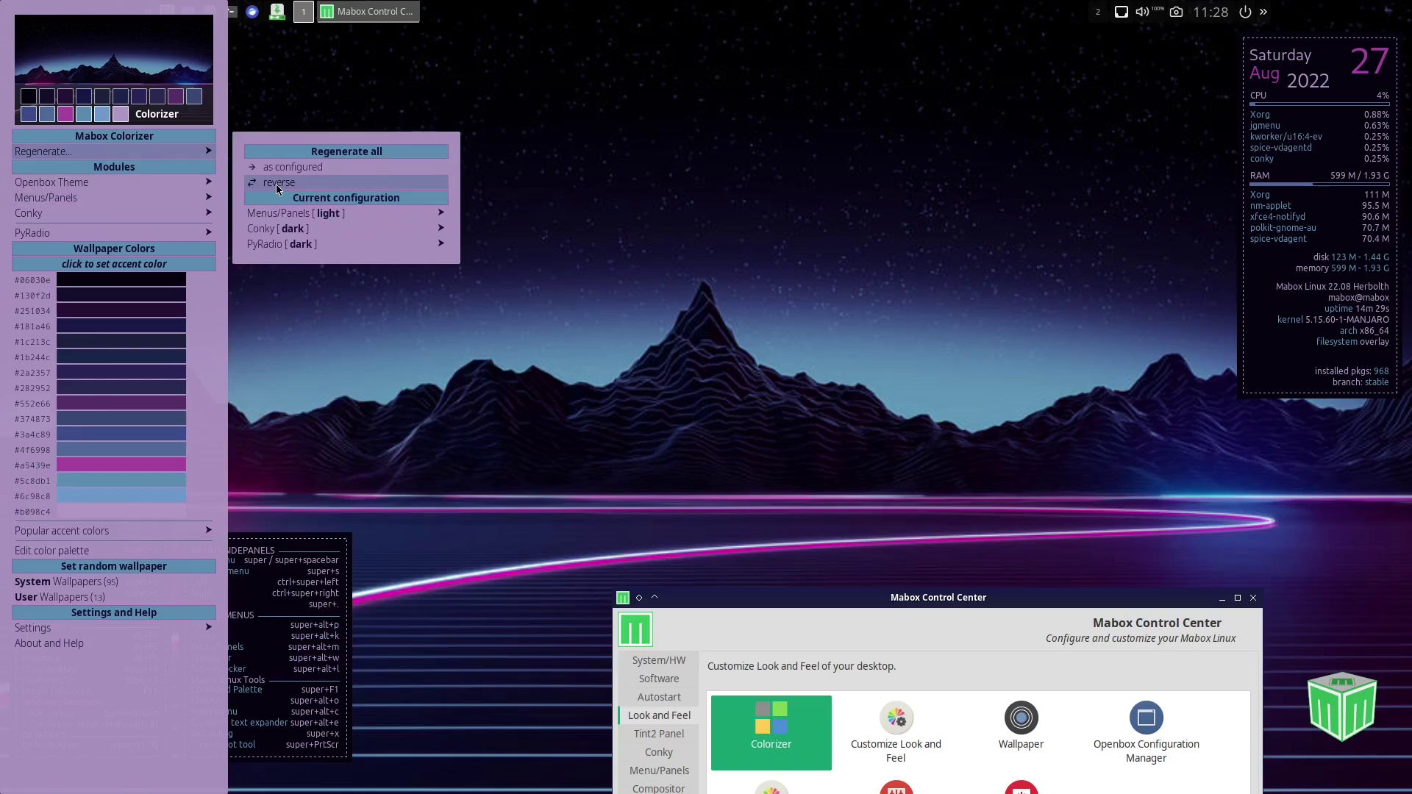
# Regenerate the theme colours reversed, then back as configured
pyautogui.click(278, 184)
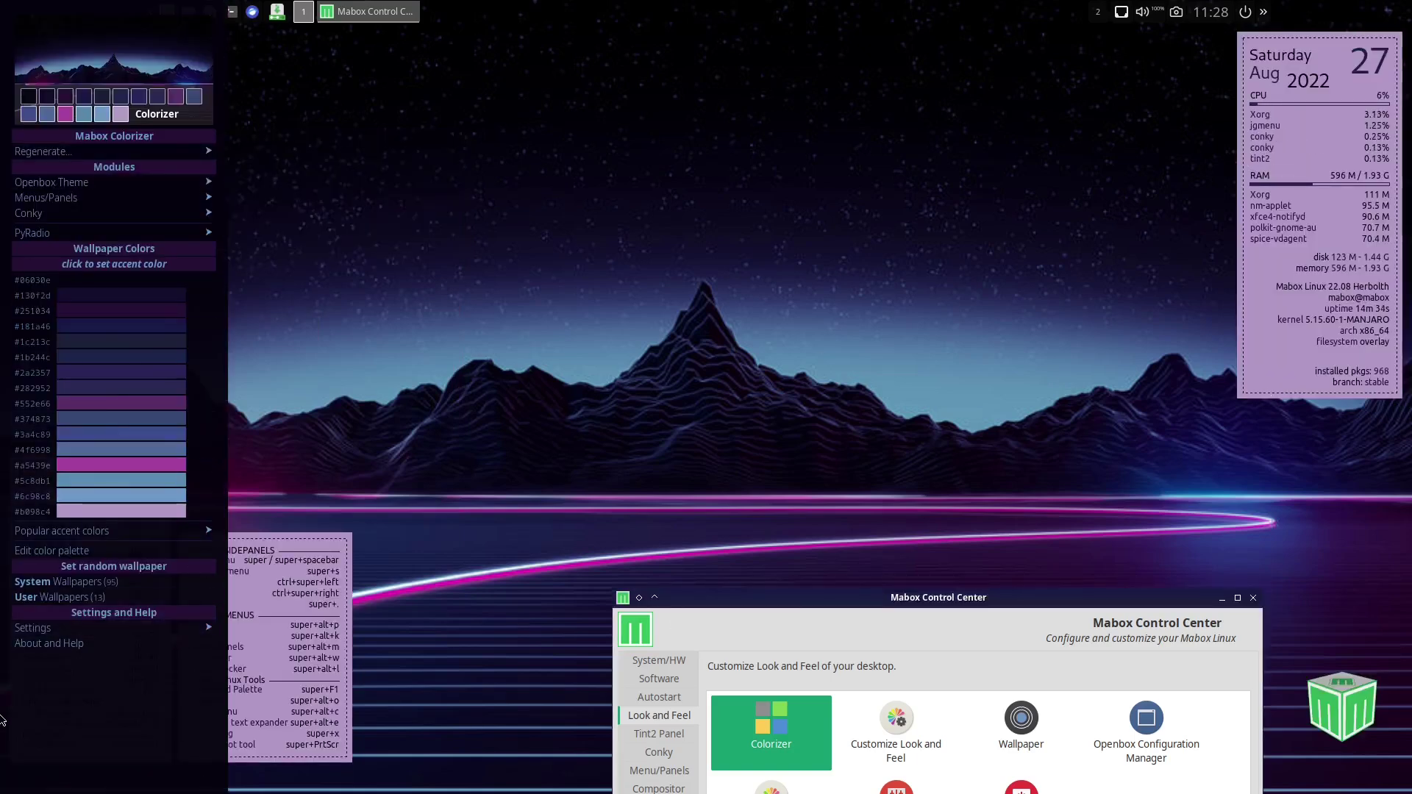
pyautogui.moveTo(100, 151)
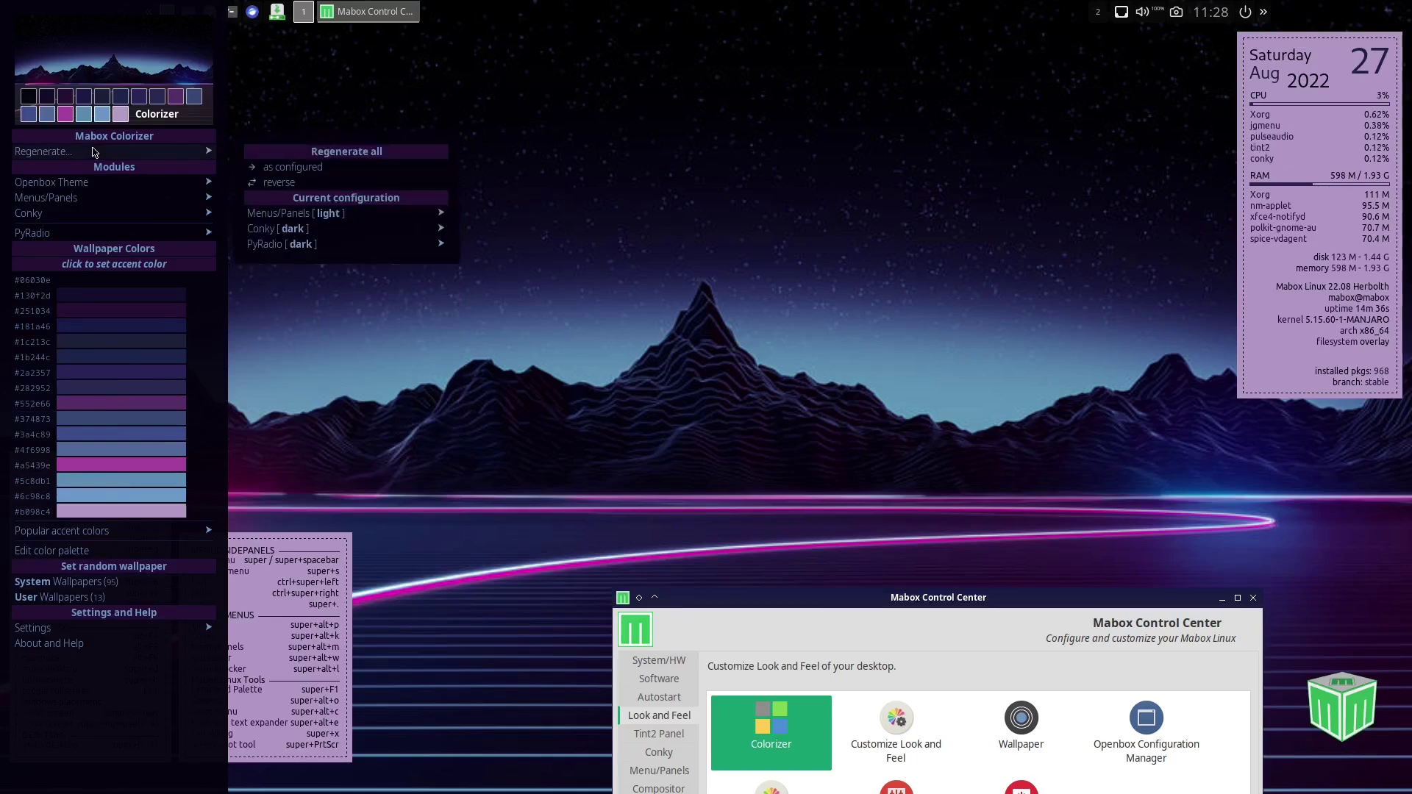
pyautogui.click(291, 170)
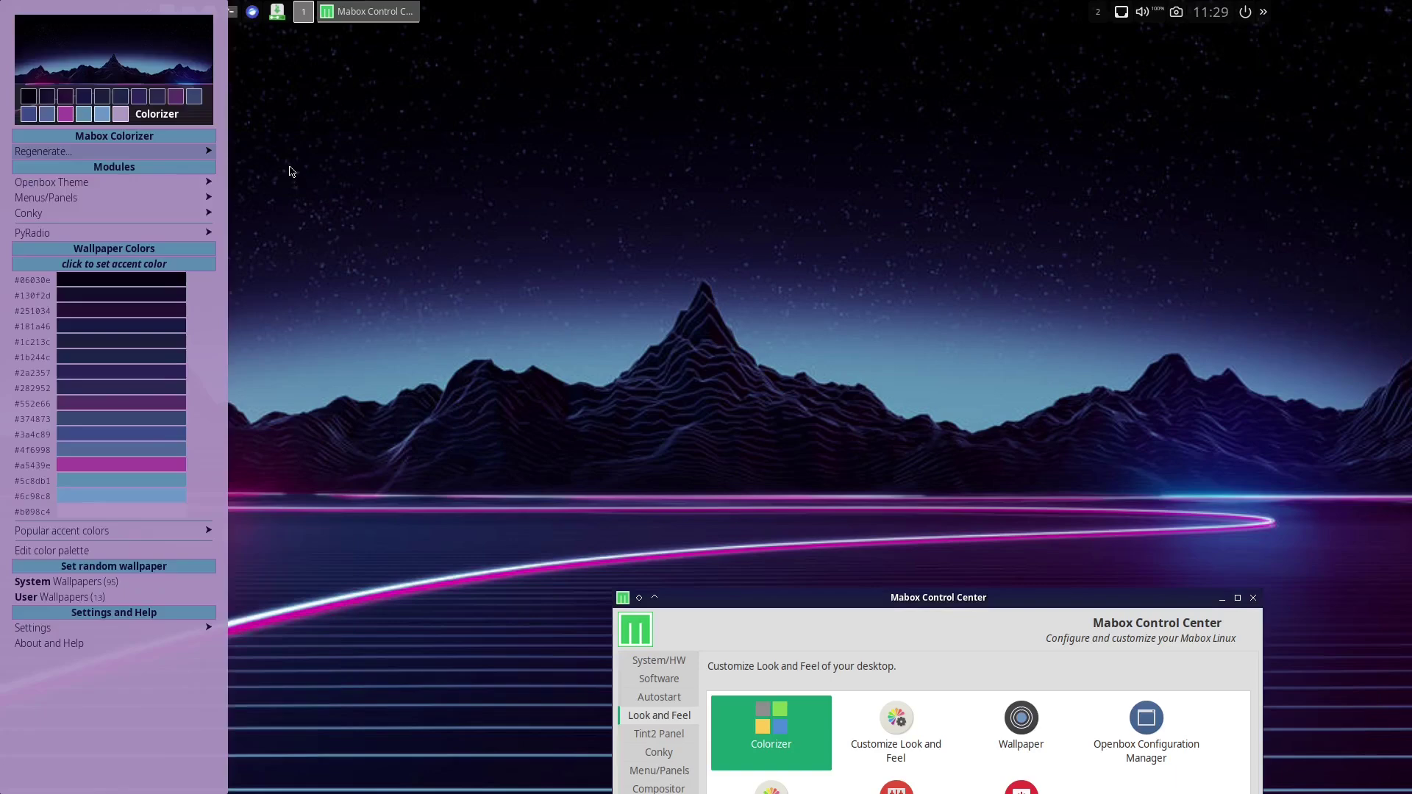
# Colorize menus and panels with a dark background, then view Conky's colorize choices
pyautogui.moveTo(127, 157)
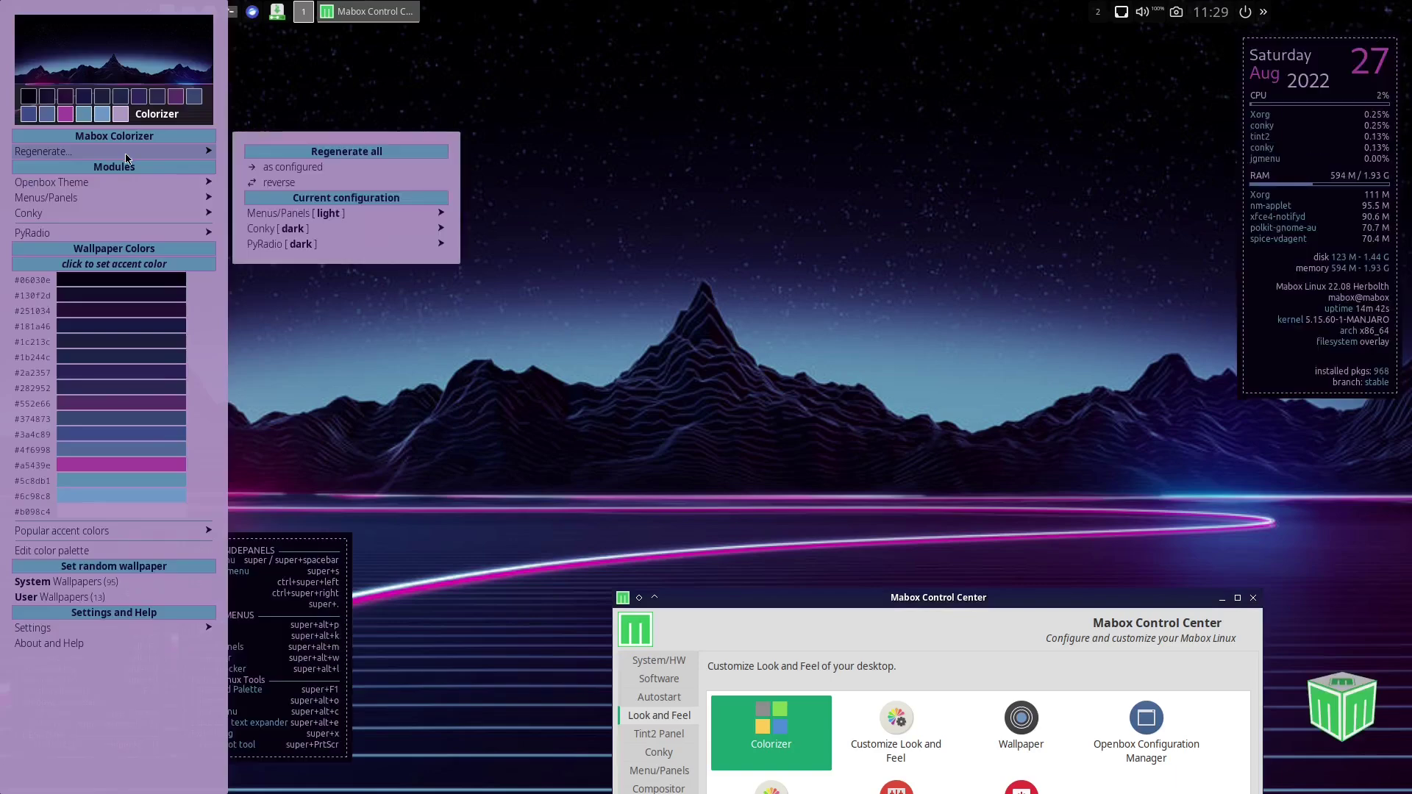
pyautogui.moveTo(329, 218)
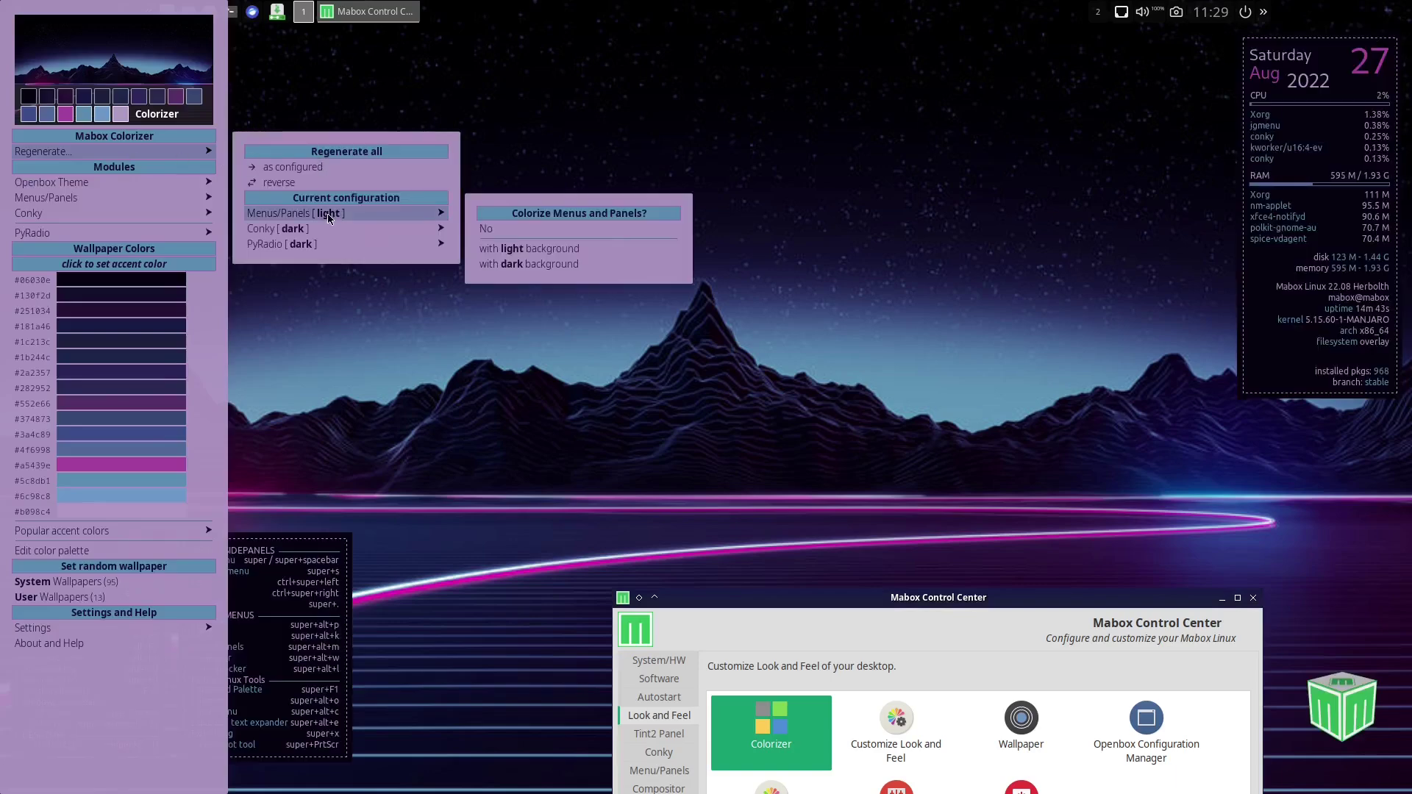
pyautogui.click(516, 264)
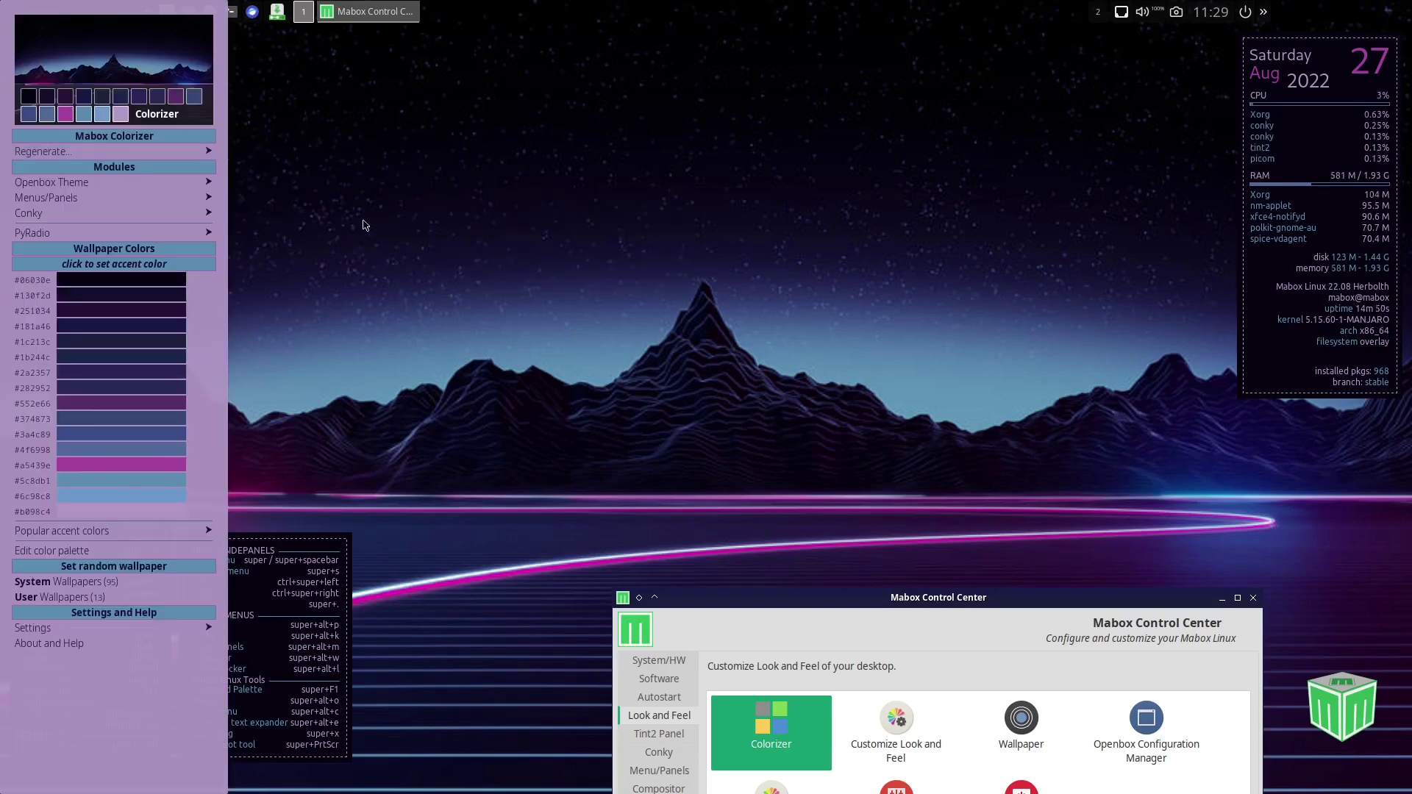
pyautogui.click(167, 151)
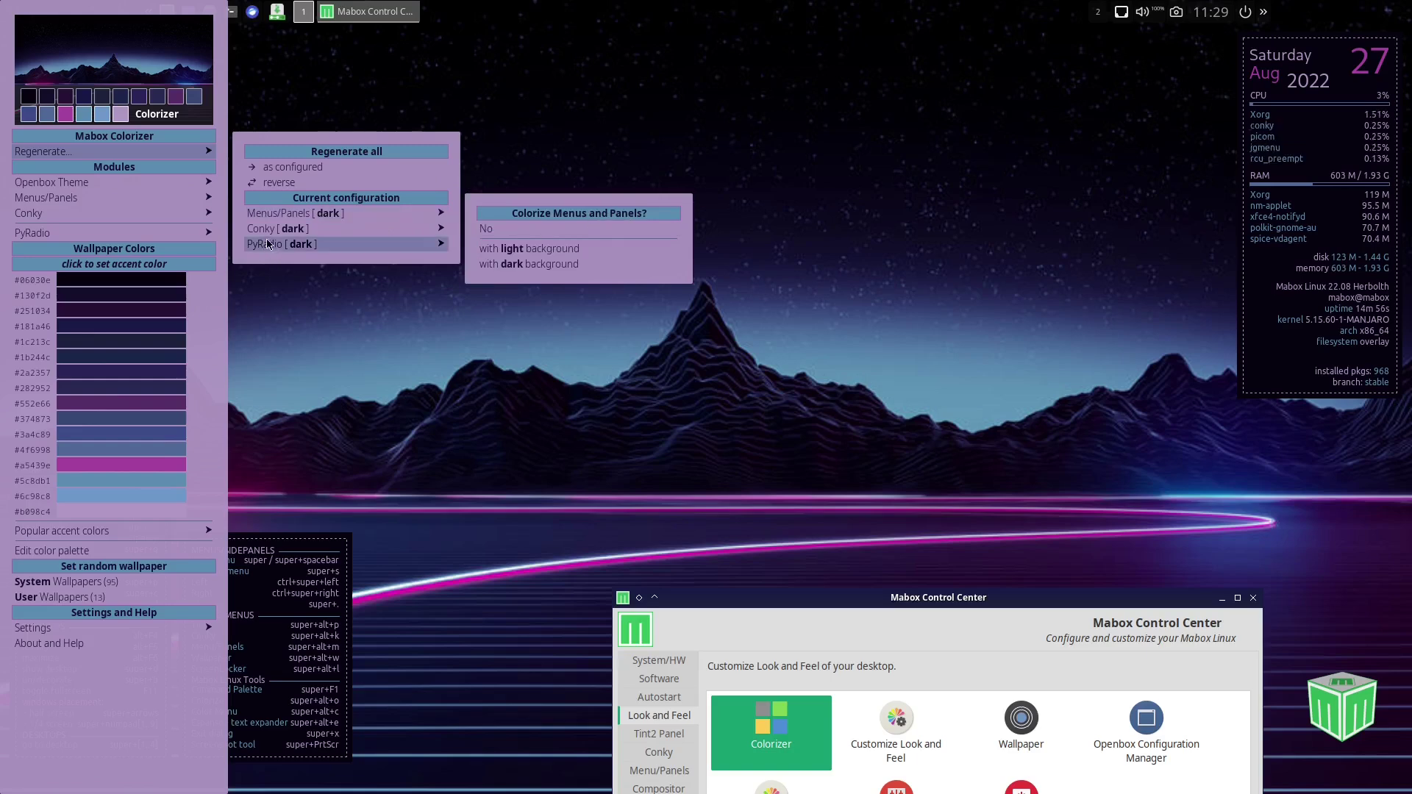
pyautogui.moveTo(268, 228)
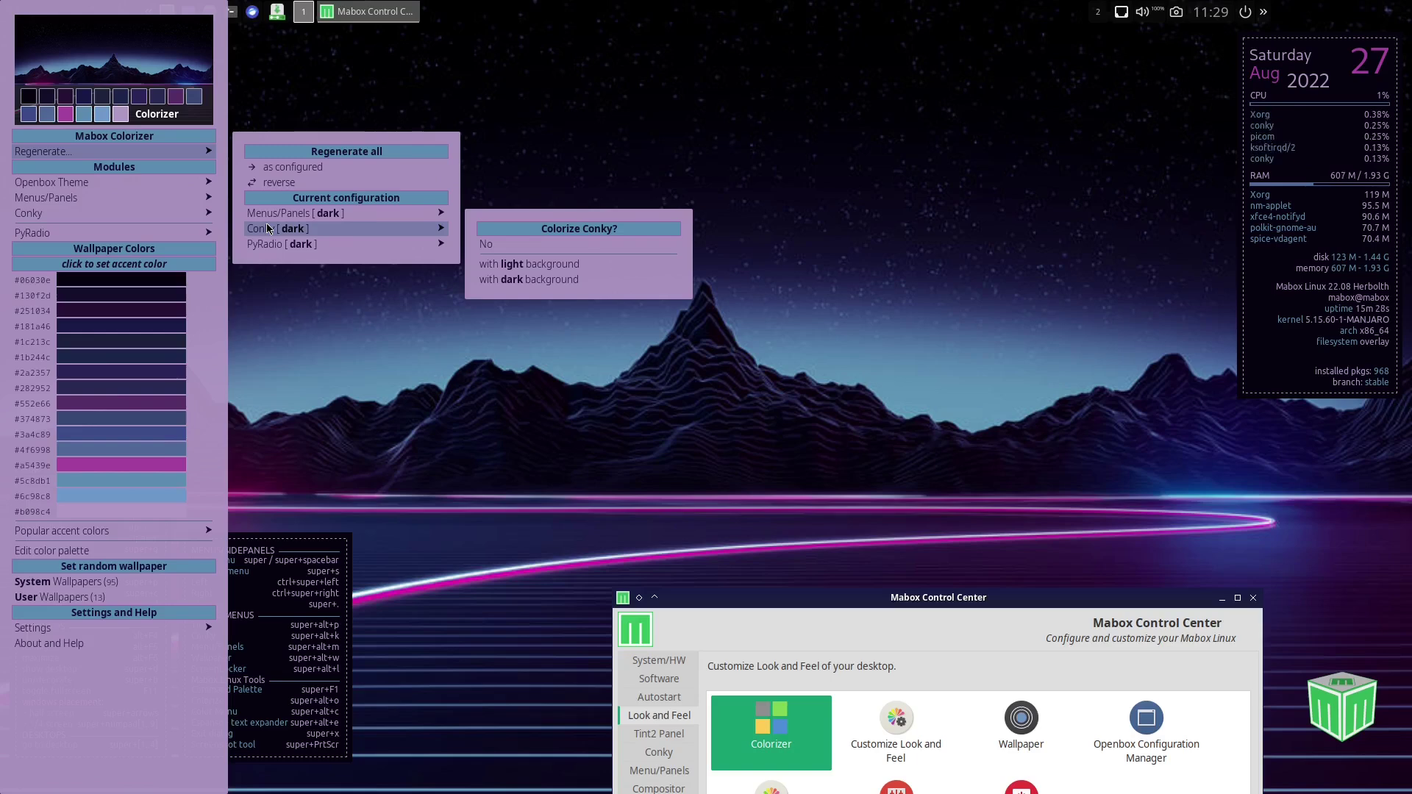
# Close the Colorizer, move Control Center up and left, and view the Tint2 Panel page
pyautogui.click(812, 245)
pyautogui.moveTo(1021, 600); pyautogui.dragTo(870, 168)
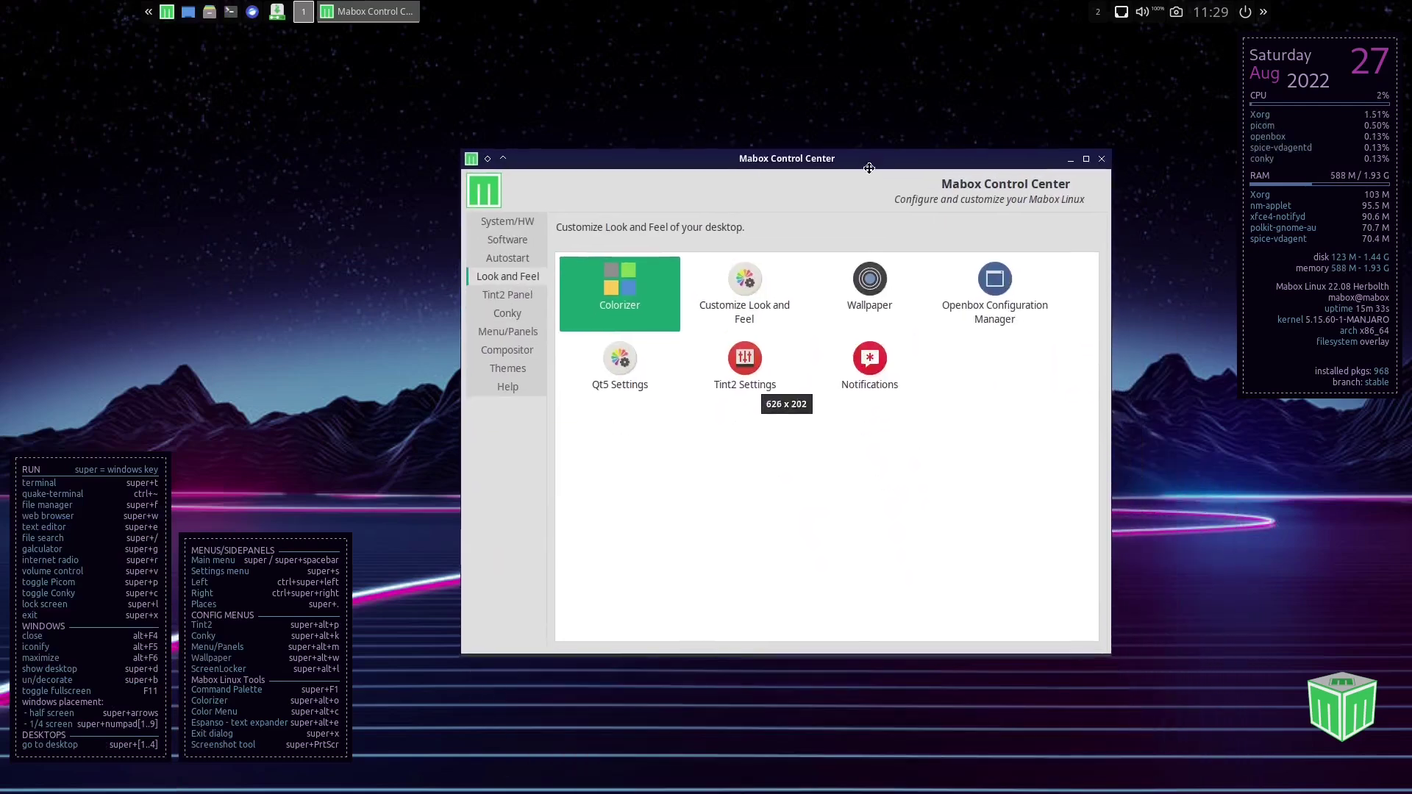
pyautogui.click(518, 296)
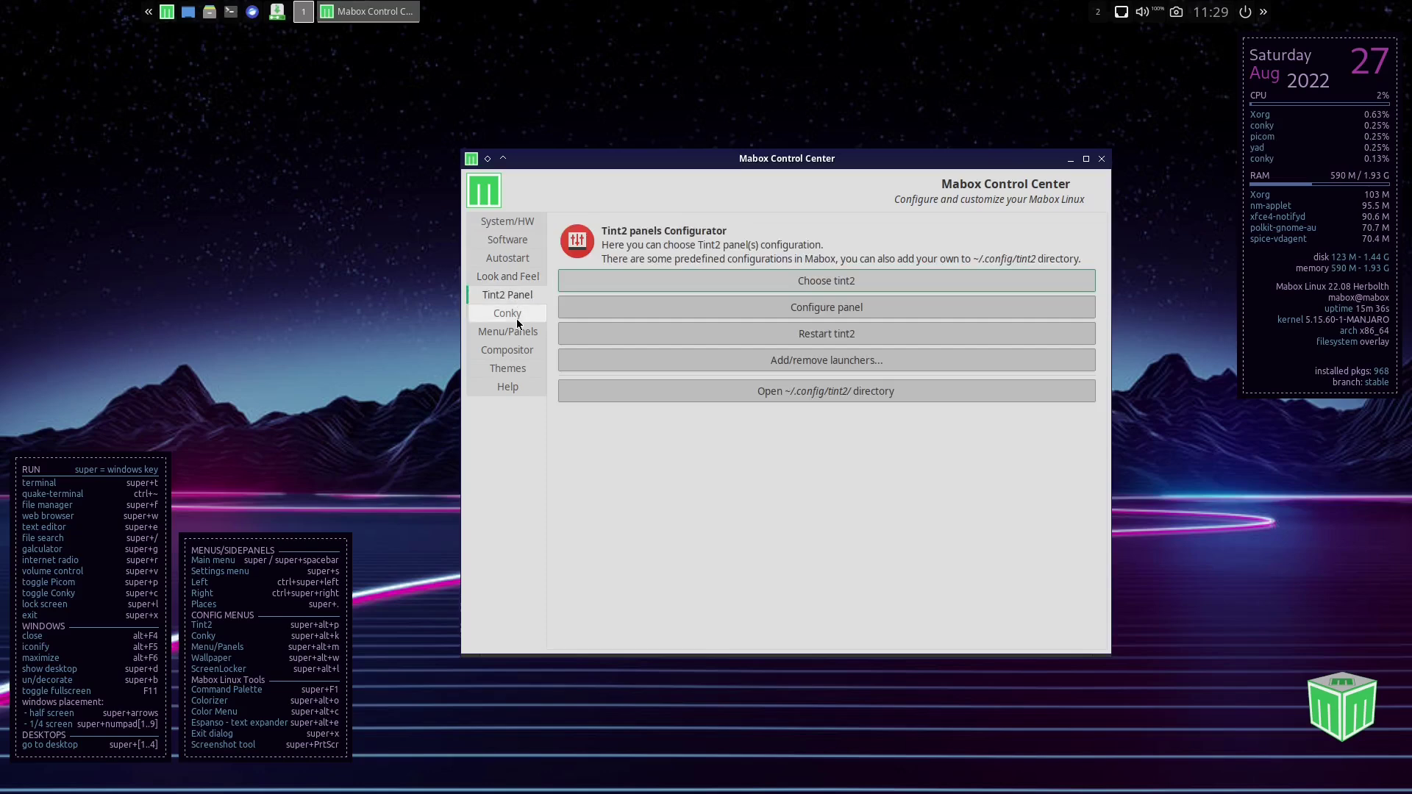
# Look through the Conky, Menu/Panels and Compositor pages, then close Control Center
pyautogui.click(516, 319)
pyautogui.click(522, 337)
pyautogui.click(521, 351)
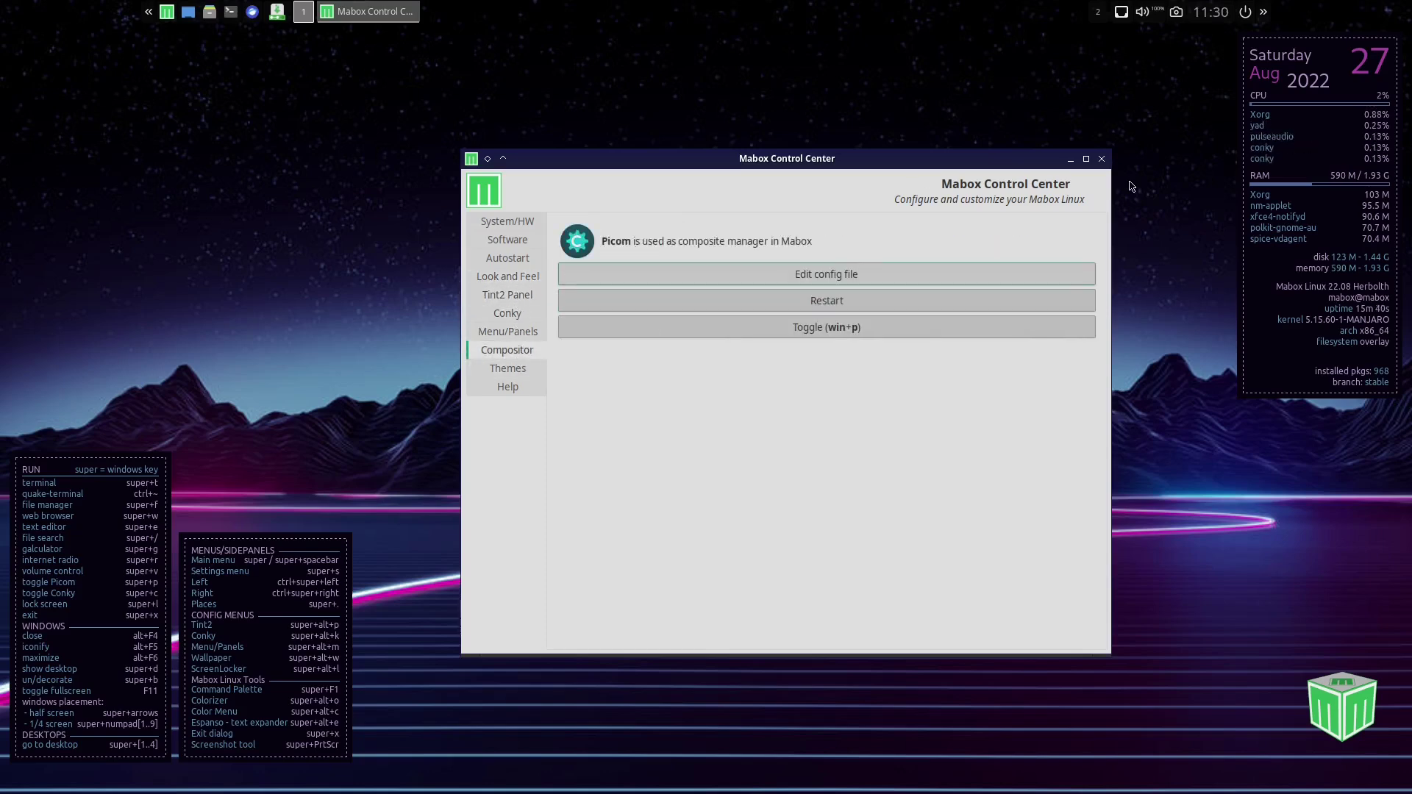
pyautogui.click(1104, 160)
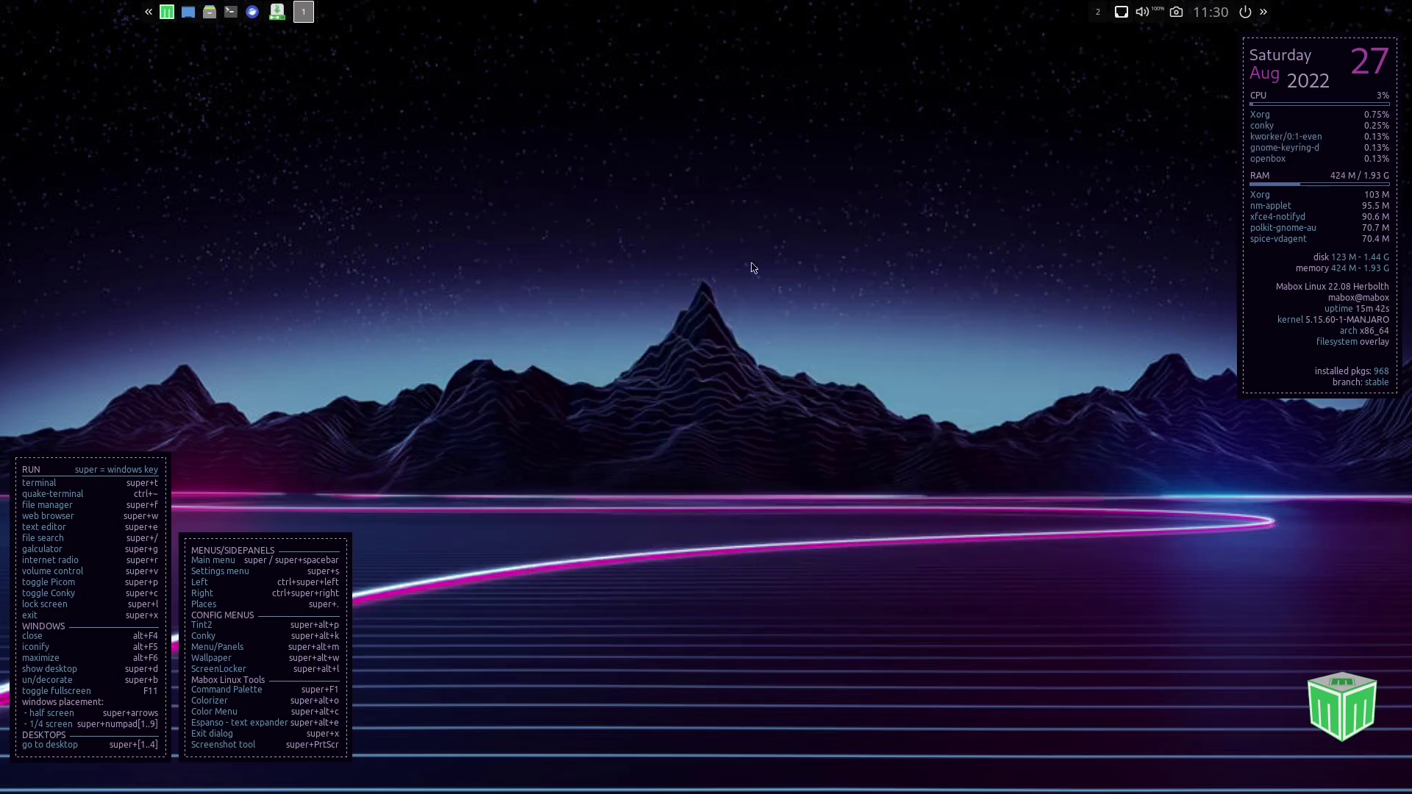
# Browse the right panel's System and Hardware entries, then launch the Screenshot Tool from it
pyautogui.click(1264, 13)
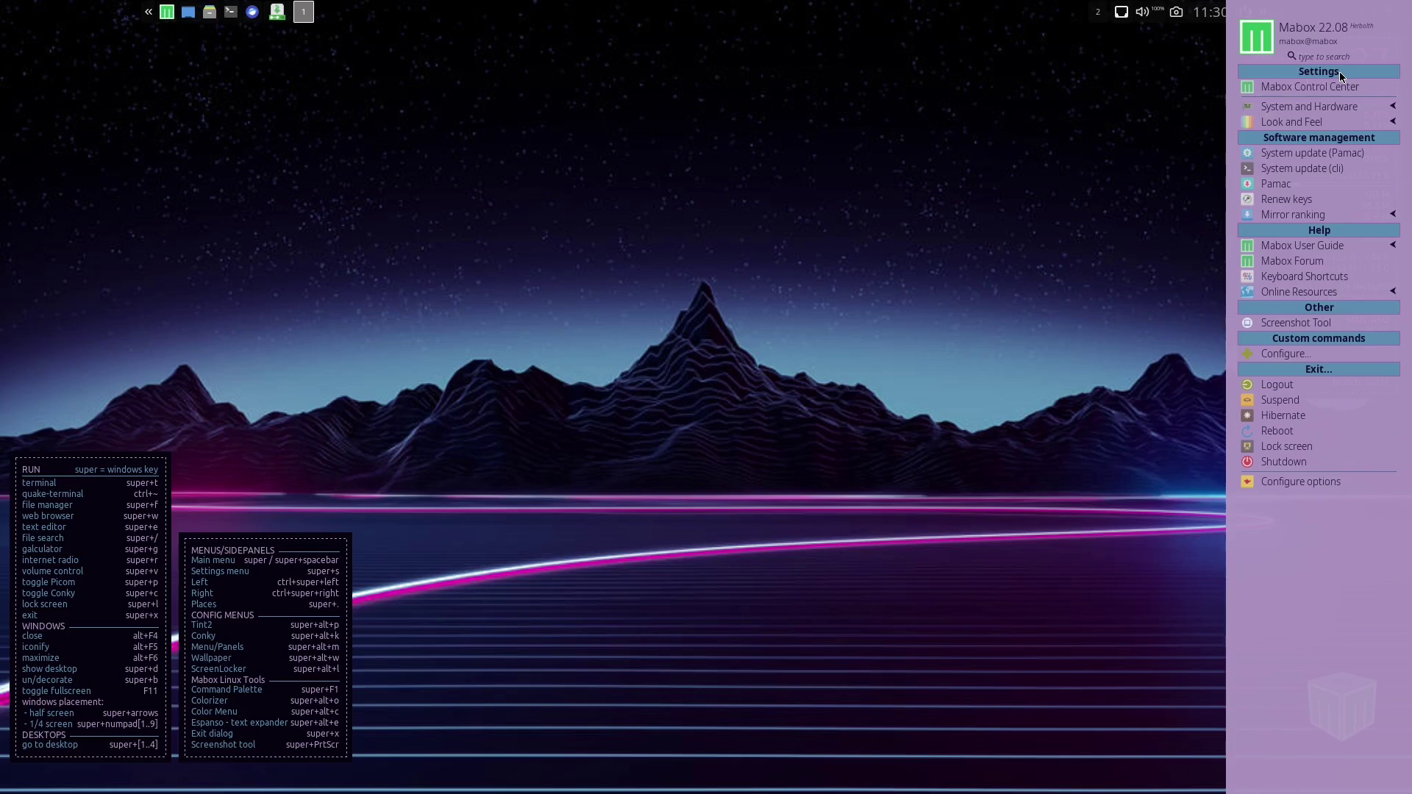
pyautogui.click(1316, 109)
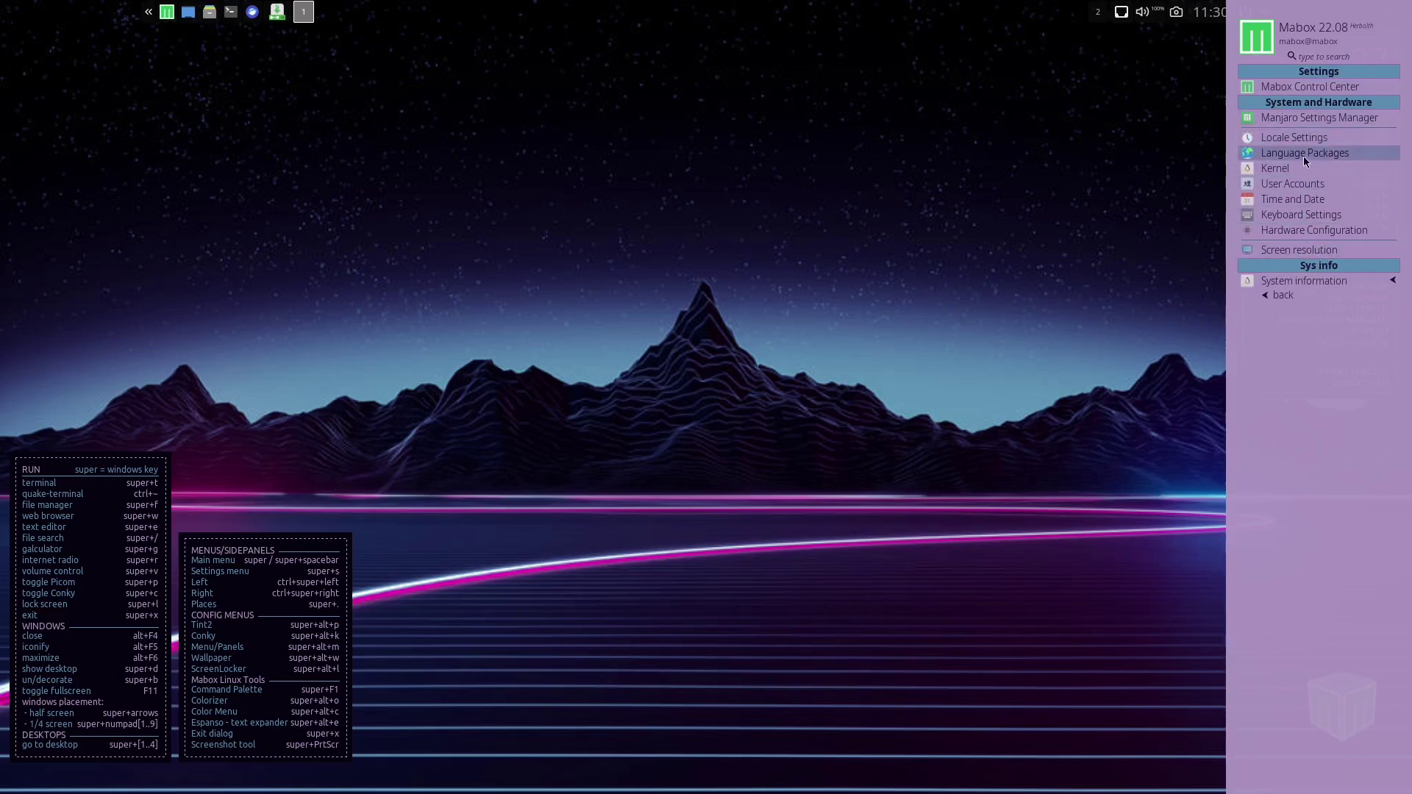
pyautogui.click(1209, 139)
pyautogui.click(1266, 11)
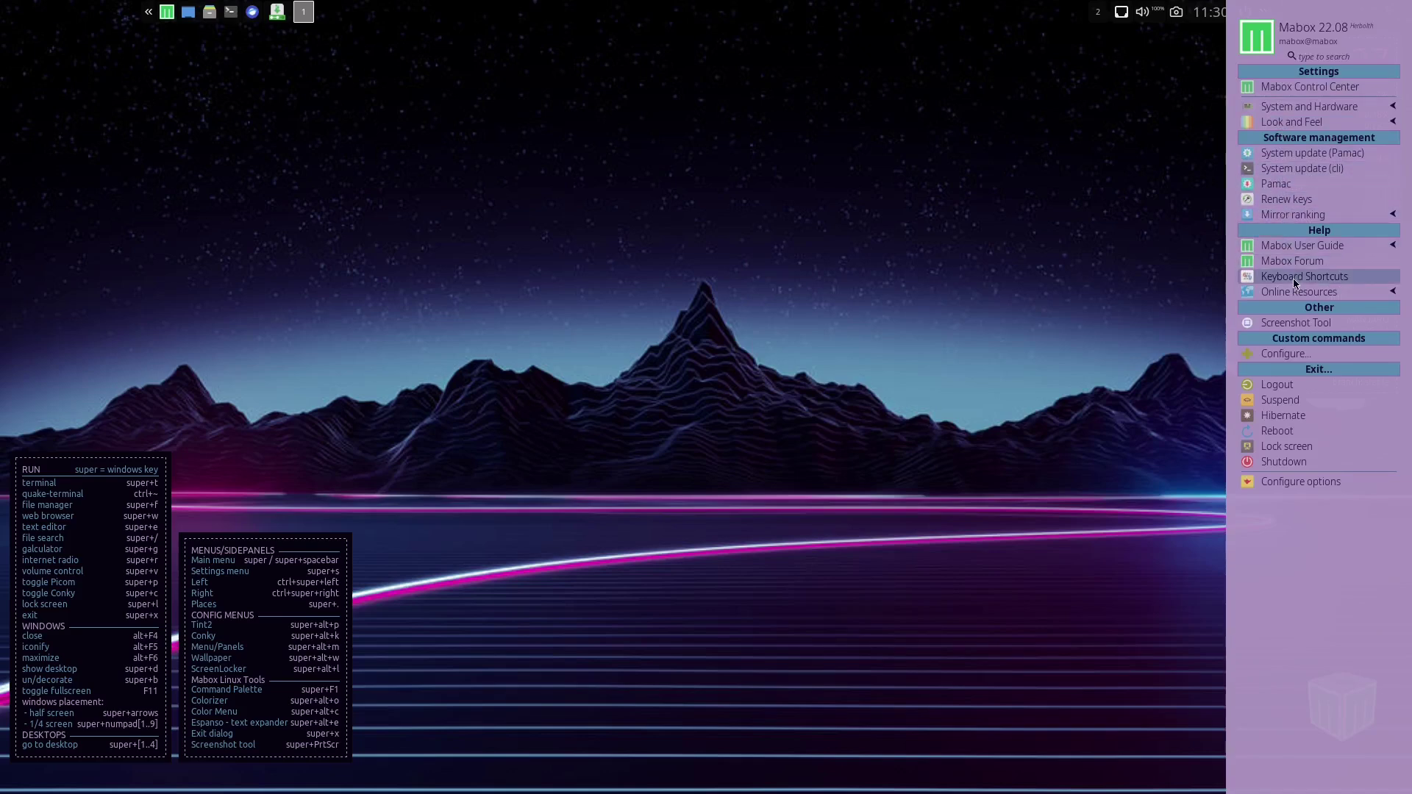
pyautogui.click(1299, 327)
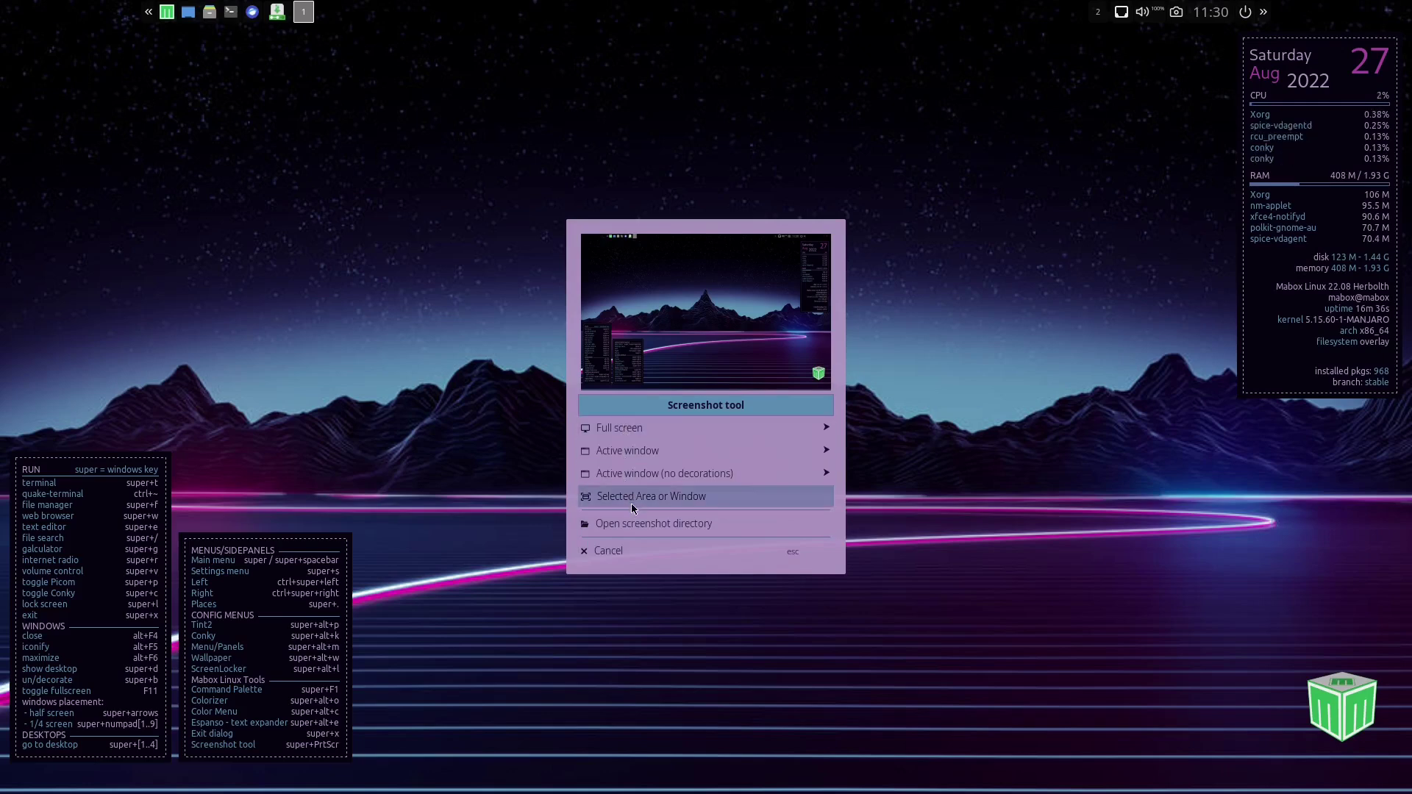
pyautogui.click(614, 498)
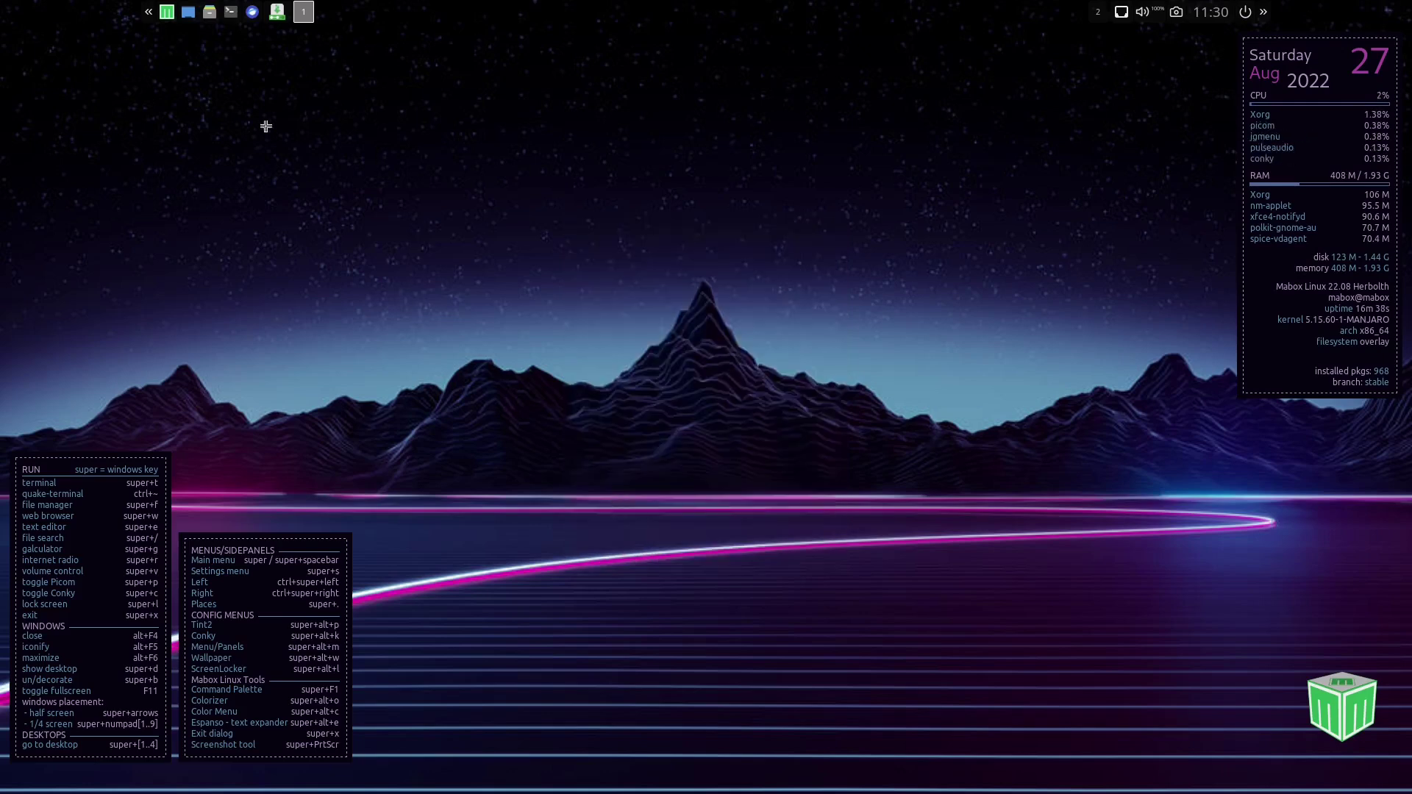
pyautogui.moveTo(162, 70); pyautogui.dragTo(791, 676)
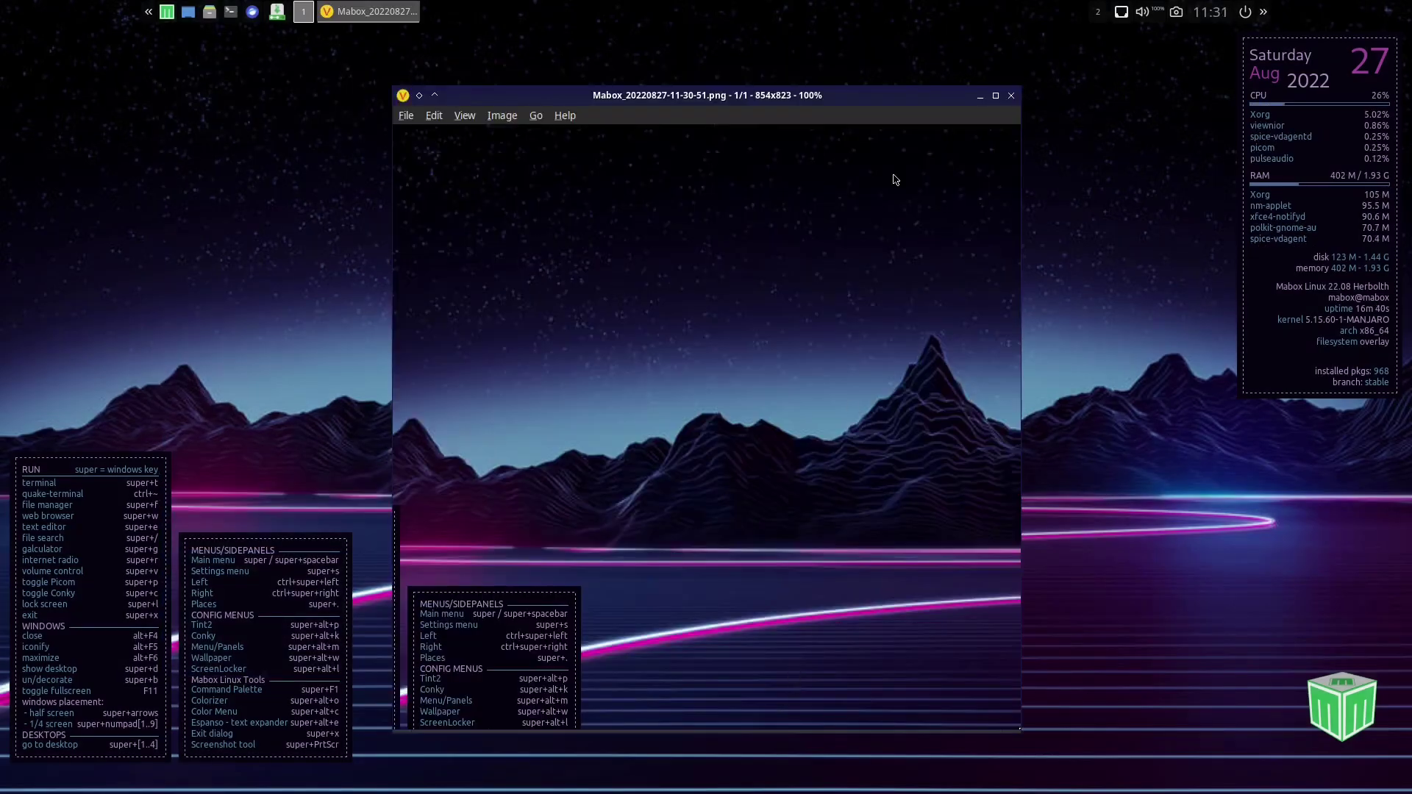
pyautogui.click(1011, 96)
pyautogui.press('super+s')
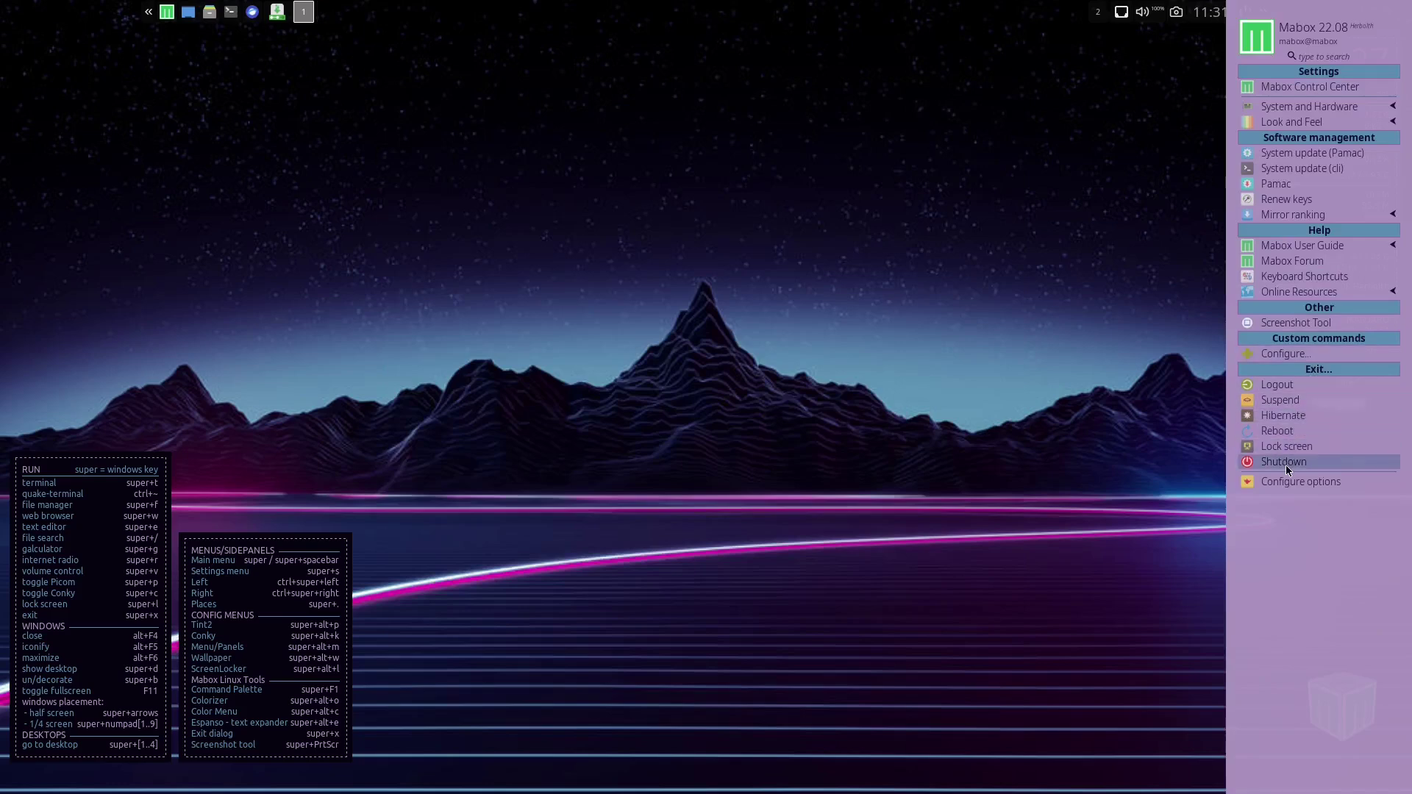
pyautogui.click(689, 278)
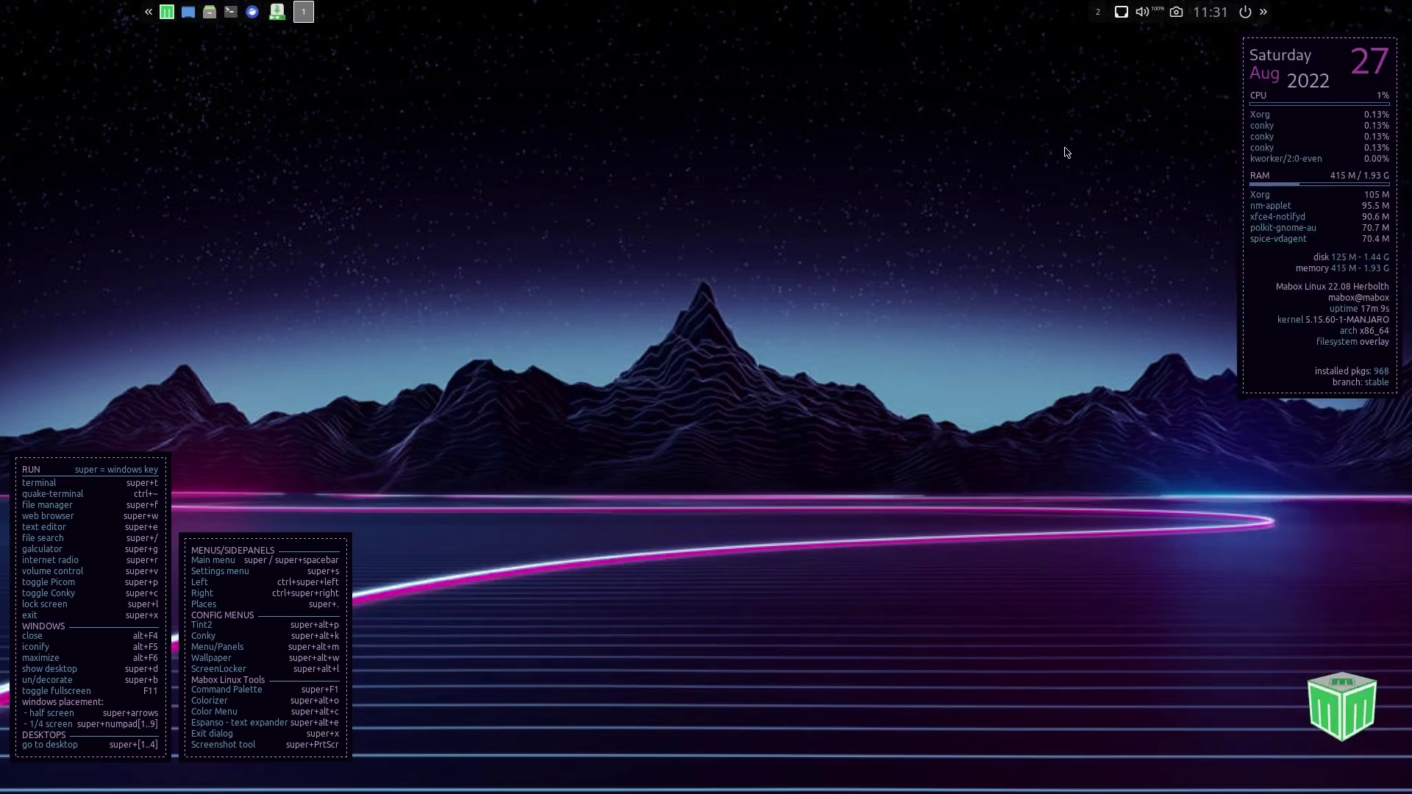
pyautogui.rightClick(770, 372)
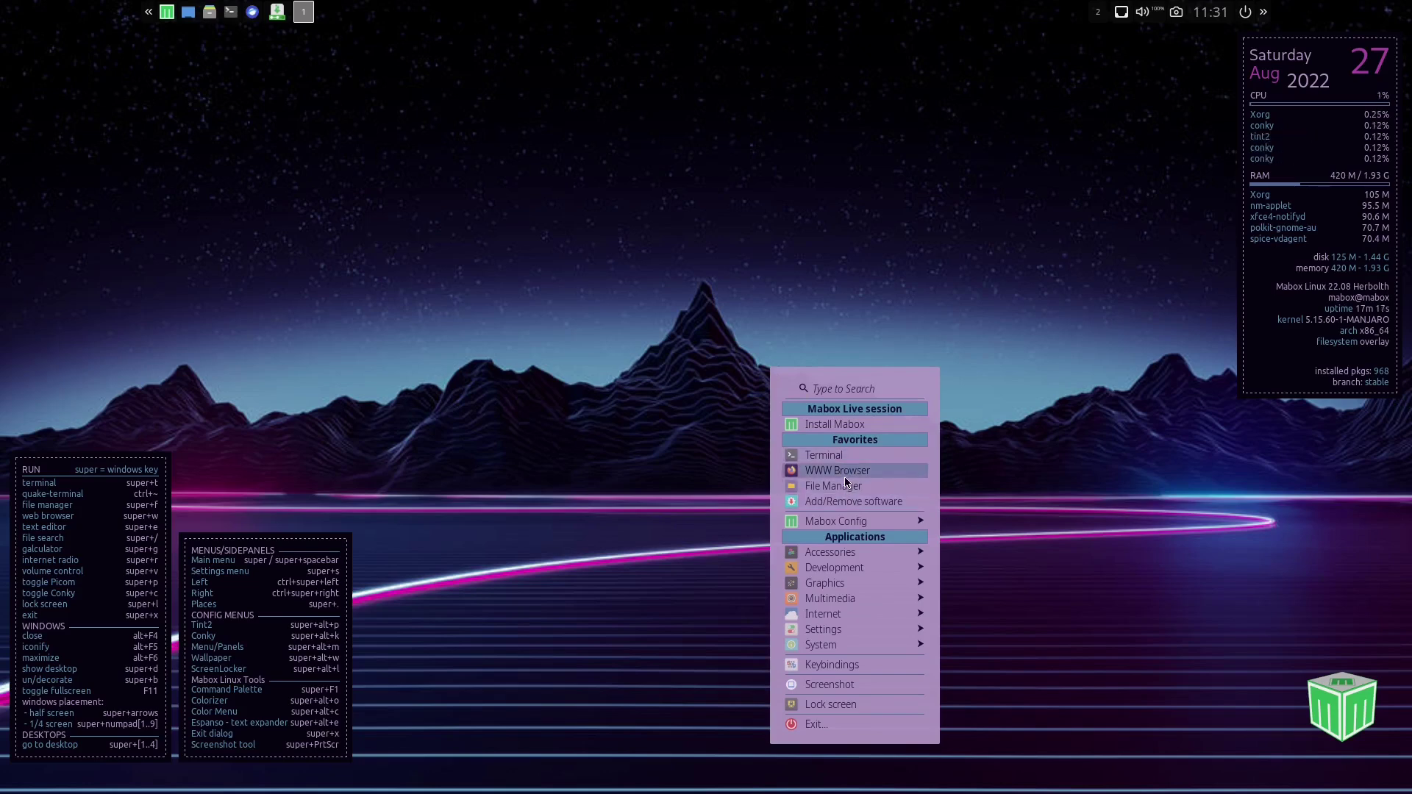
pyautogui.moveTo(875, 527)
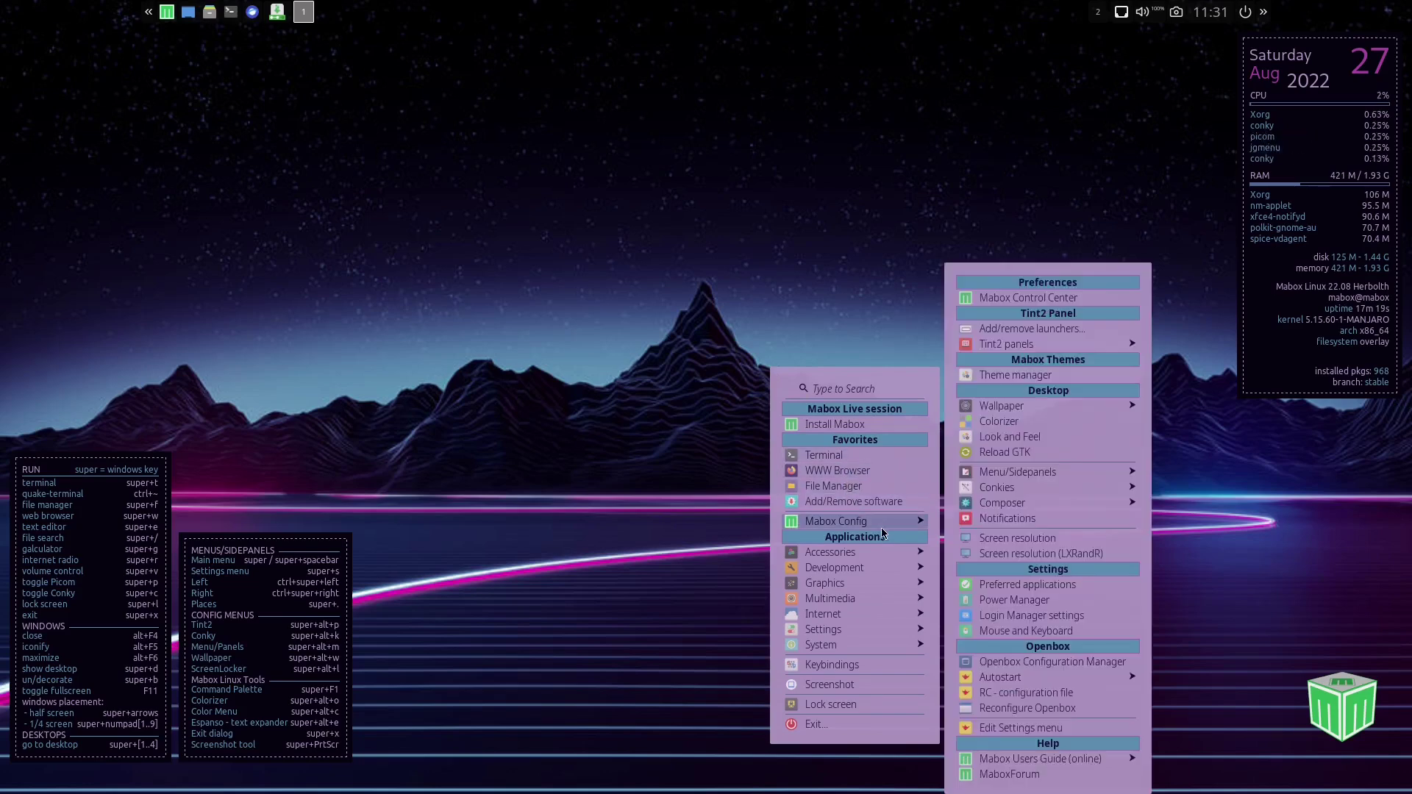
pyautogui.moveTo(889, 556)
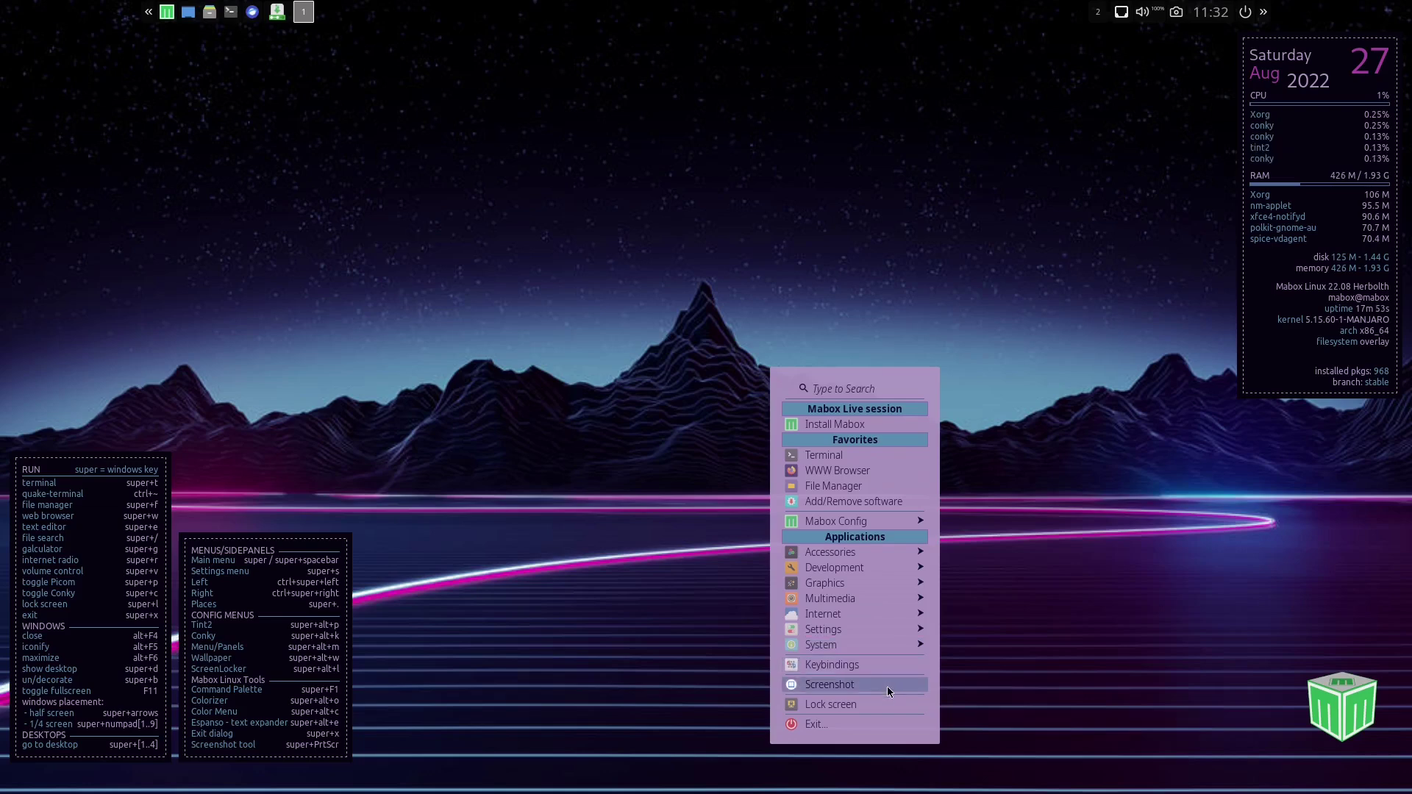
pyautogui.click(1186, 537)
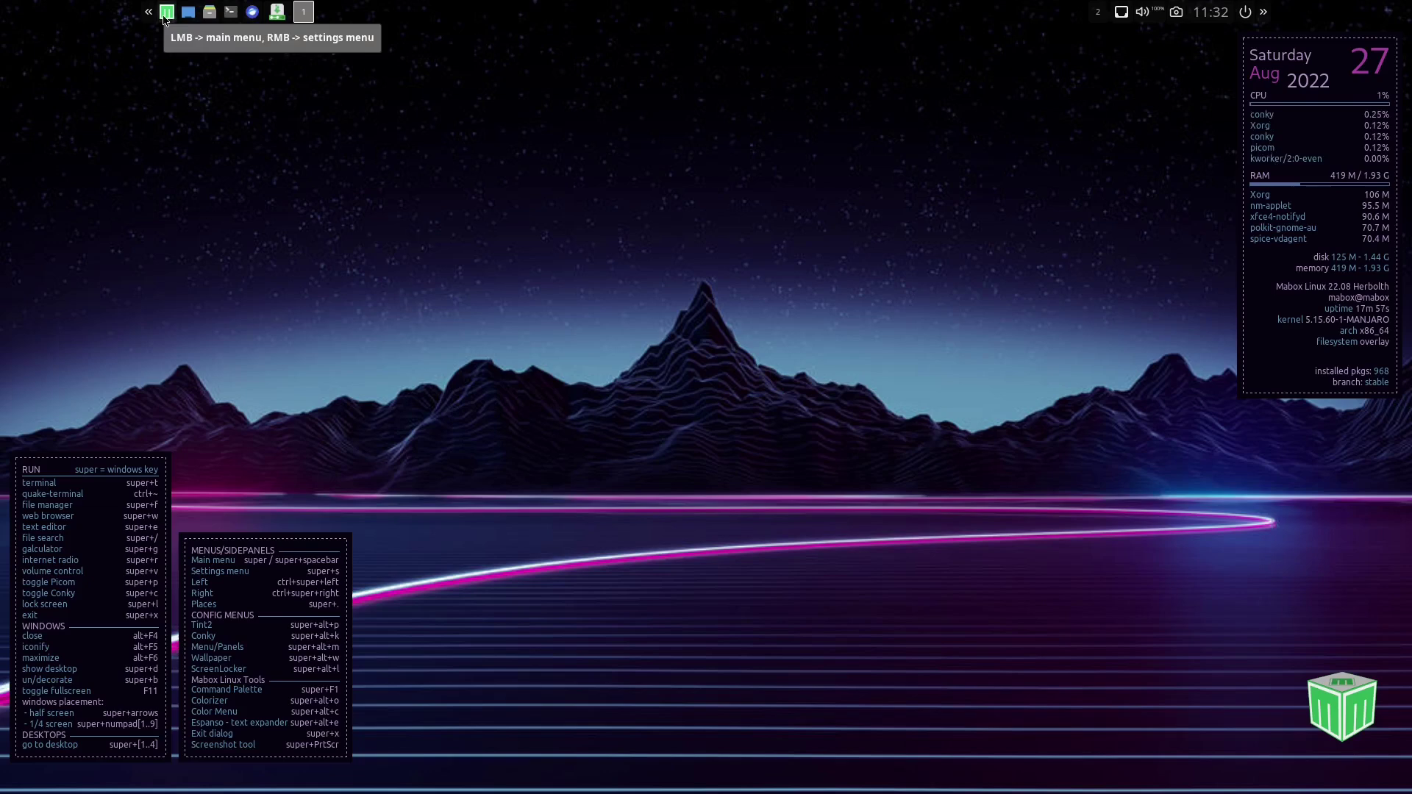
pyautogui.click(207, 14)
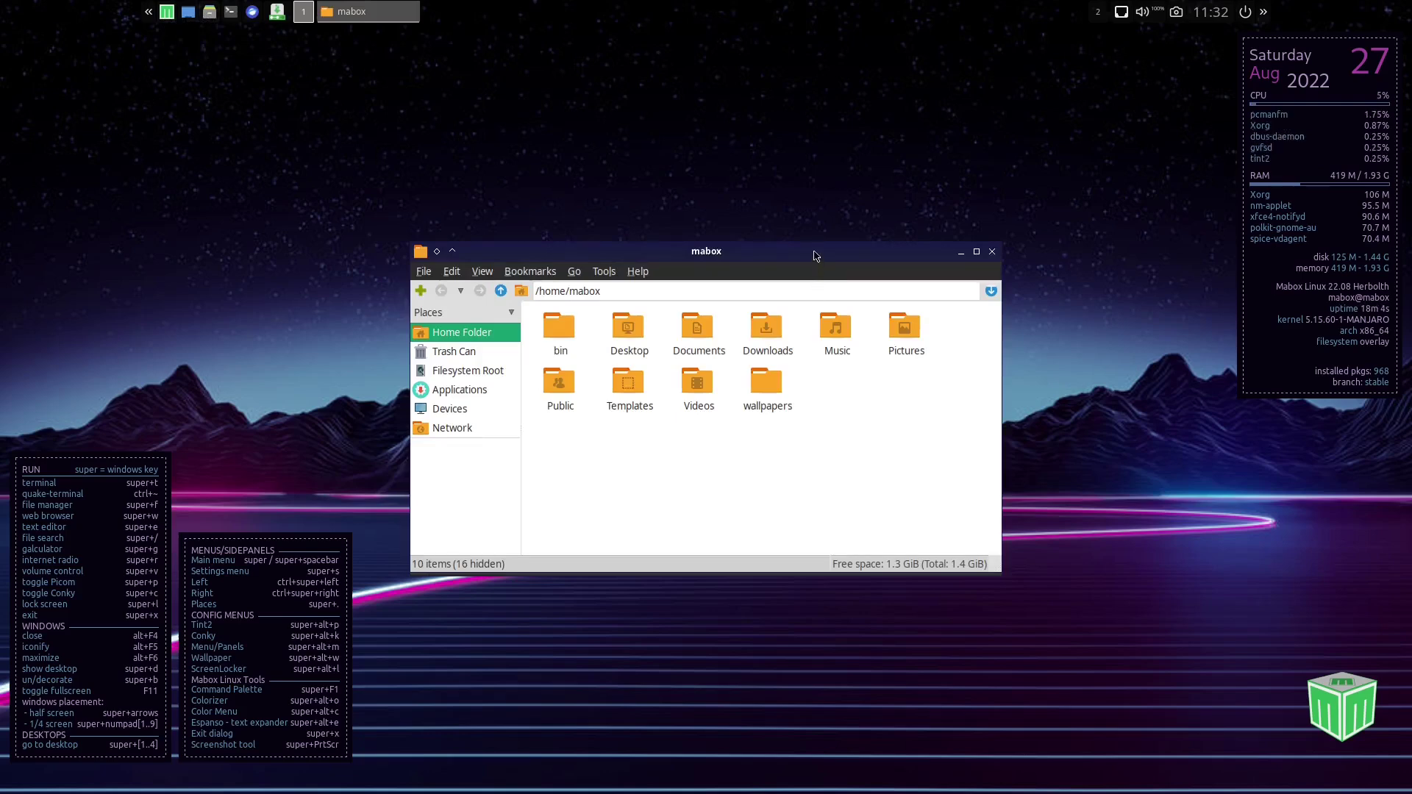
pyautogui.moveTo(812, 258); pyautogui.dragTo(802, 160)
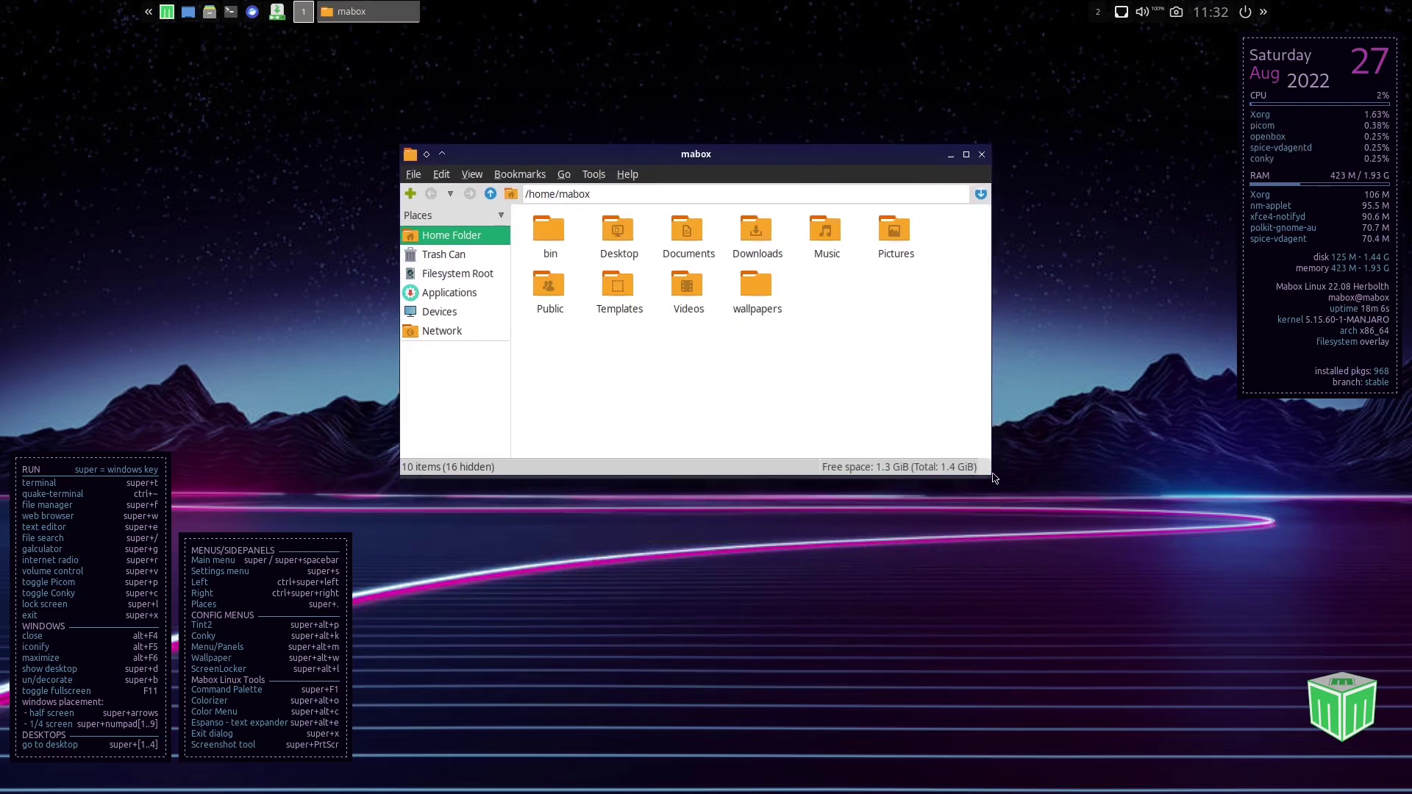
pyautogui.moveTo(991, 477); pyautogui.dragTo(955, 577)
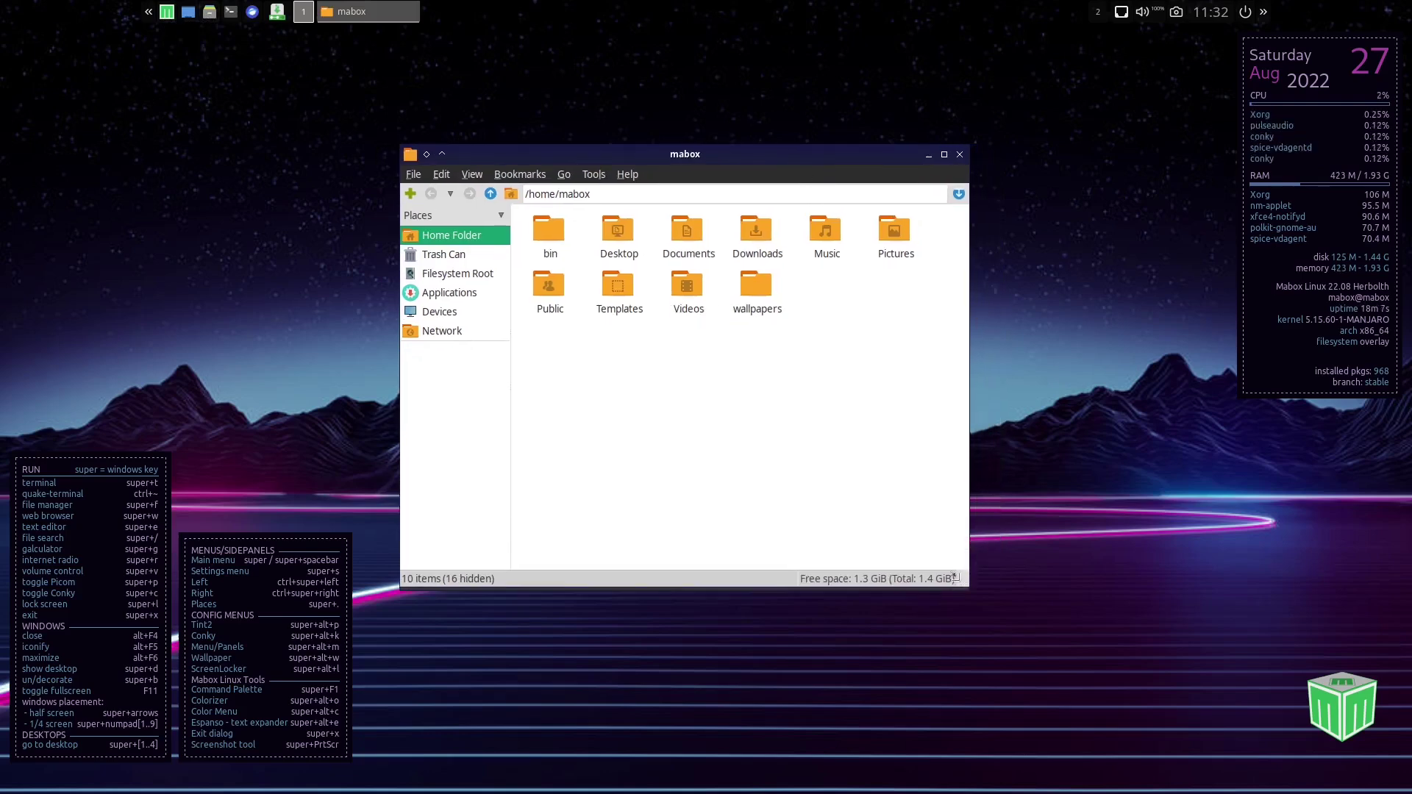
pyautogui.click(628, 174)
pyautogui.click(644, 192)
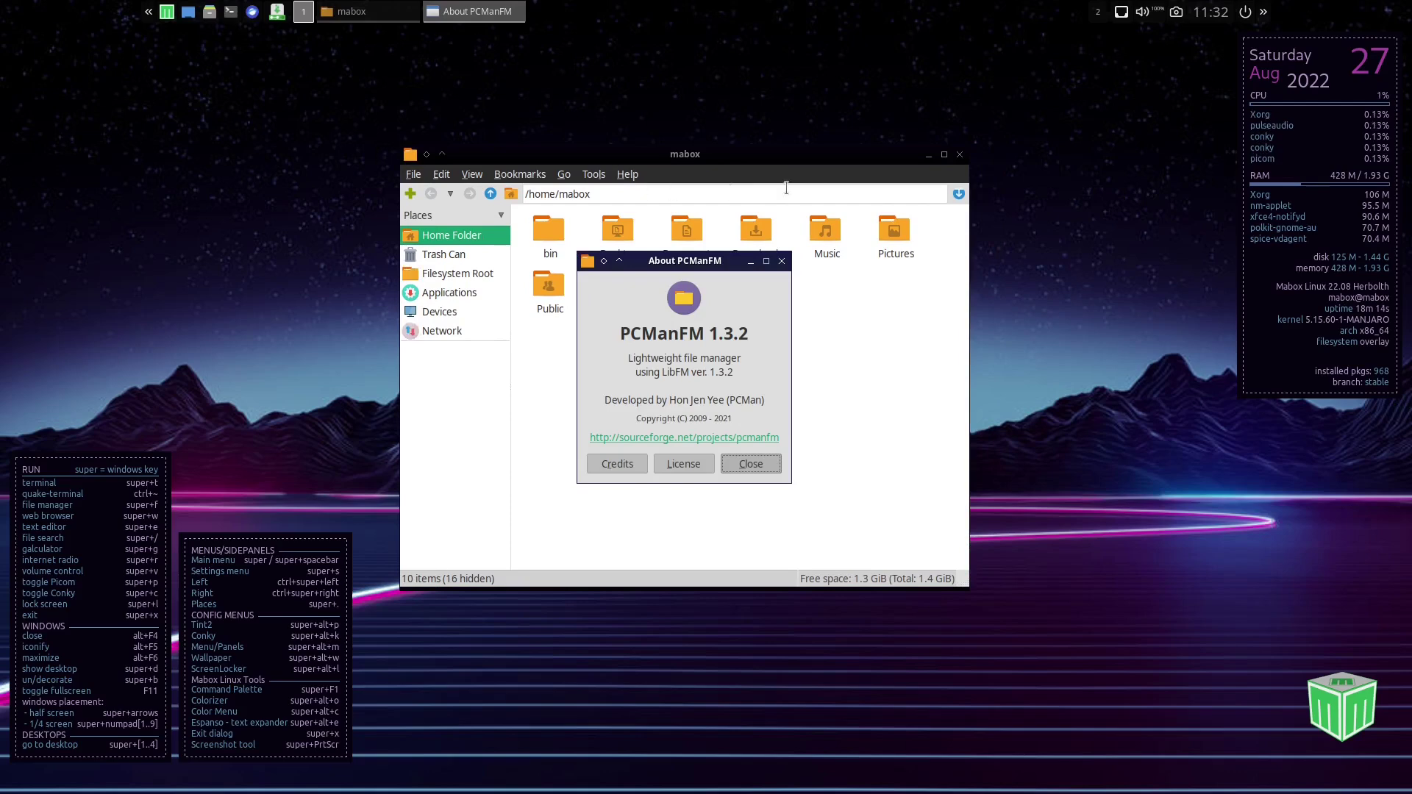
pyautogui.press('Escape')
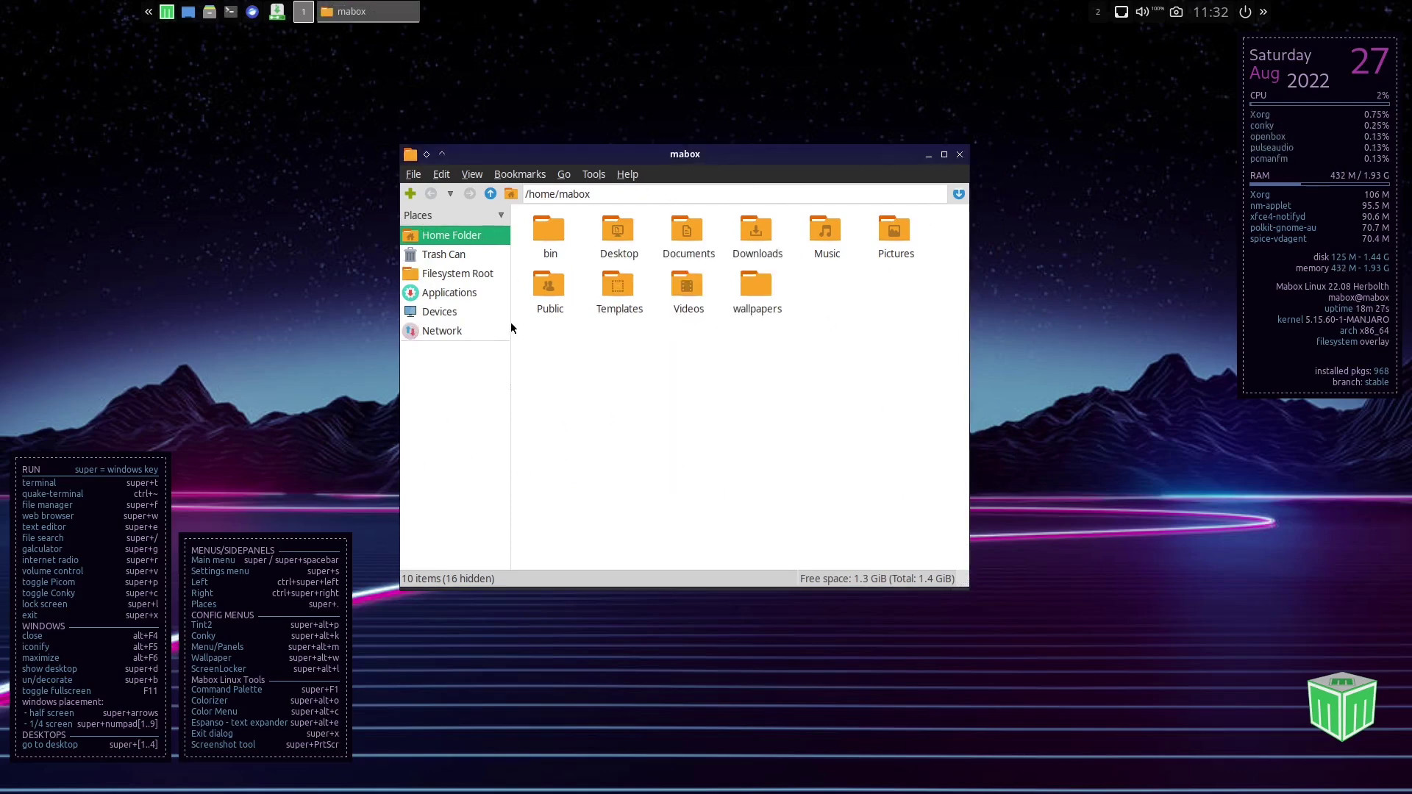
pyautogui.click(959, 155)
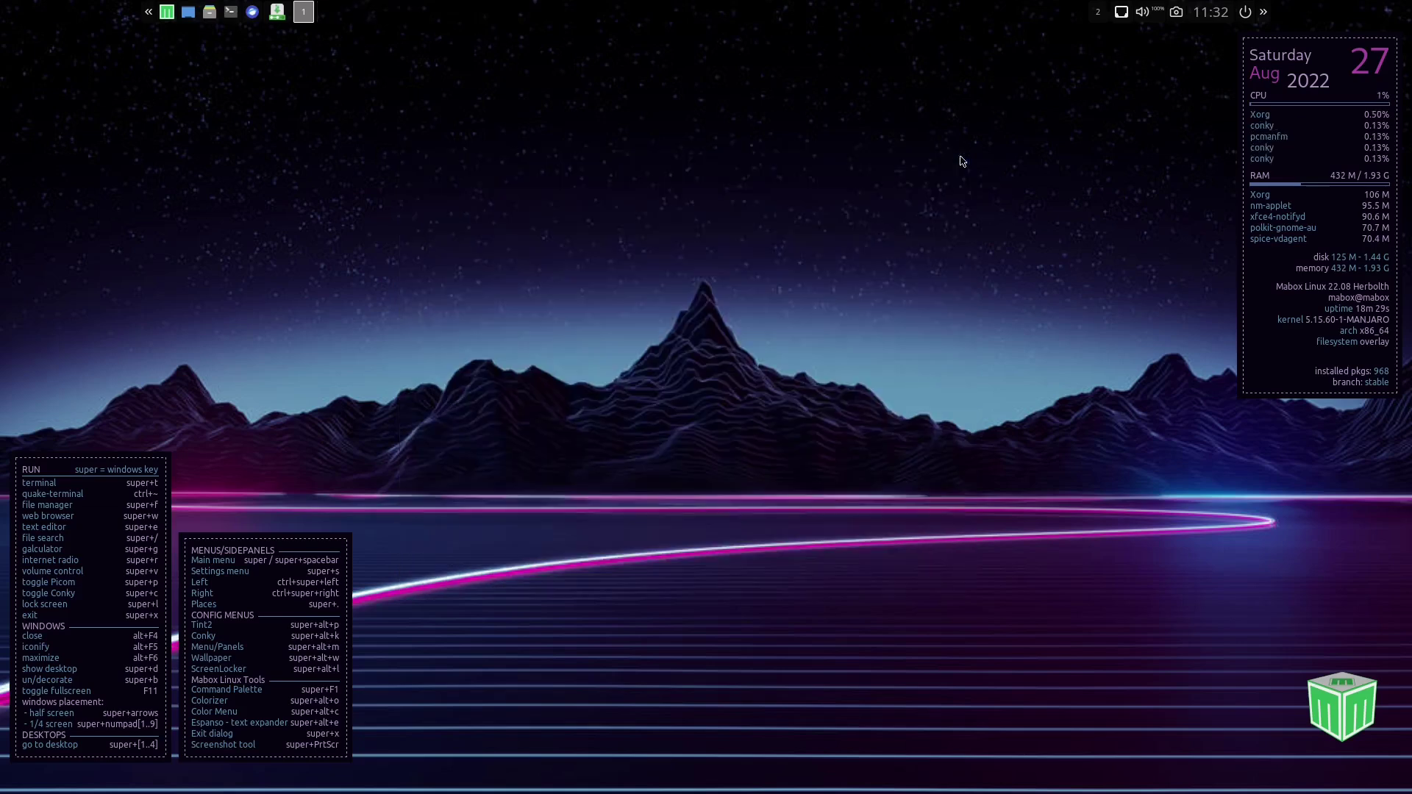
pyautogui.click(230, 14)
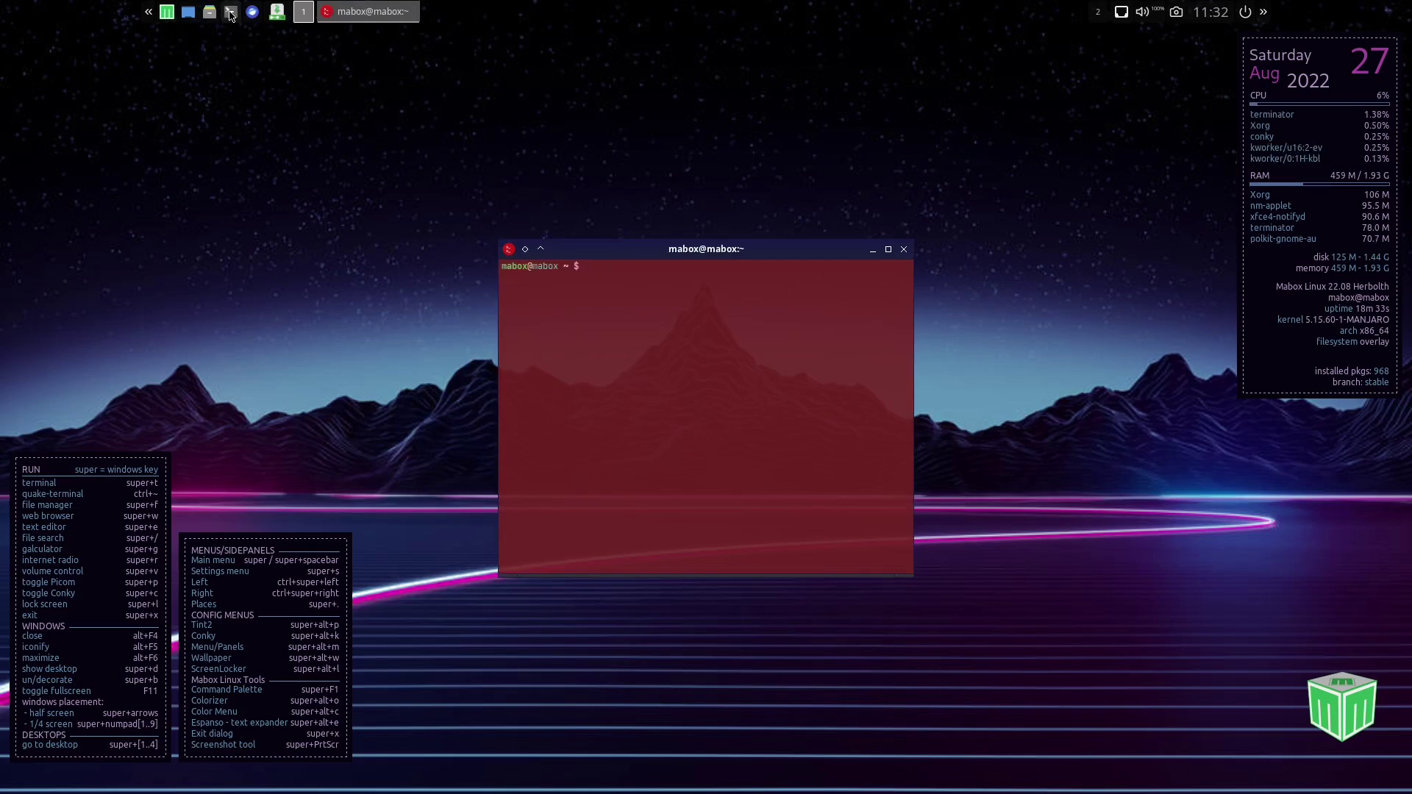
pyautogui.write('htop')
pyautogui.press('Return')
pyautogui.write('btop')
pyautogui.press('Return')
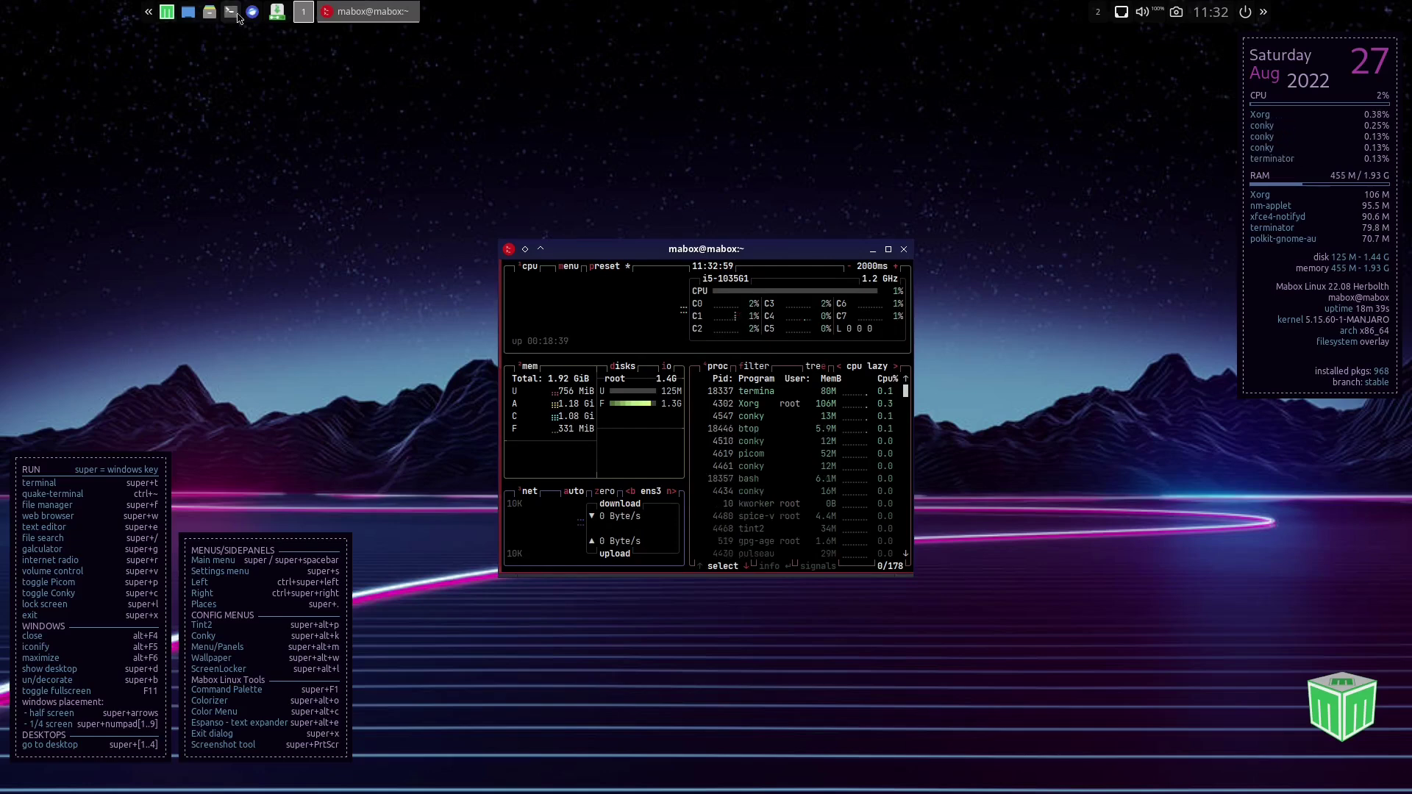
pyautogui.click(904, 249)
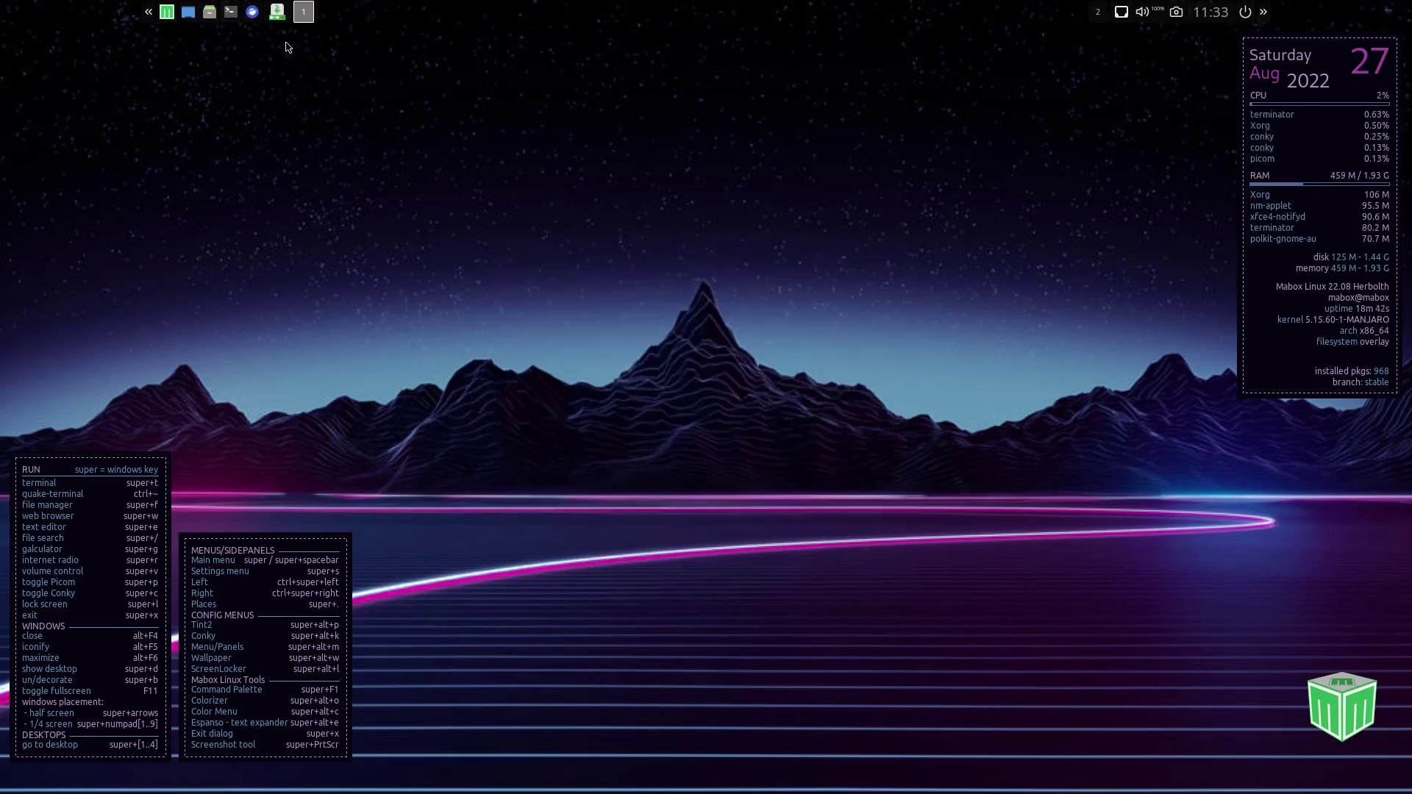
pyautogui.click(231, 12)
pyautogui.write('top')
pyautogui.press('Return')
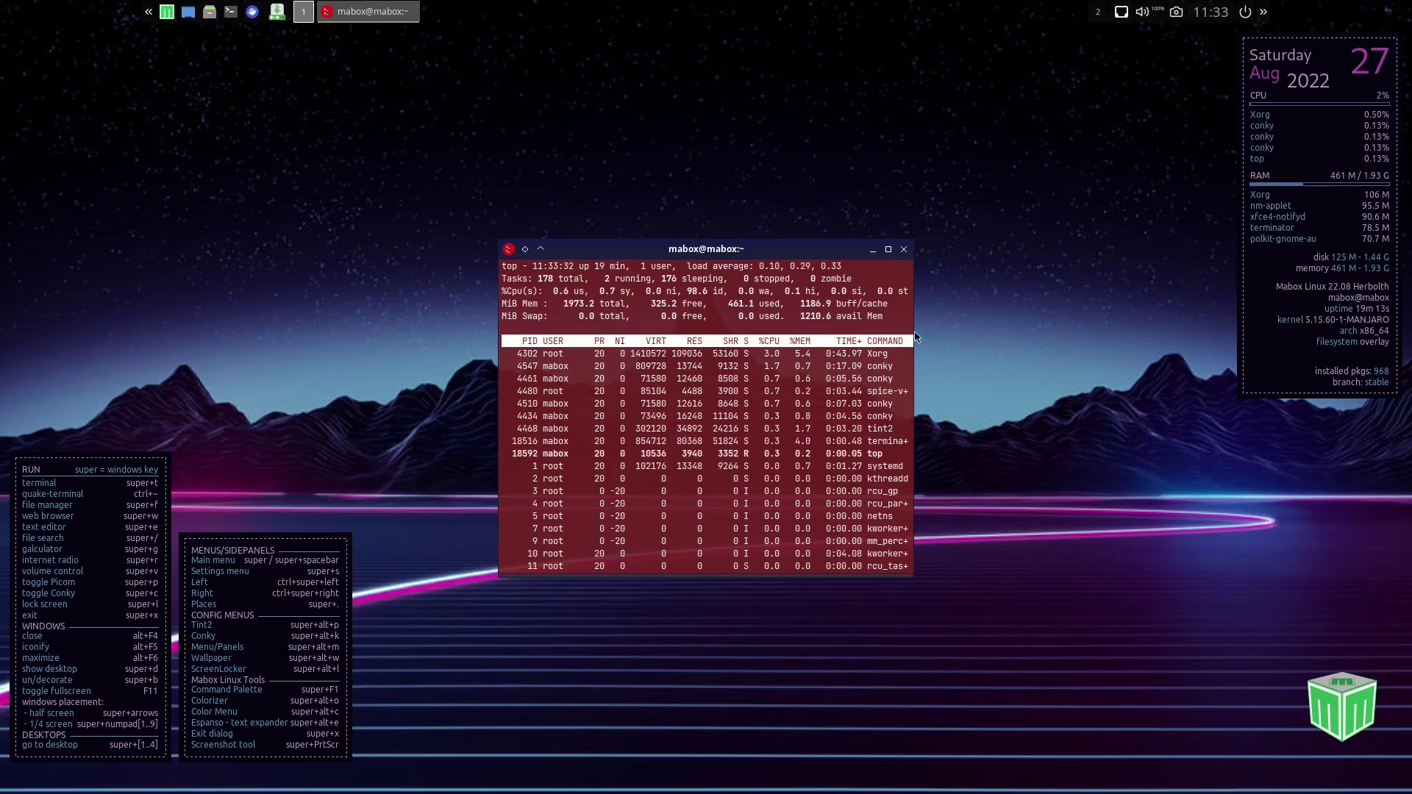
pyautogui.click(904, 251)
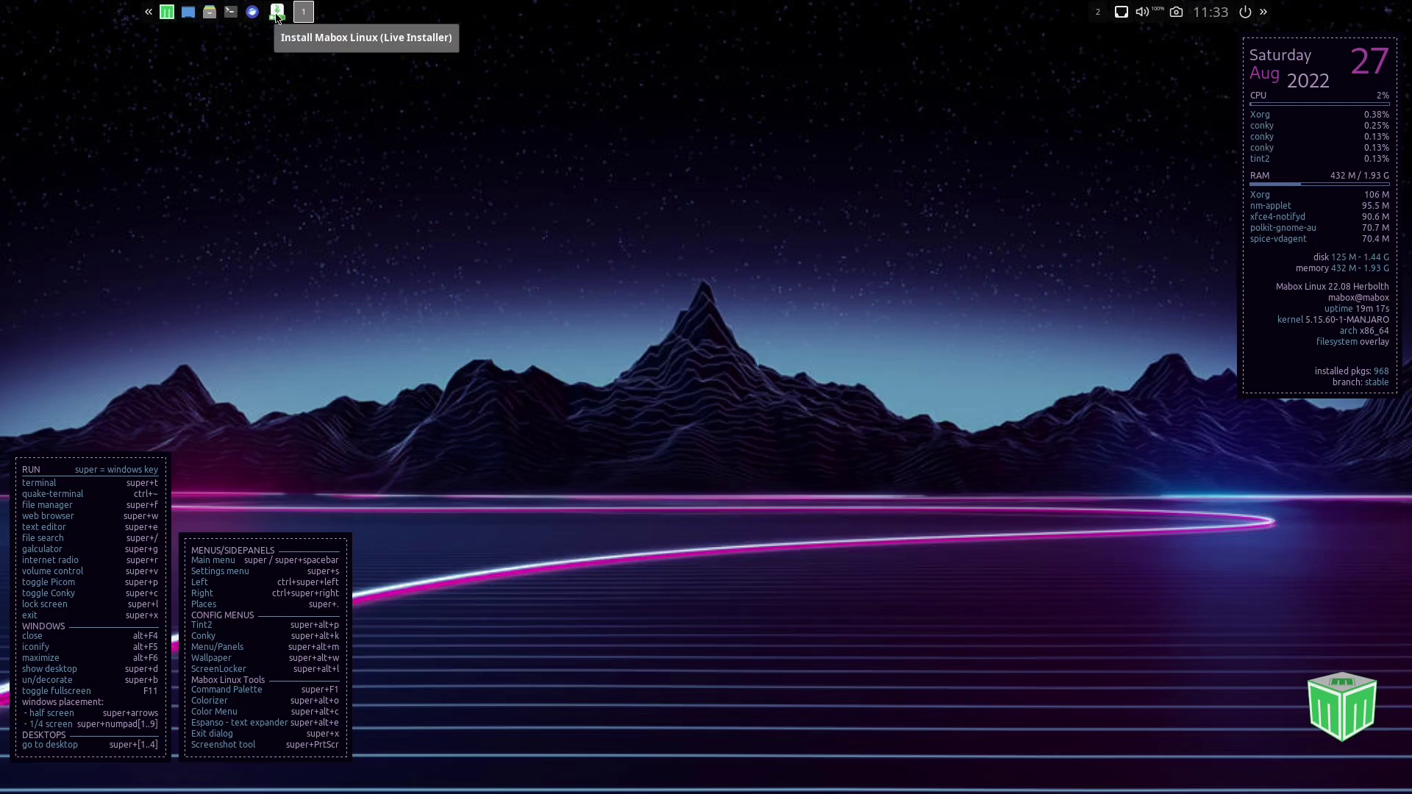
# Open the left quick-navigation panel, browse its submenus, and launch Weather forecast
pyautogui.click(148, 15)
pyautogui.moveTo(71, 112)
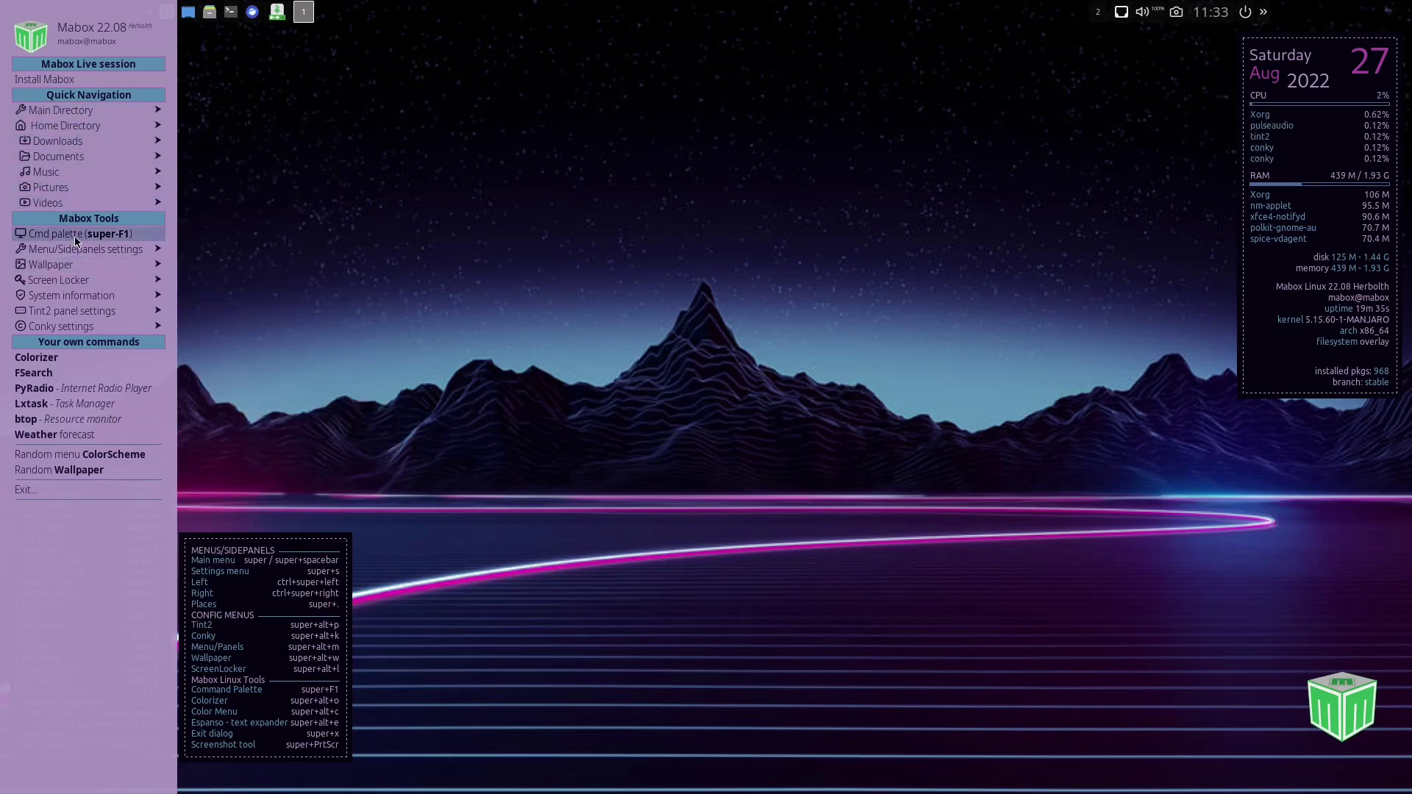
pyautogui.moveTo(81, 254)
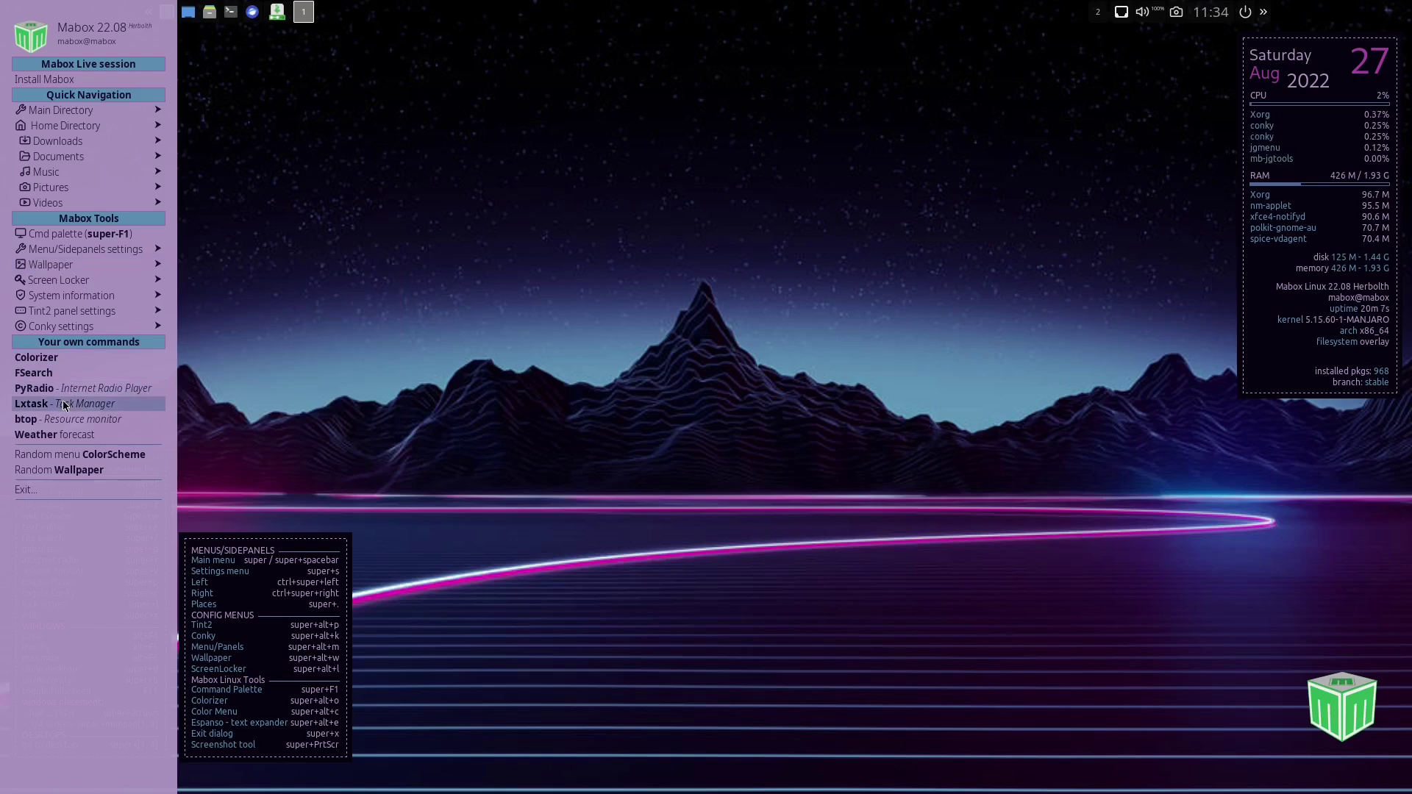
pyautogui.click(39, 439)
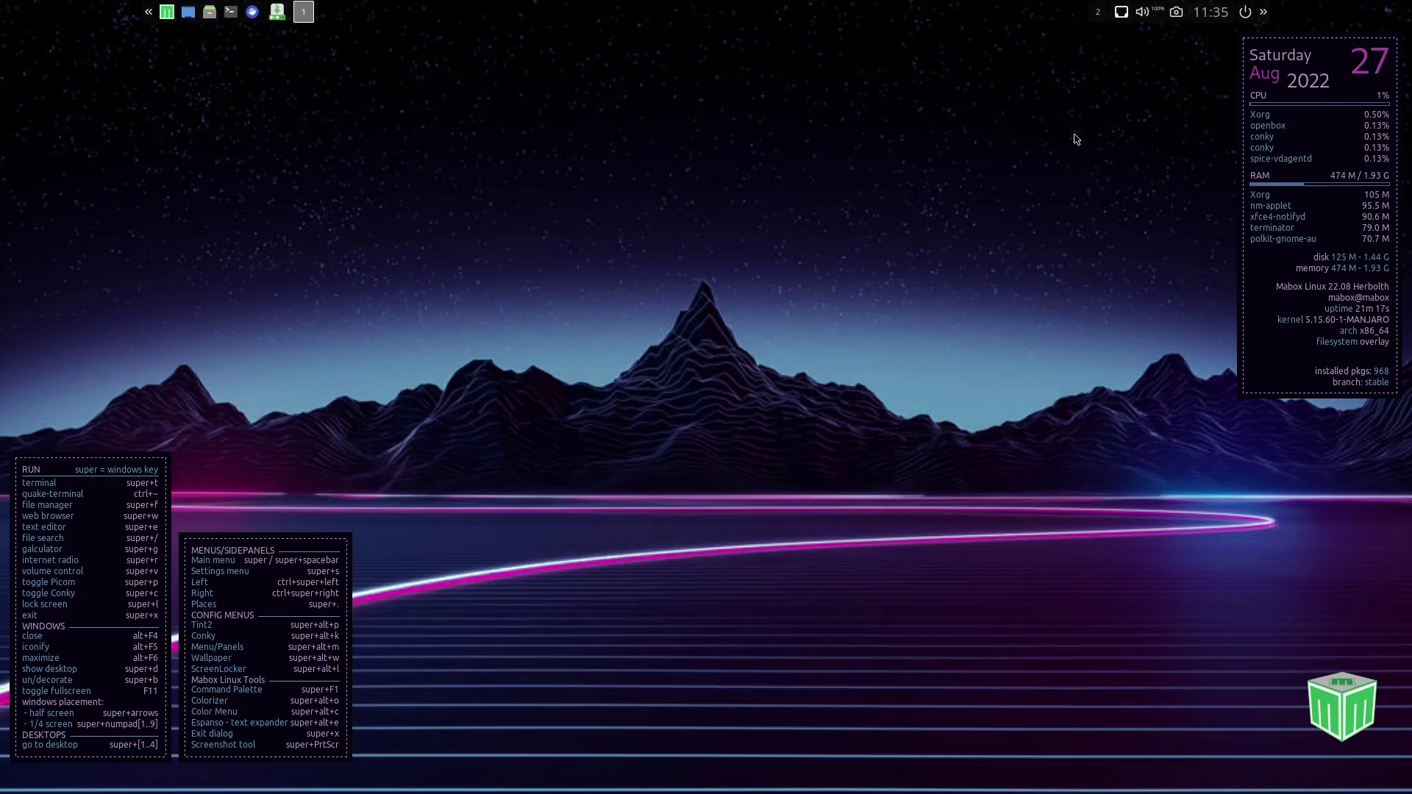
pyautogui.click(1076, 136)
pyautogui.click(277, 12)
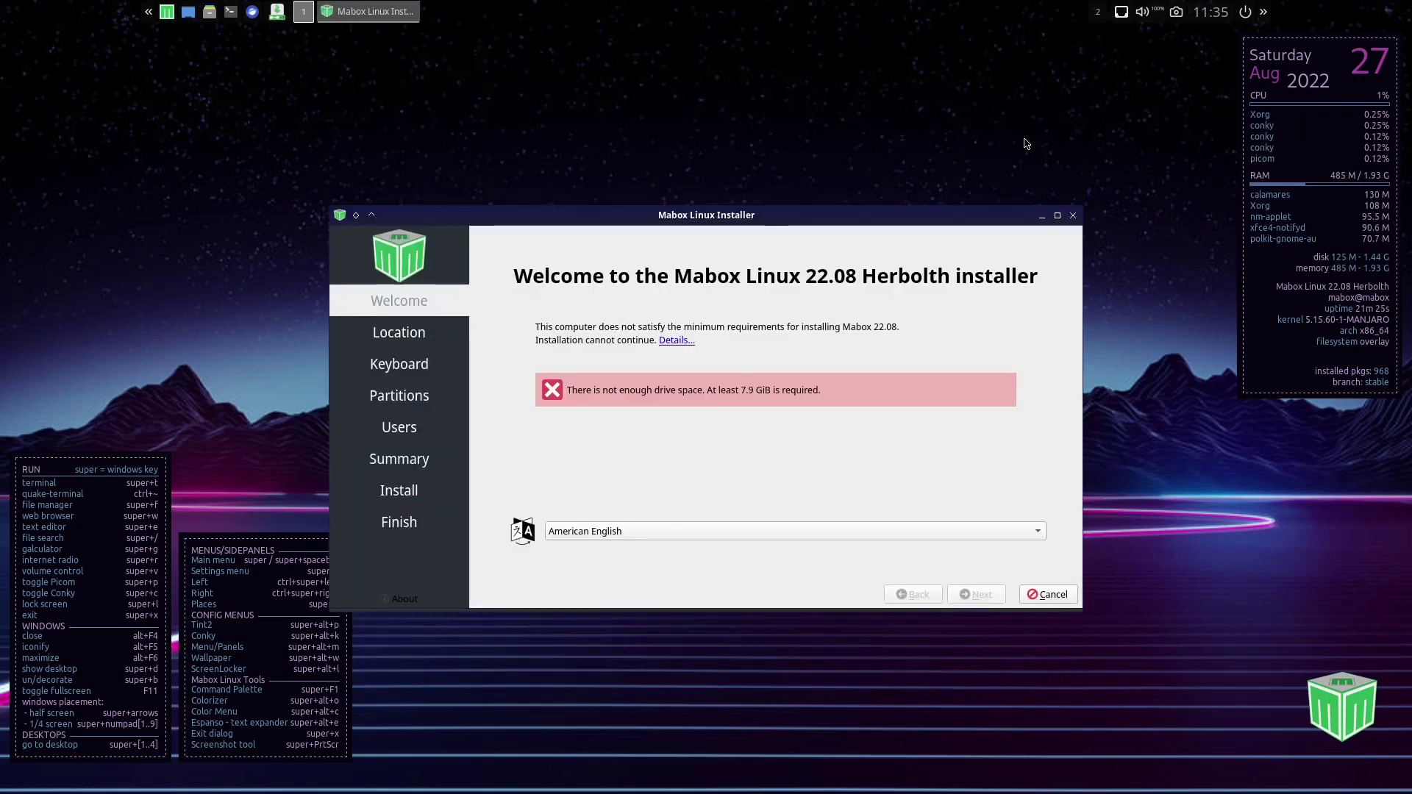
pyautogui.click(1074, 218)
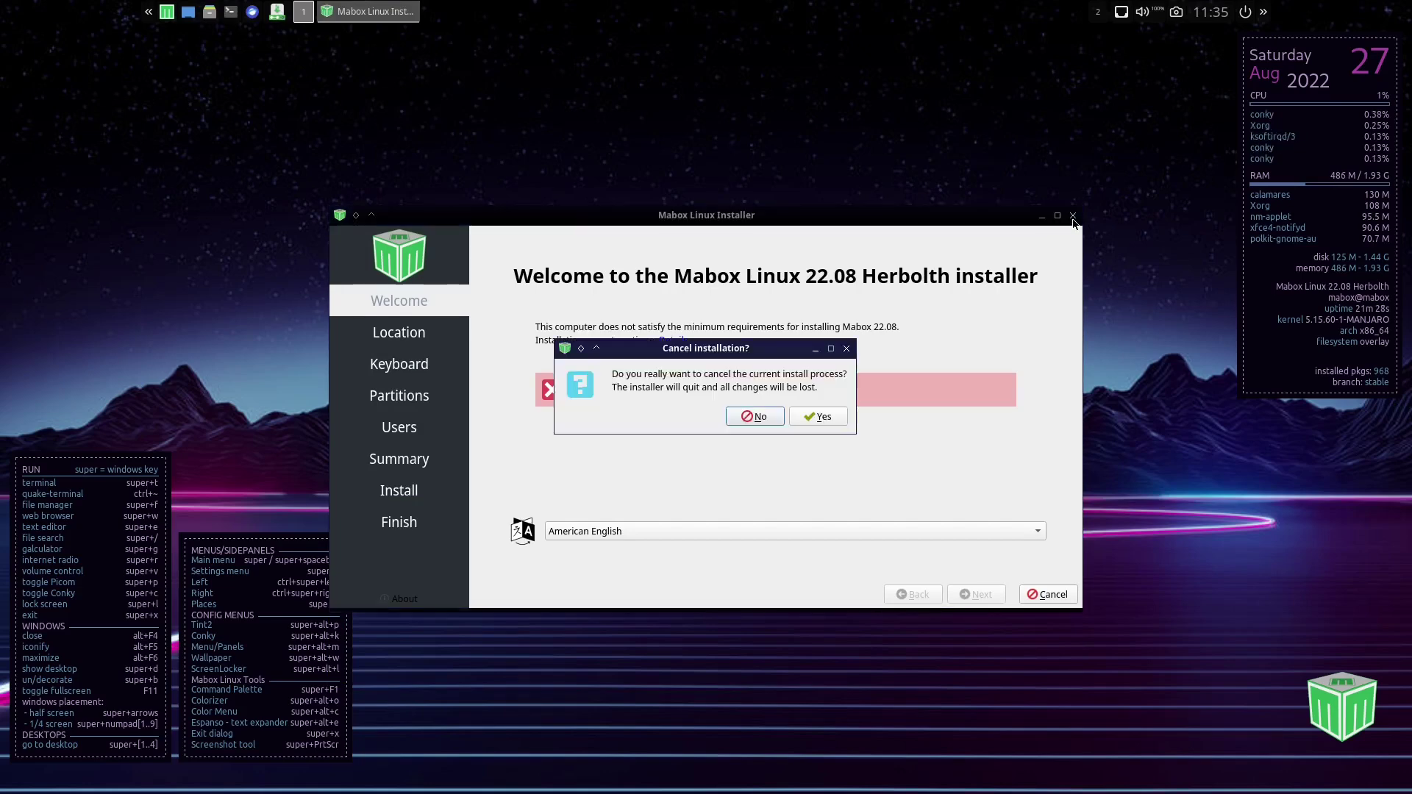
pyautogui.click(836, 417)
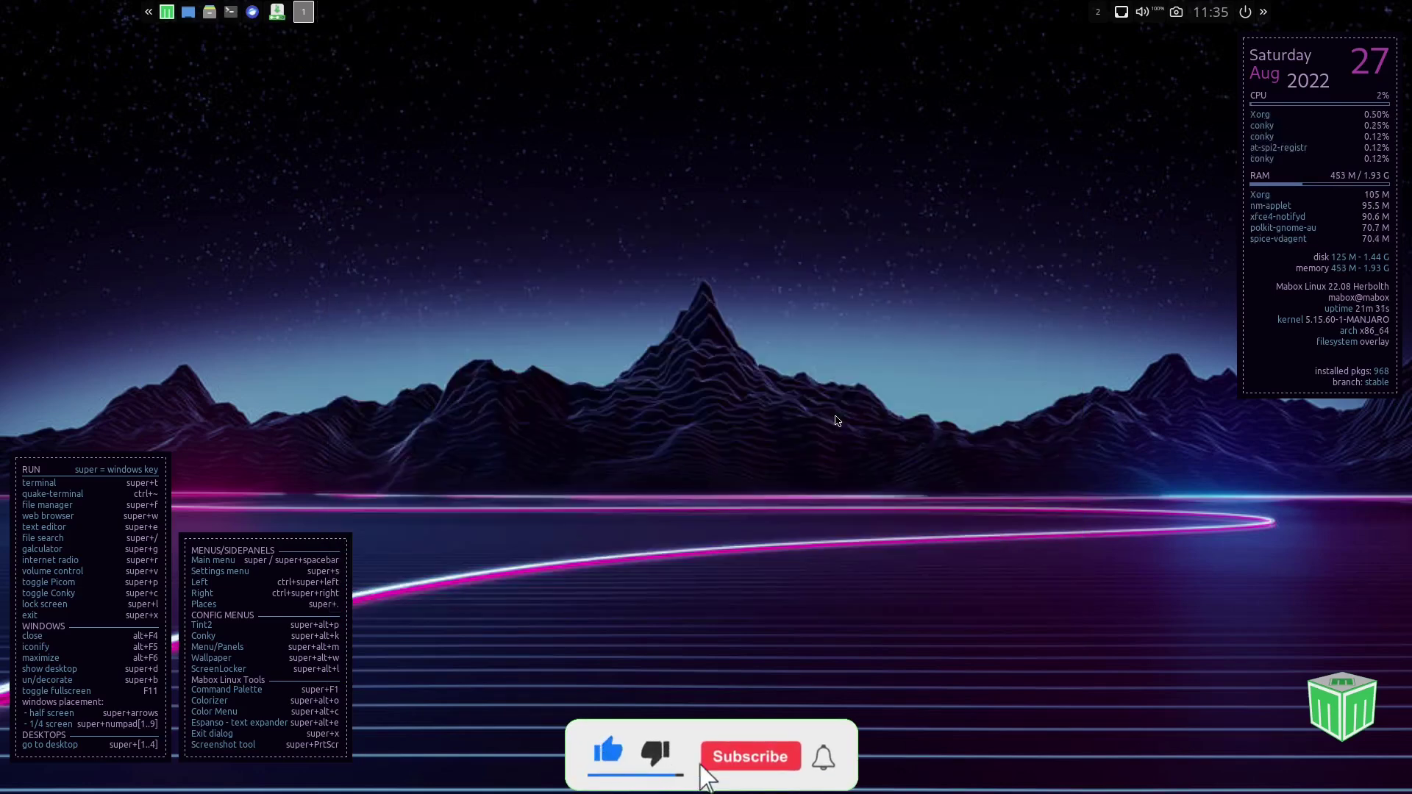
# Toggle the left and right side panels, ending with the quick-navigation panel open
pyautogui.click(149, 12)
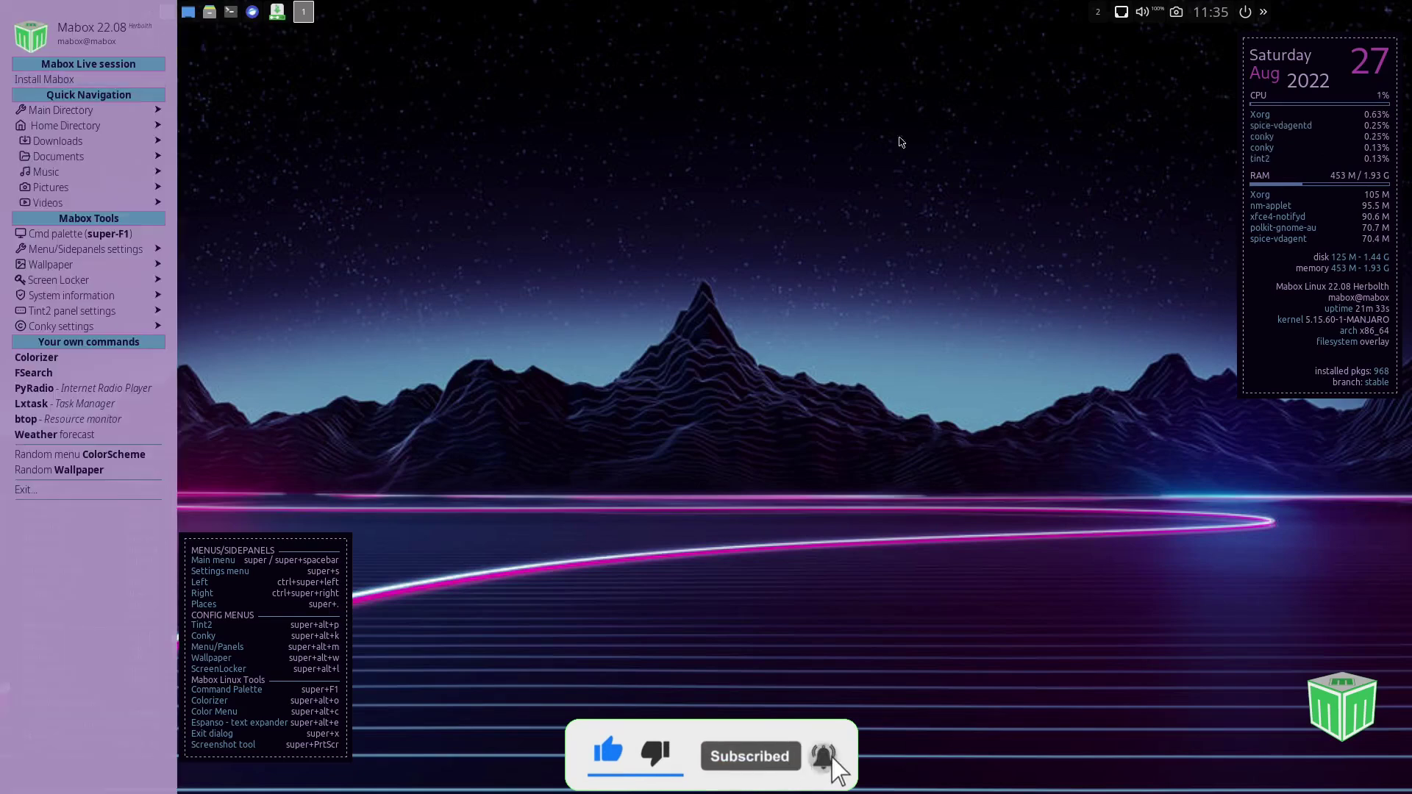
pyautogui.click(1264, 12)
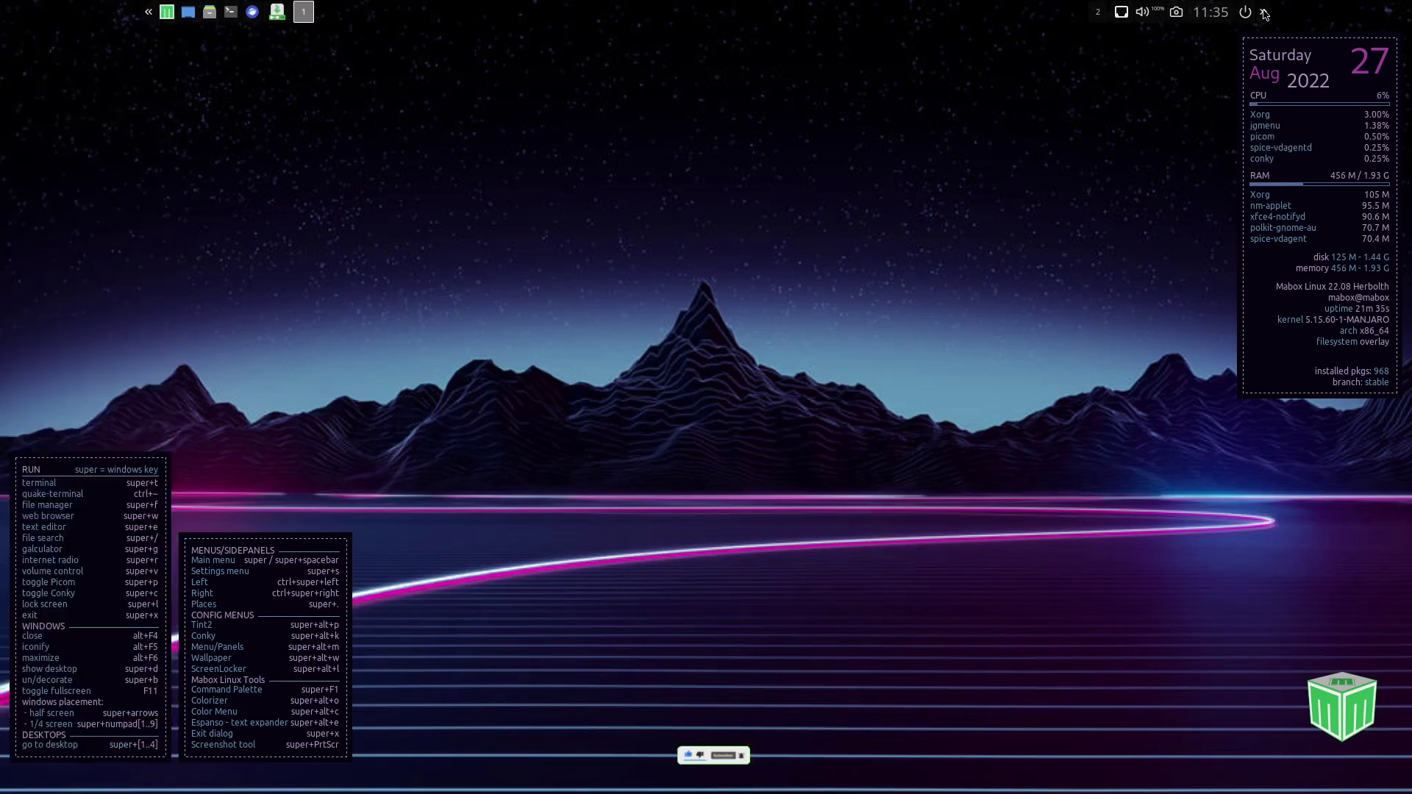
pyautogui.click(1263, 13)
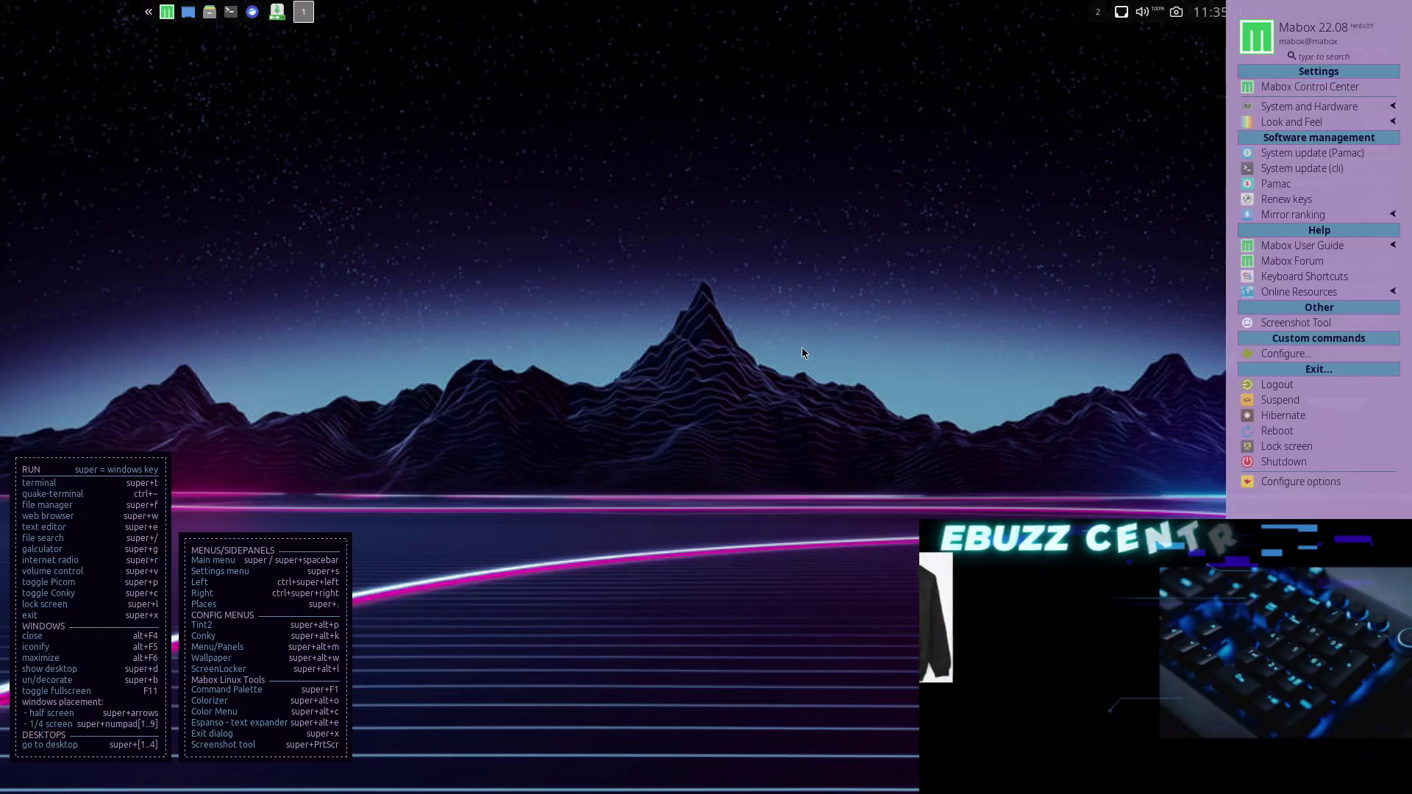
pyautogui.click(150, 13)
pyautogui.click(150, 13)
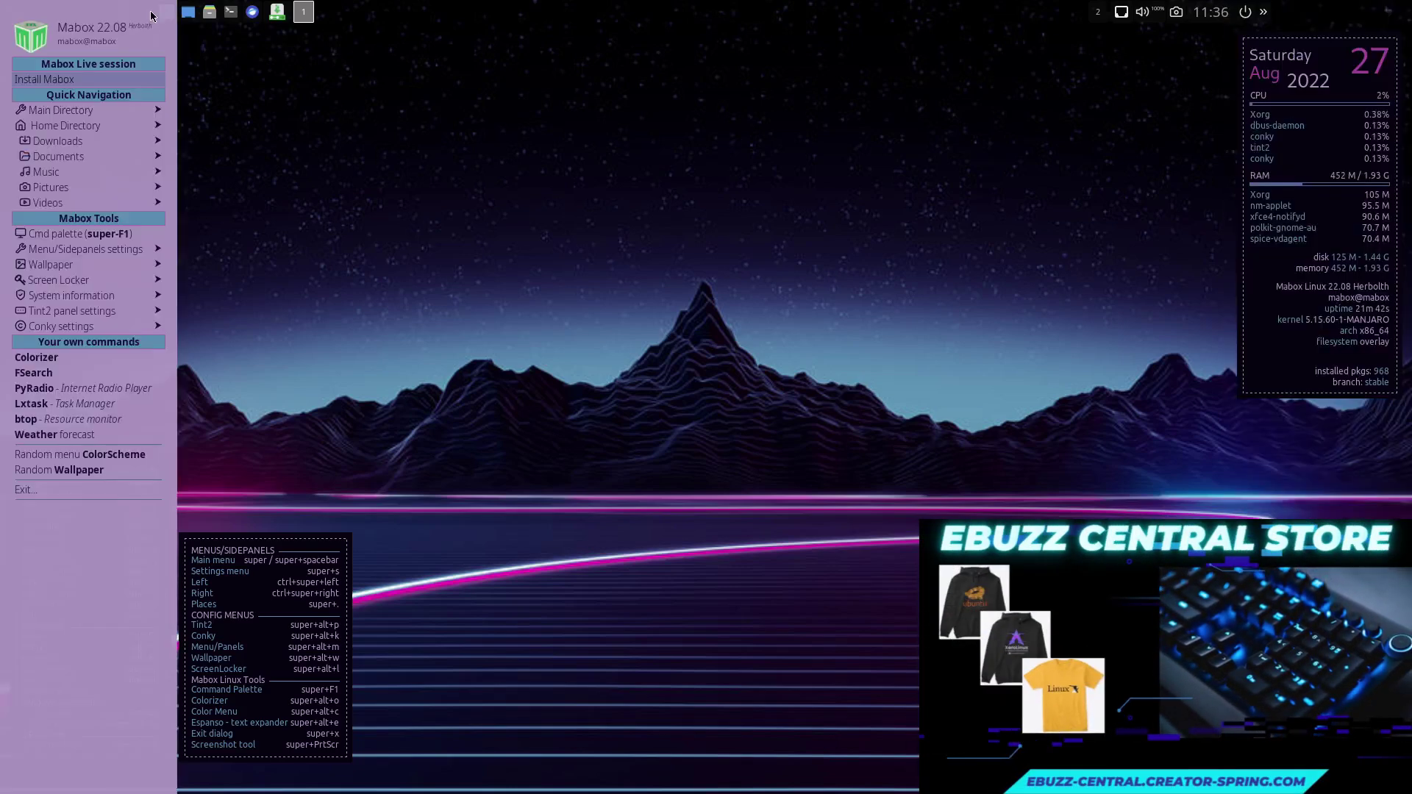